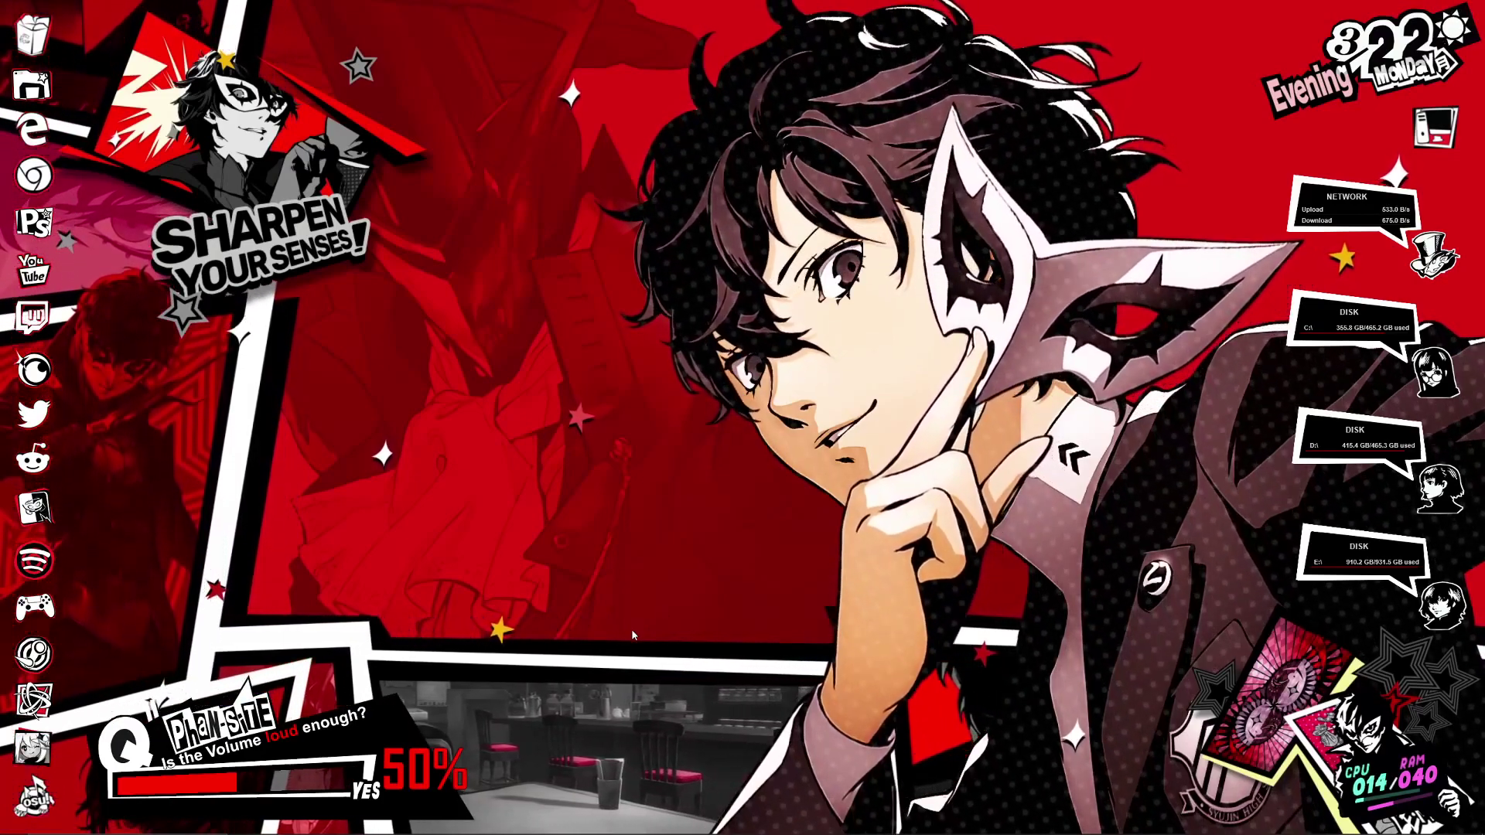
- Search the Steam store for 'wallpa', then briefly open and close Wallpaper Engine
mouse_move(541, 831)
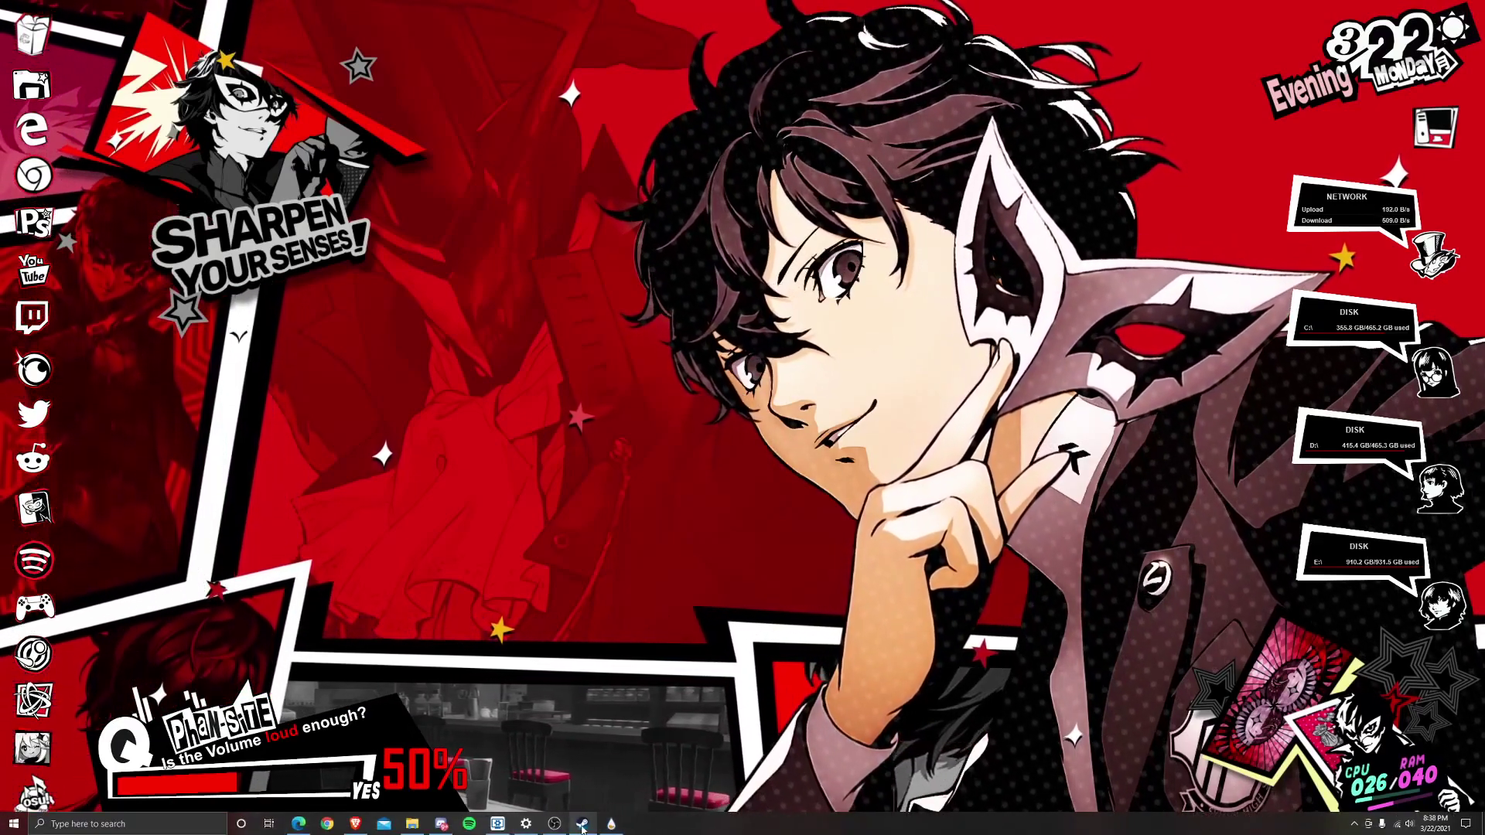
click(582, 824)
click(1373, 100)
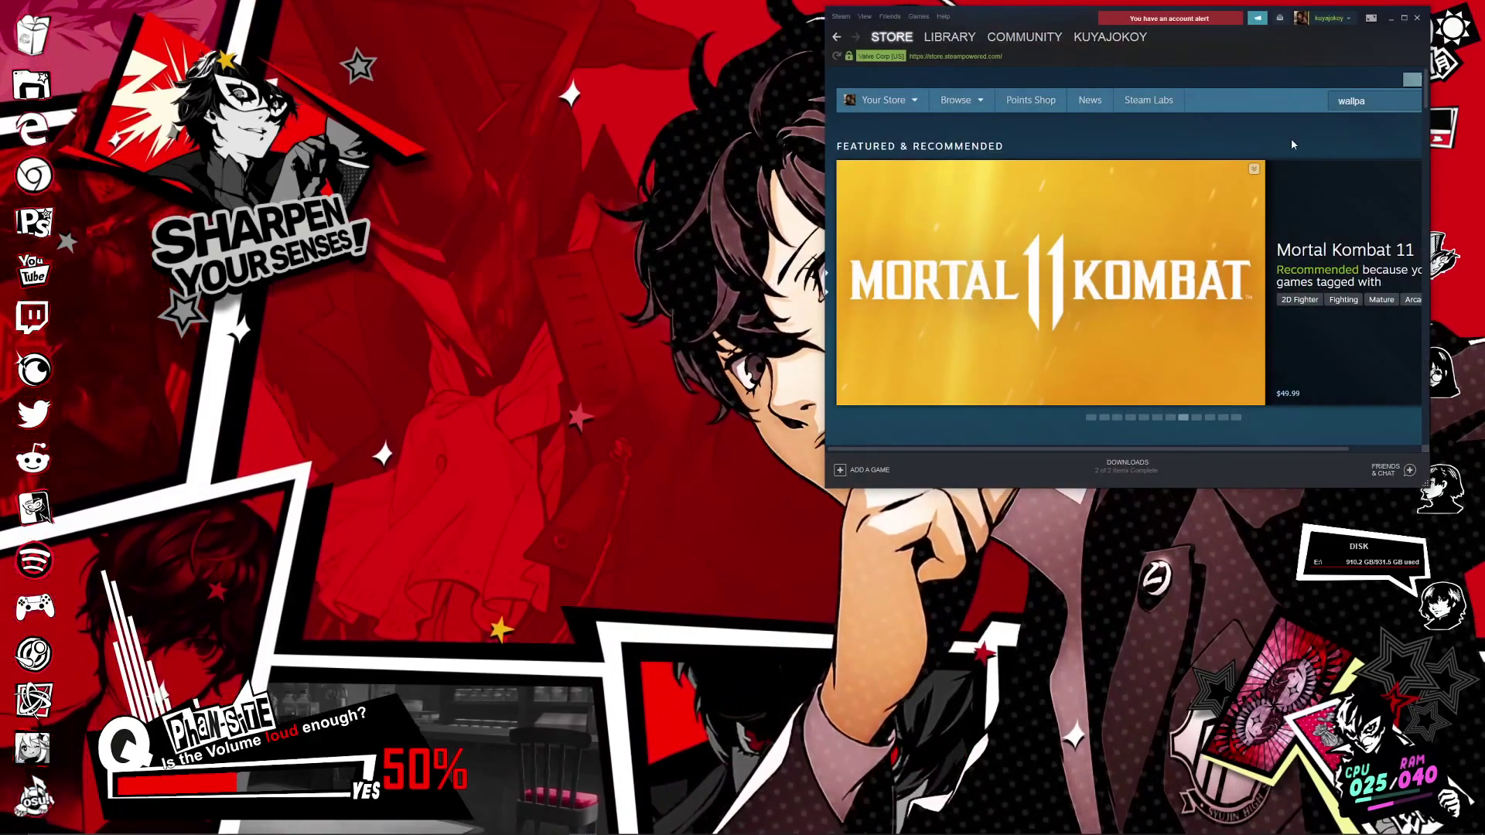
text(wallpa)
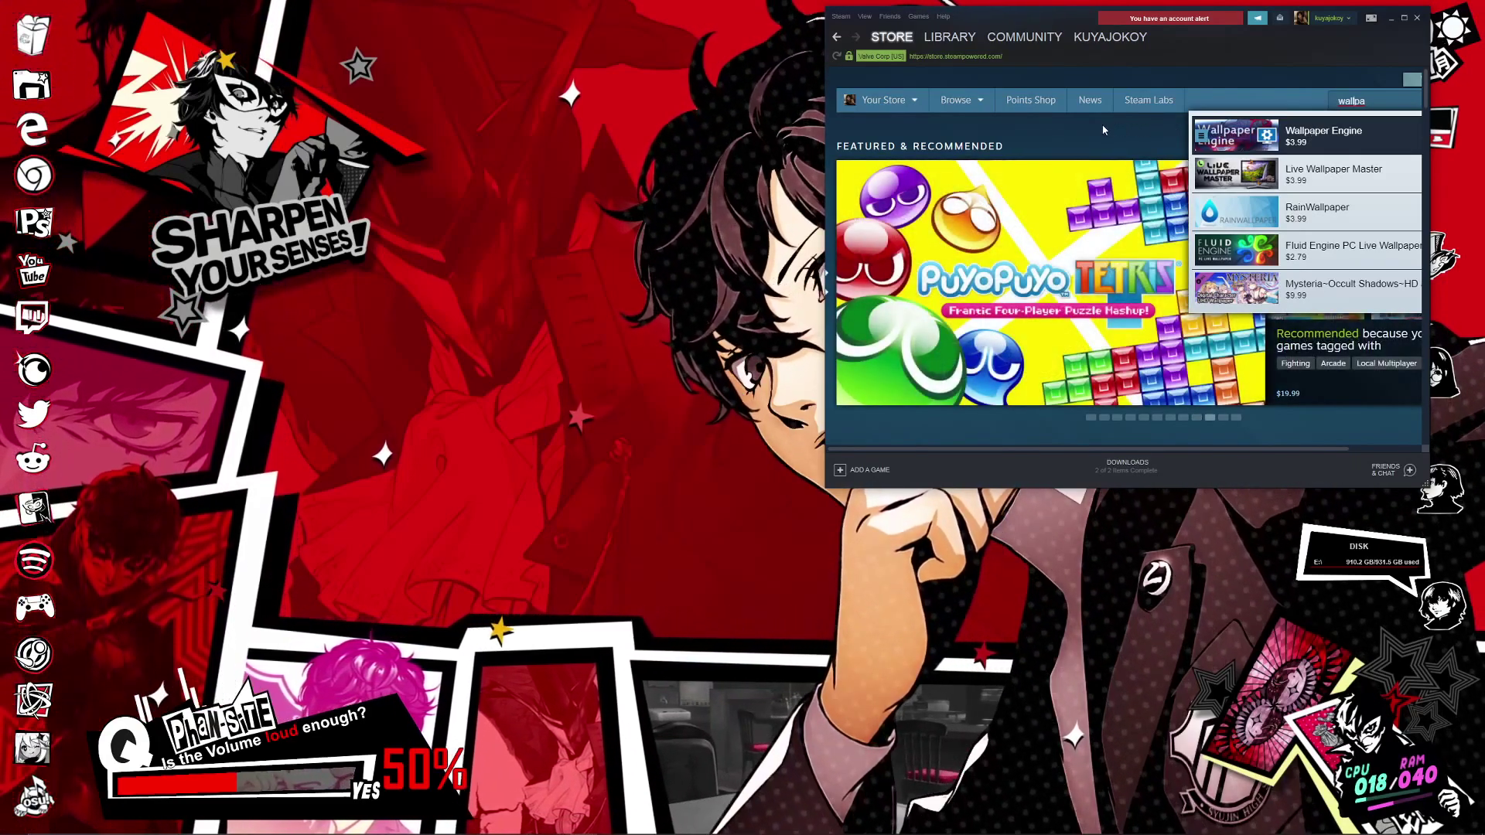
click(495, 825)
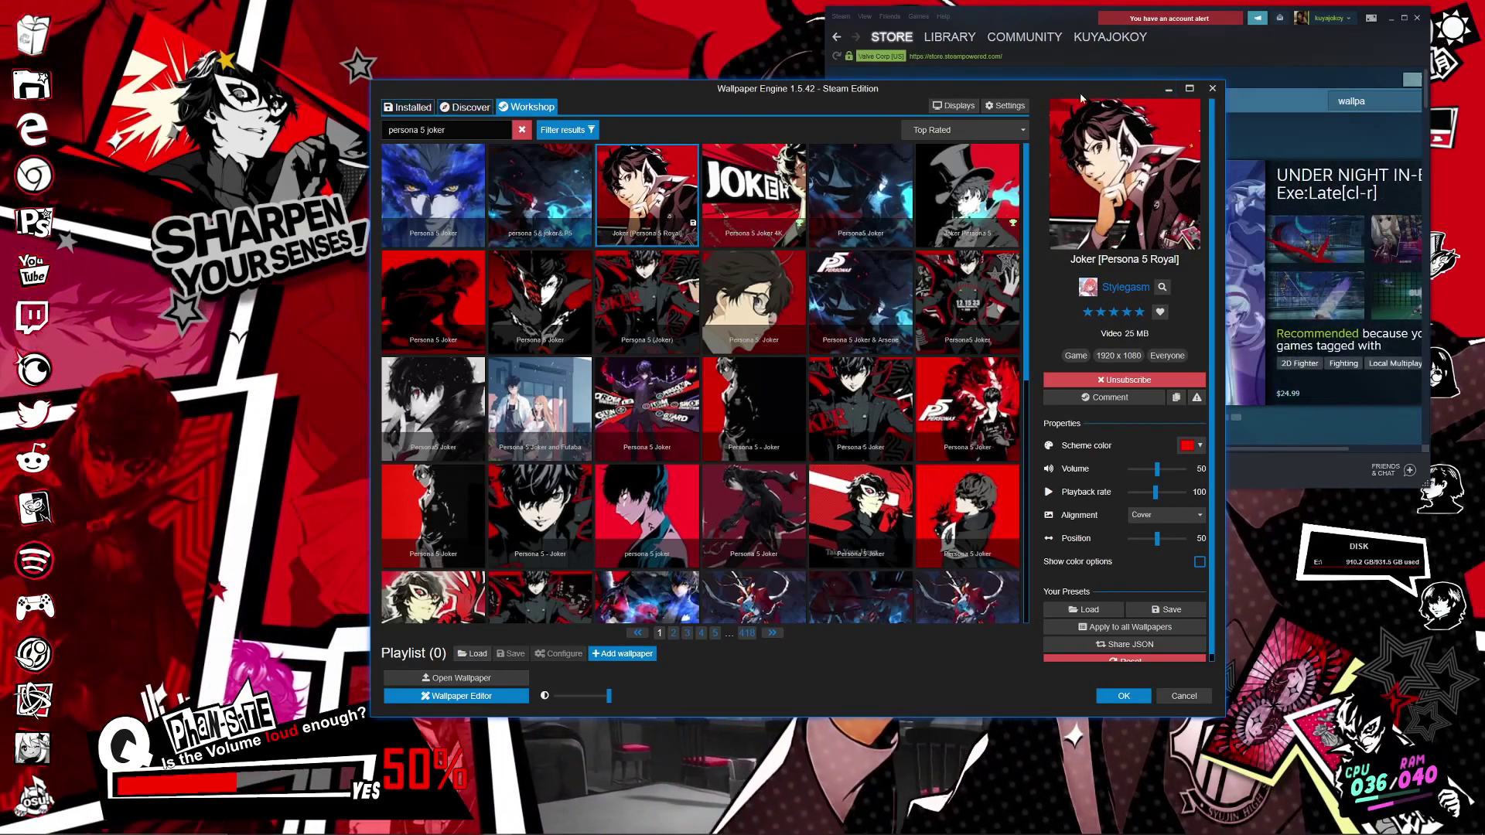
click(1212, 88)
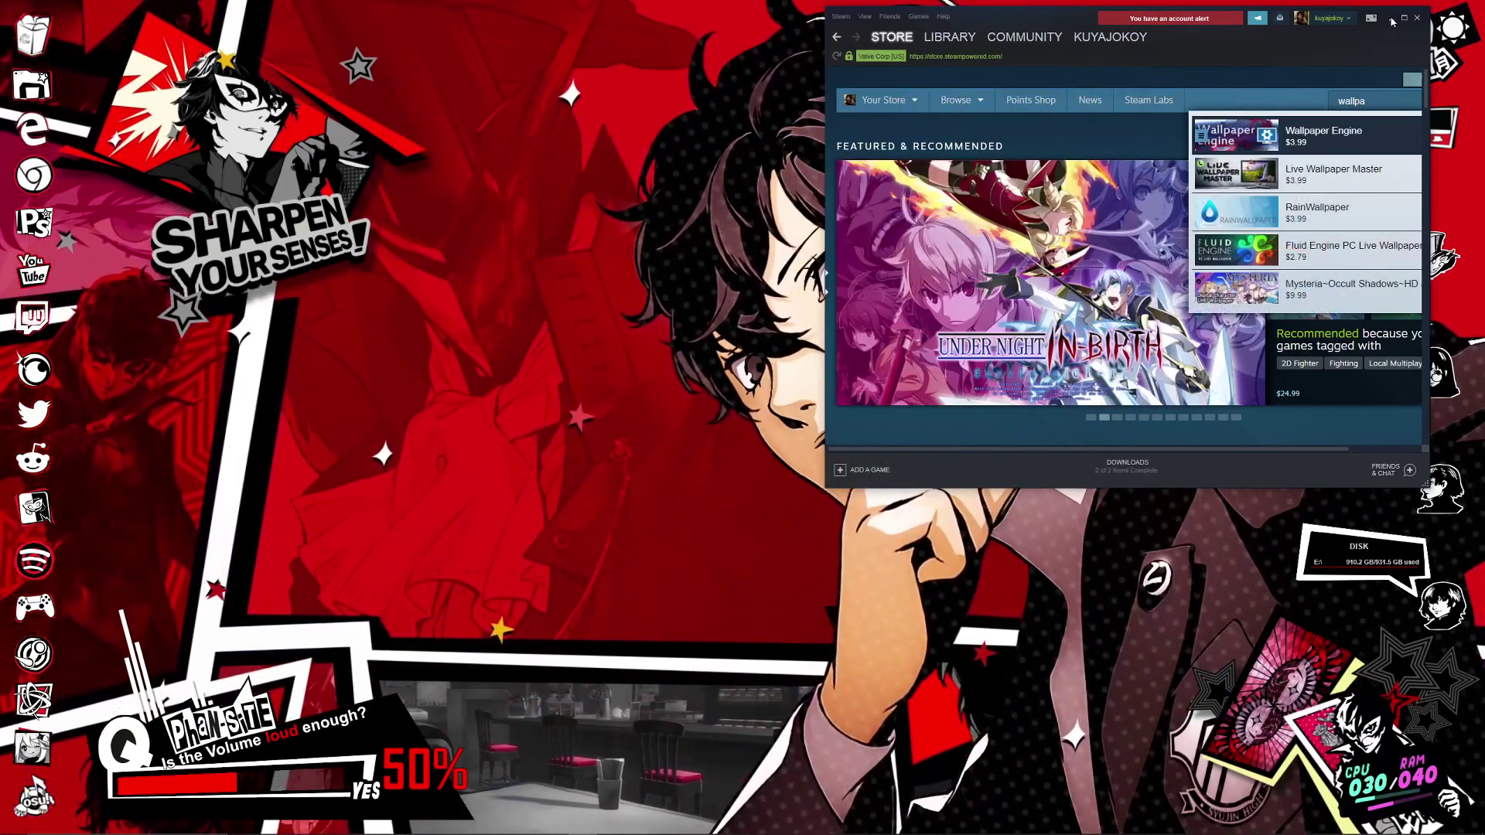
- Minimize Steam and bring up Edge on the Lively Wallpaper website
click(1390, 17)
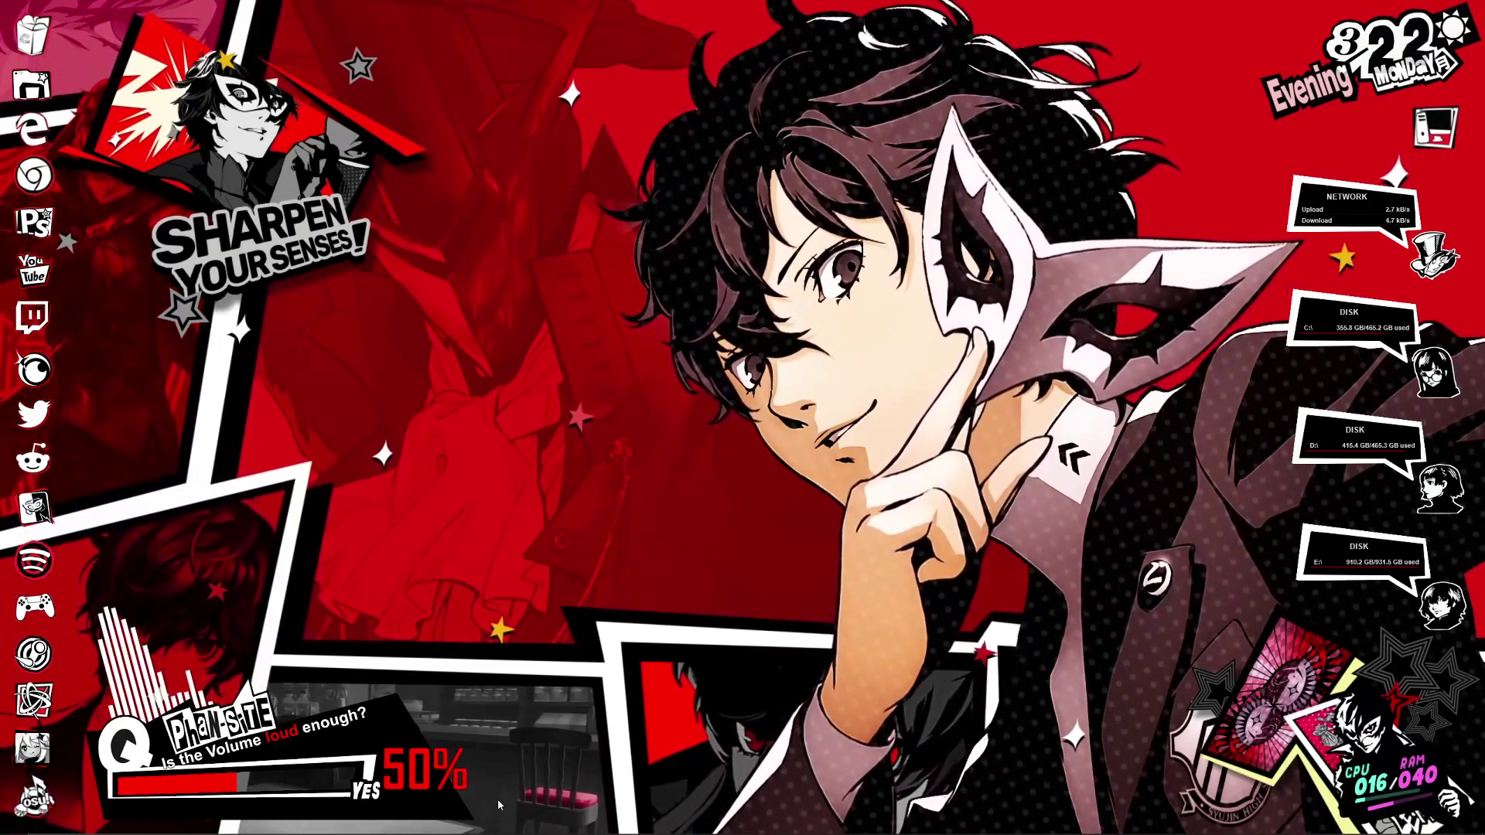
click(298, 824)
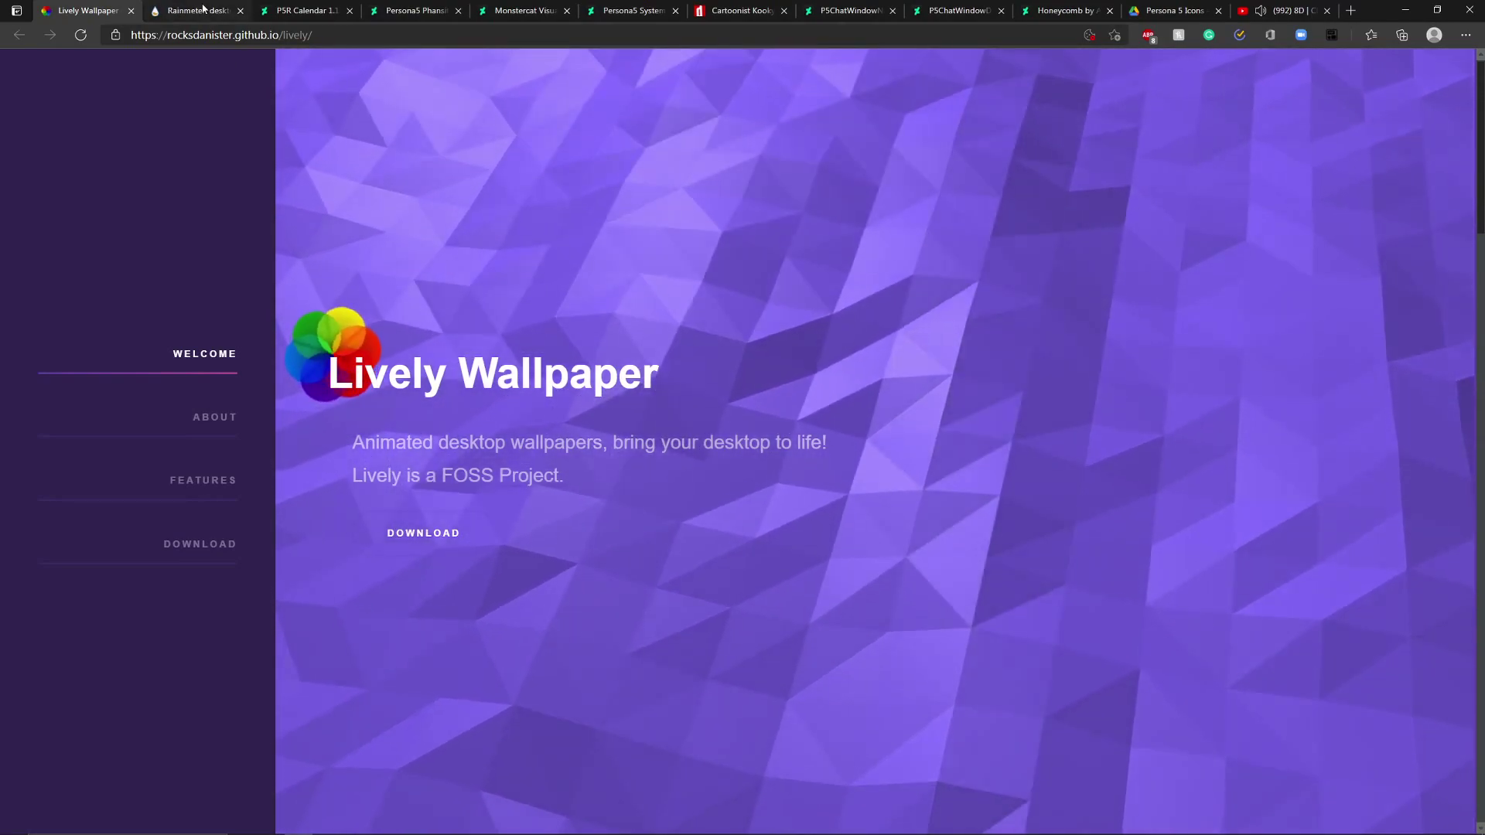
- Look over the Rainmeter site, then switch to the P5R Calendar 1.1.2 DeviantArt page
click(204, 9)
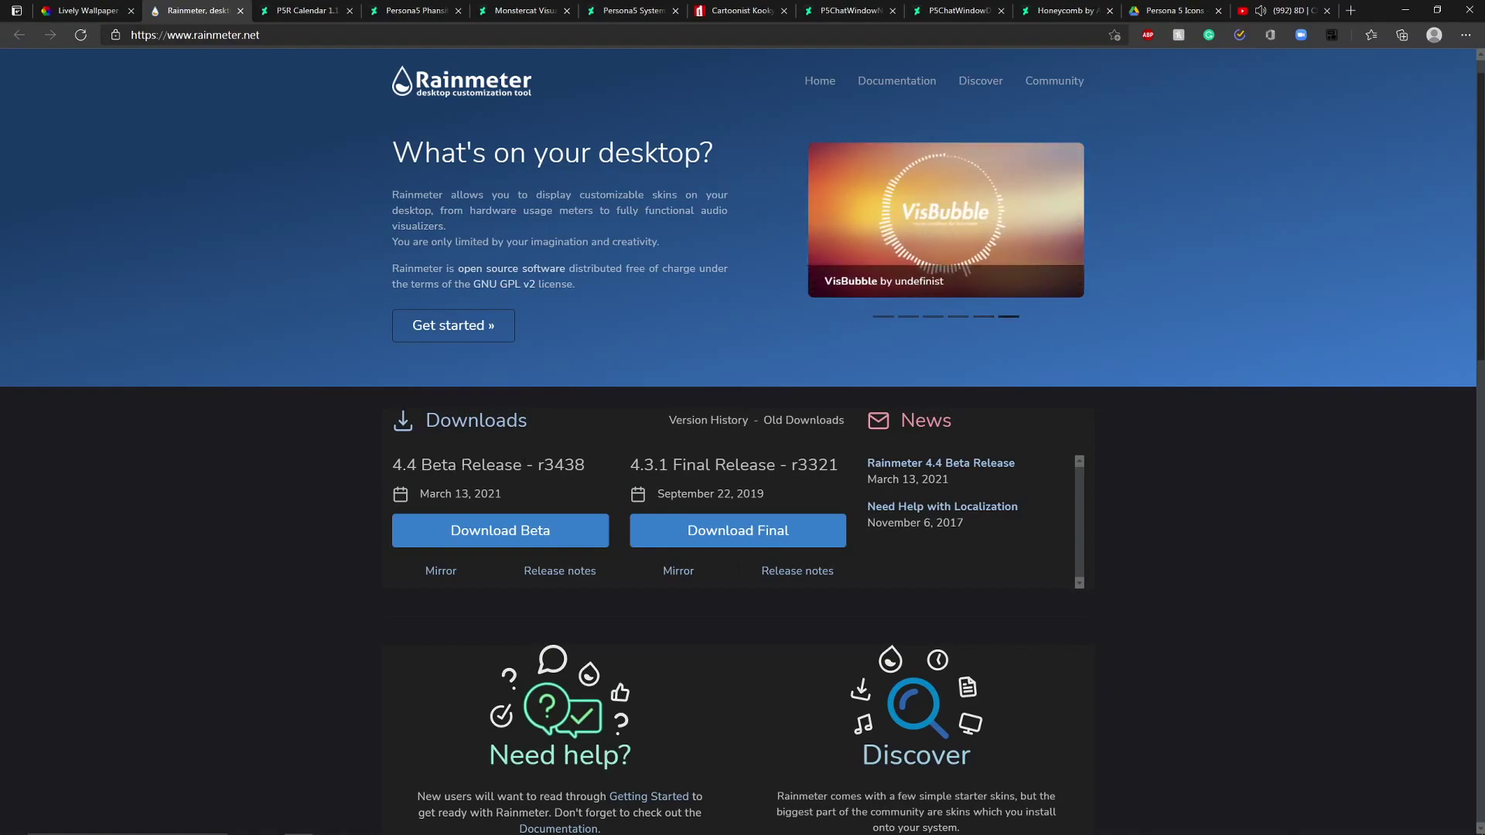
click(1409, 12)
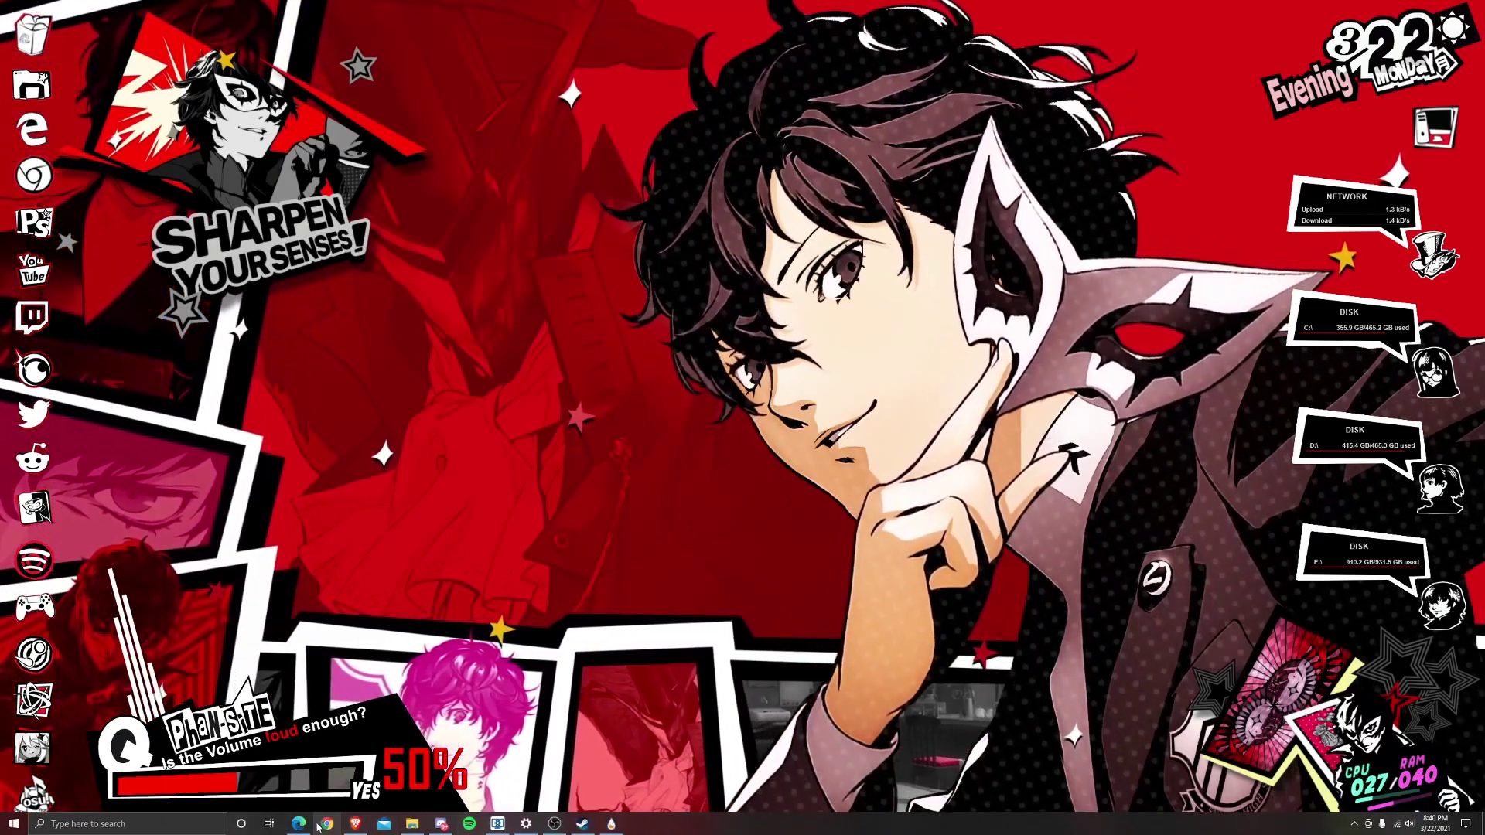
click(300, 824)
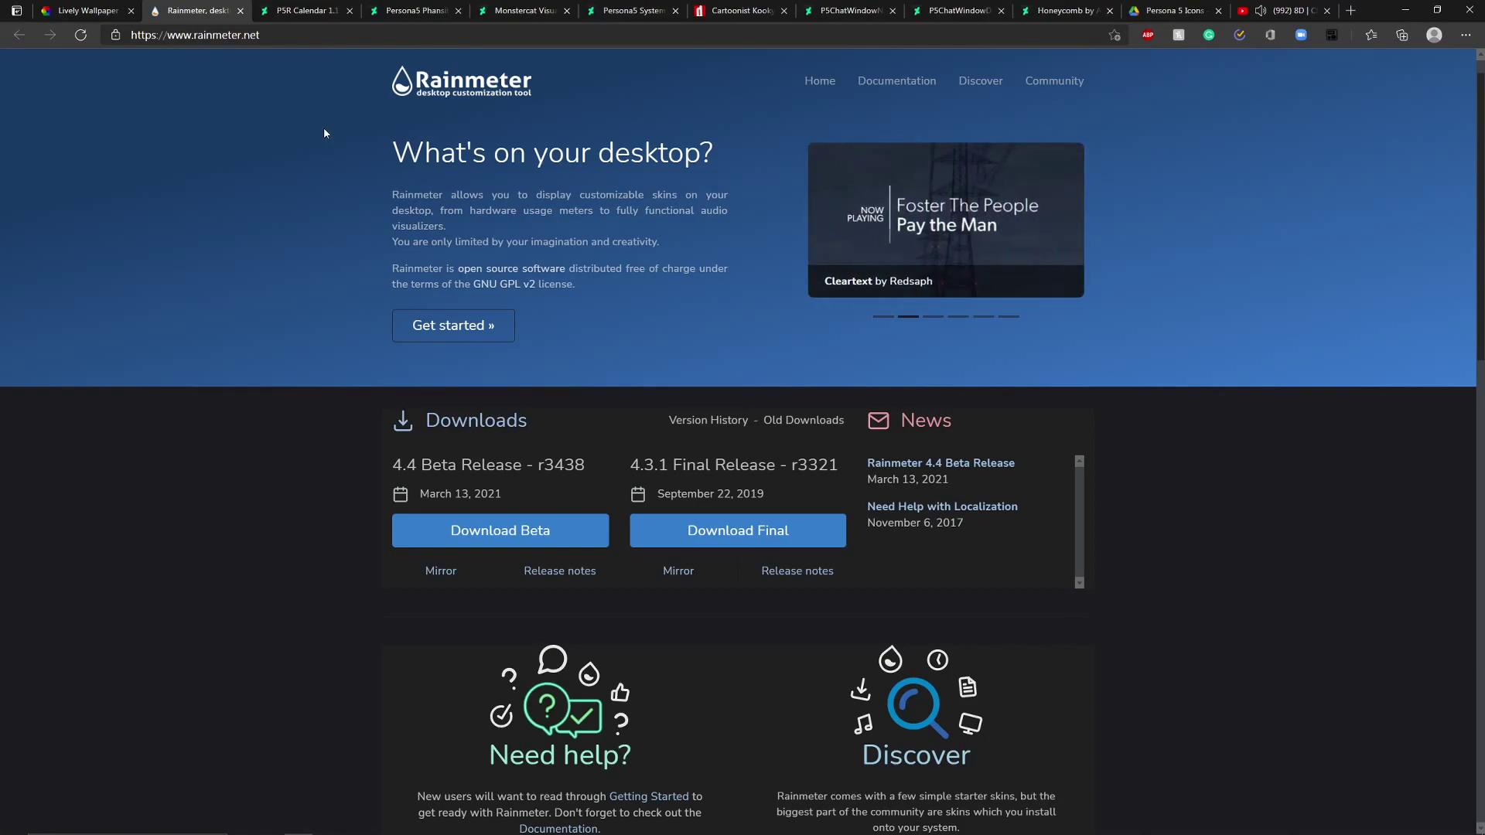
click(300, 12)
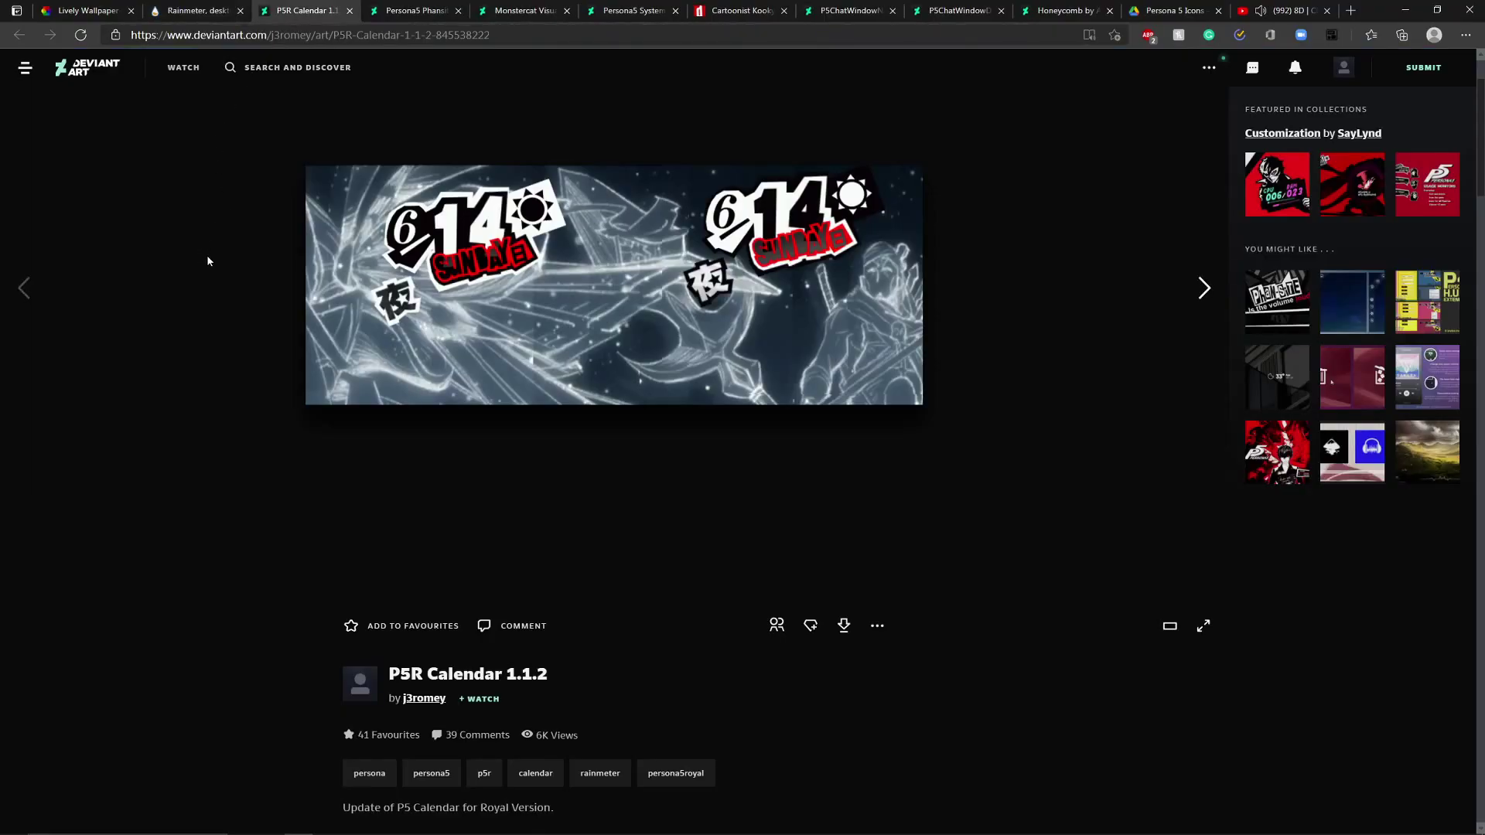
scroll(215, 250, down, 5)
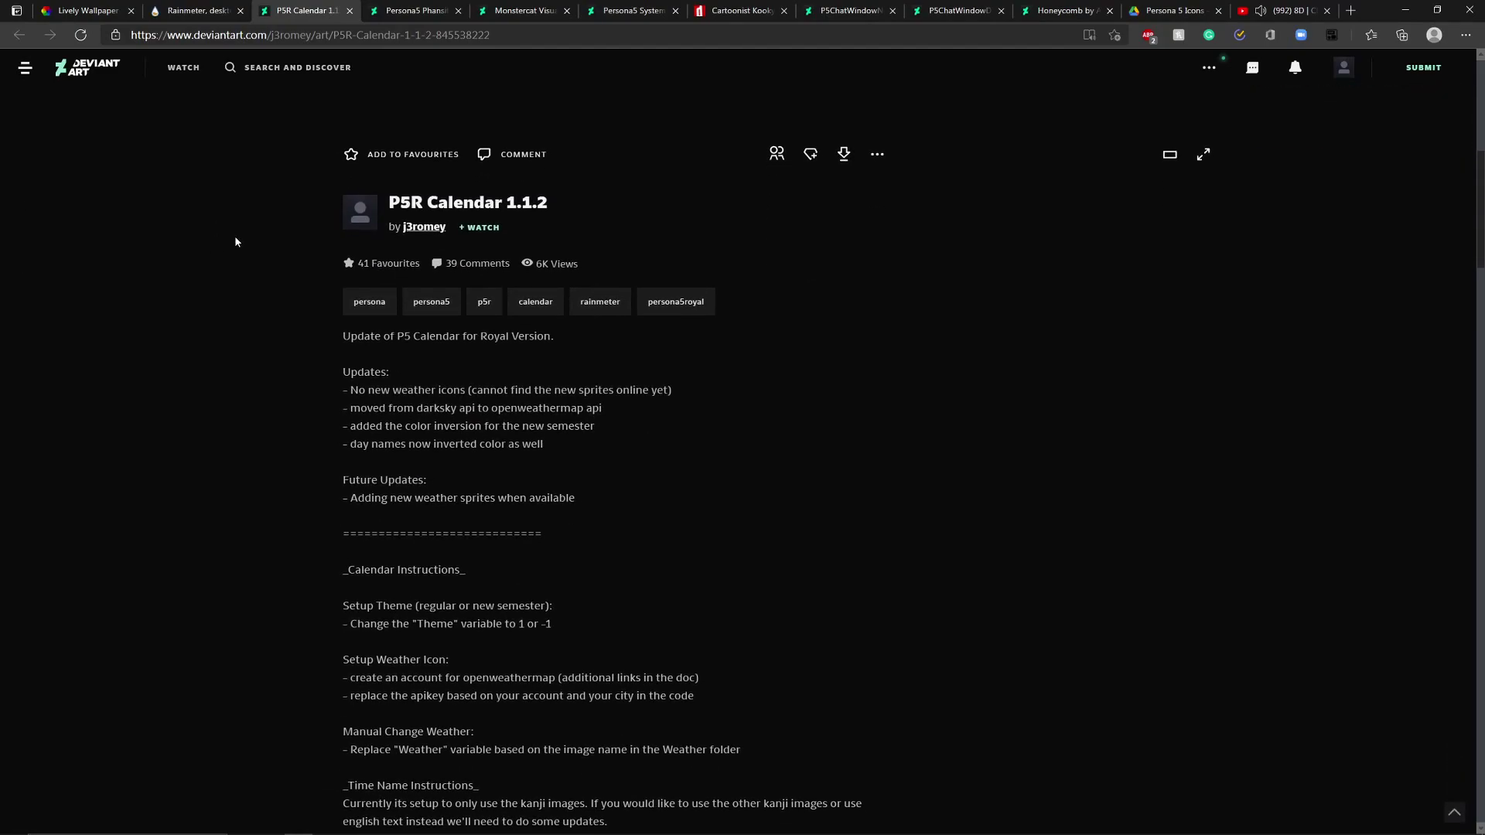
scroll(236, 242, down, 3)
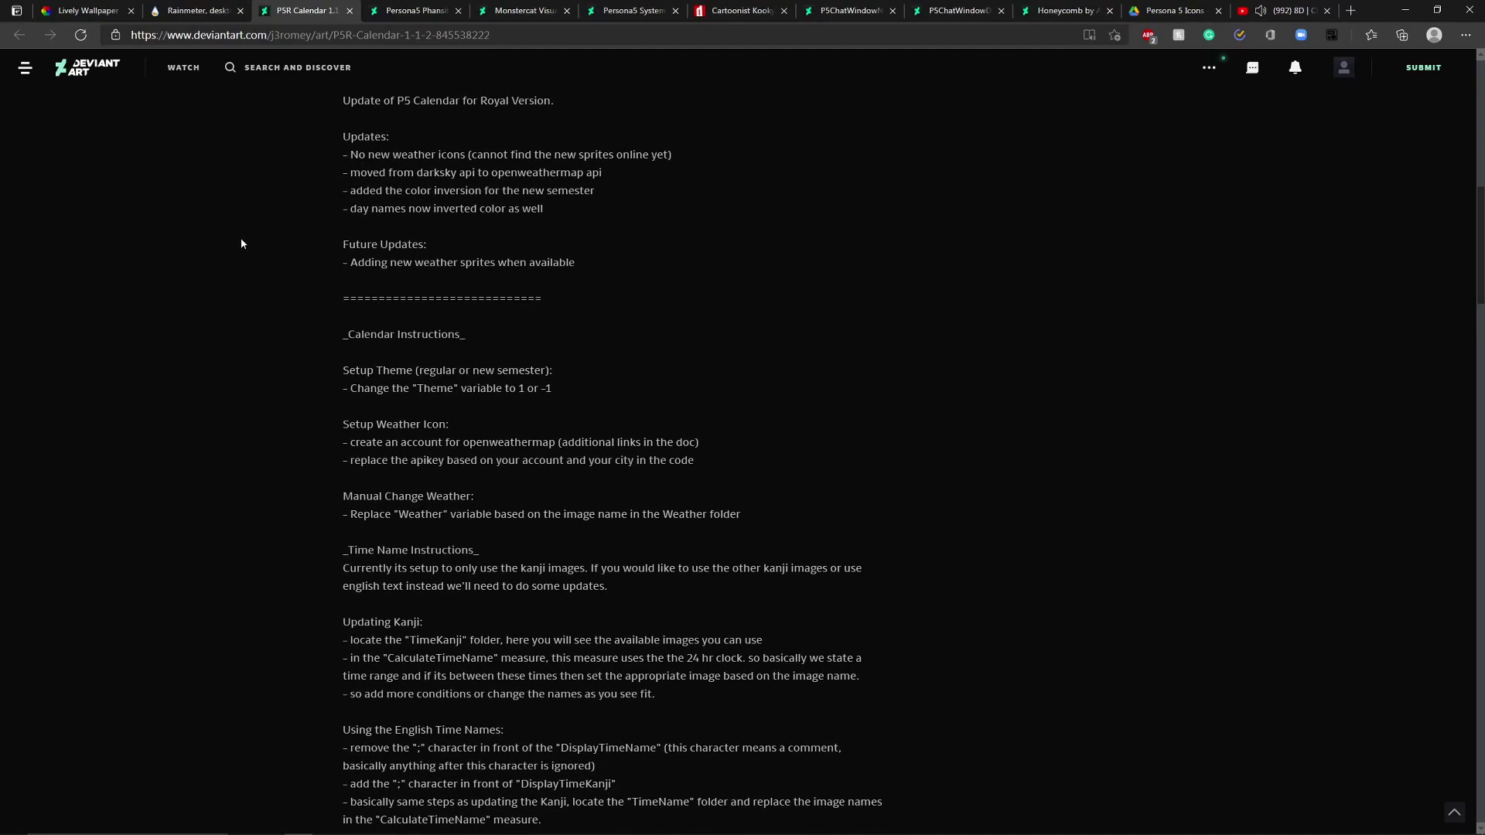
scroll(238, 241, up, 7)
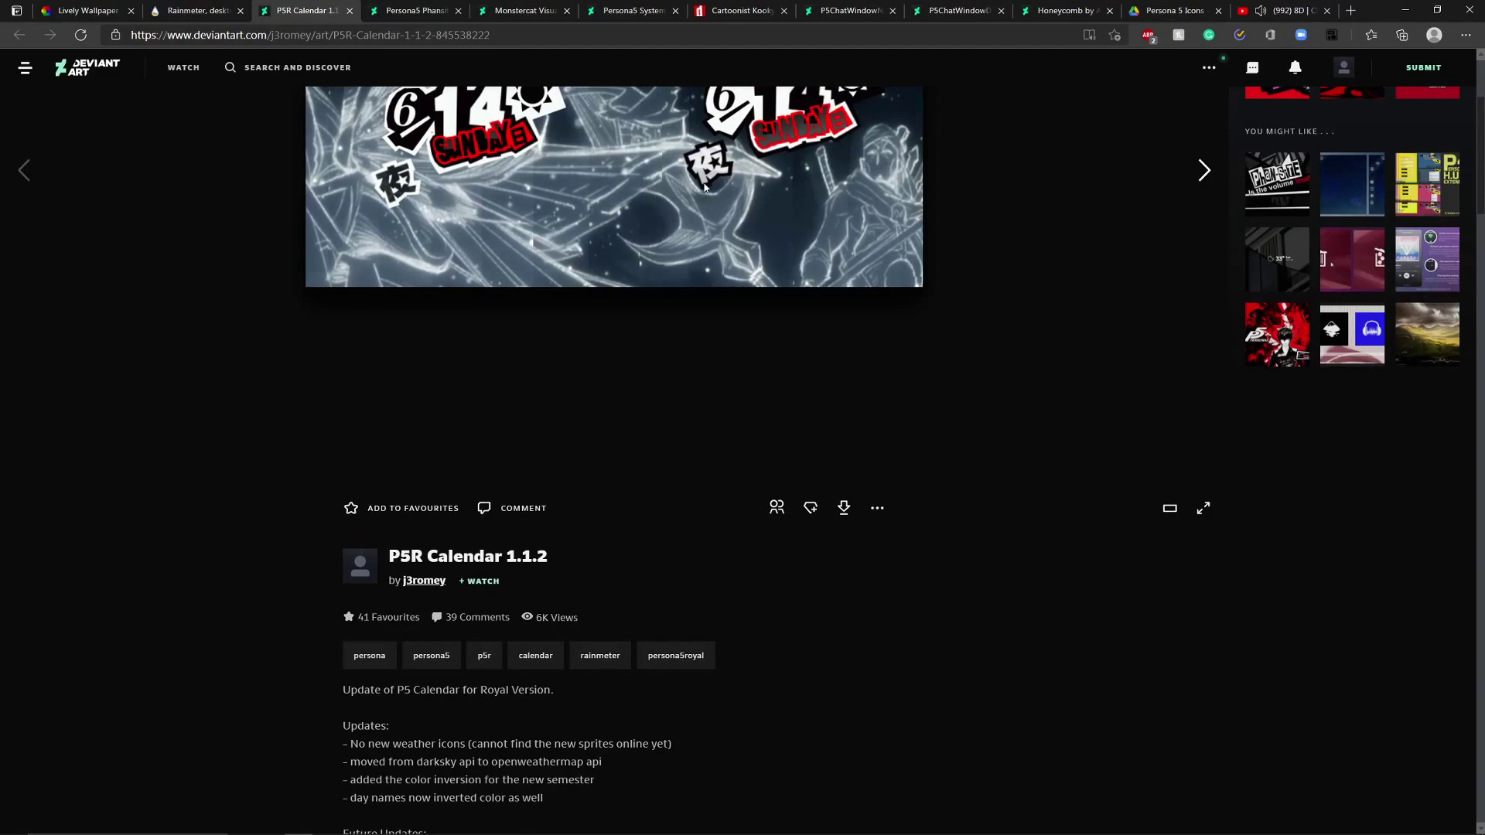
scroll(297, 251, down, 7)
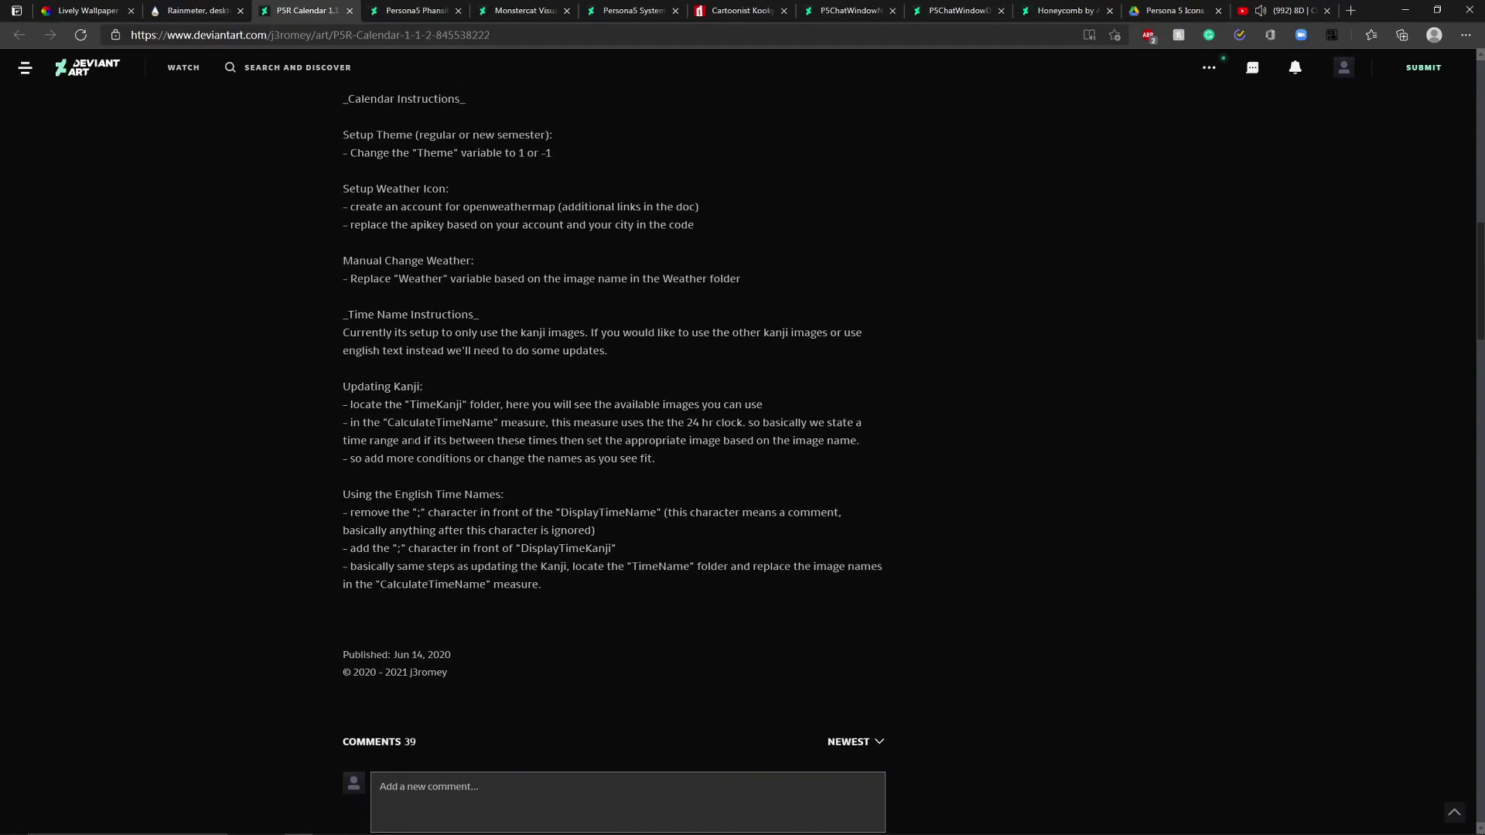
scroll(378, 399, up, 15)
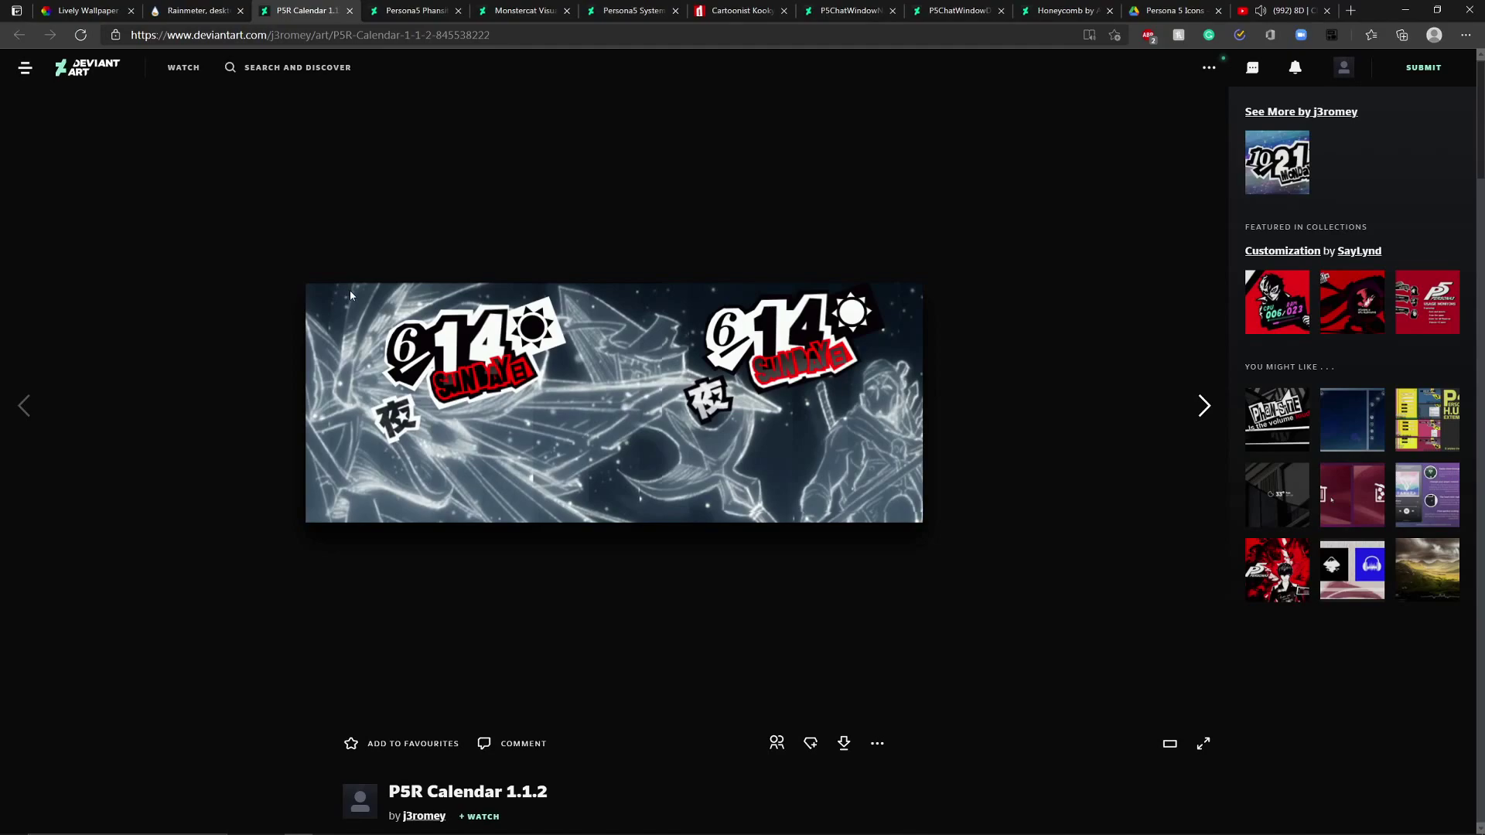
- Browse the Phansite, Monstercat, Persona5 System and Cartoonist Kooky pages, ending on Persona5 System 1.0.0
click(417, 10)
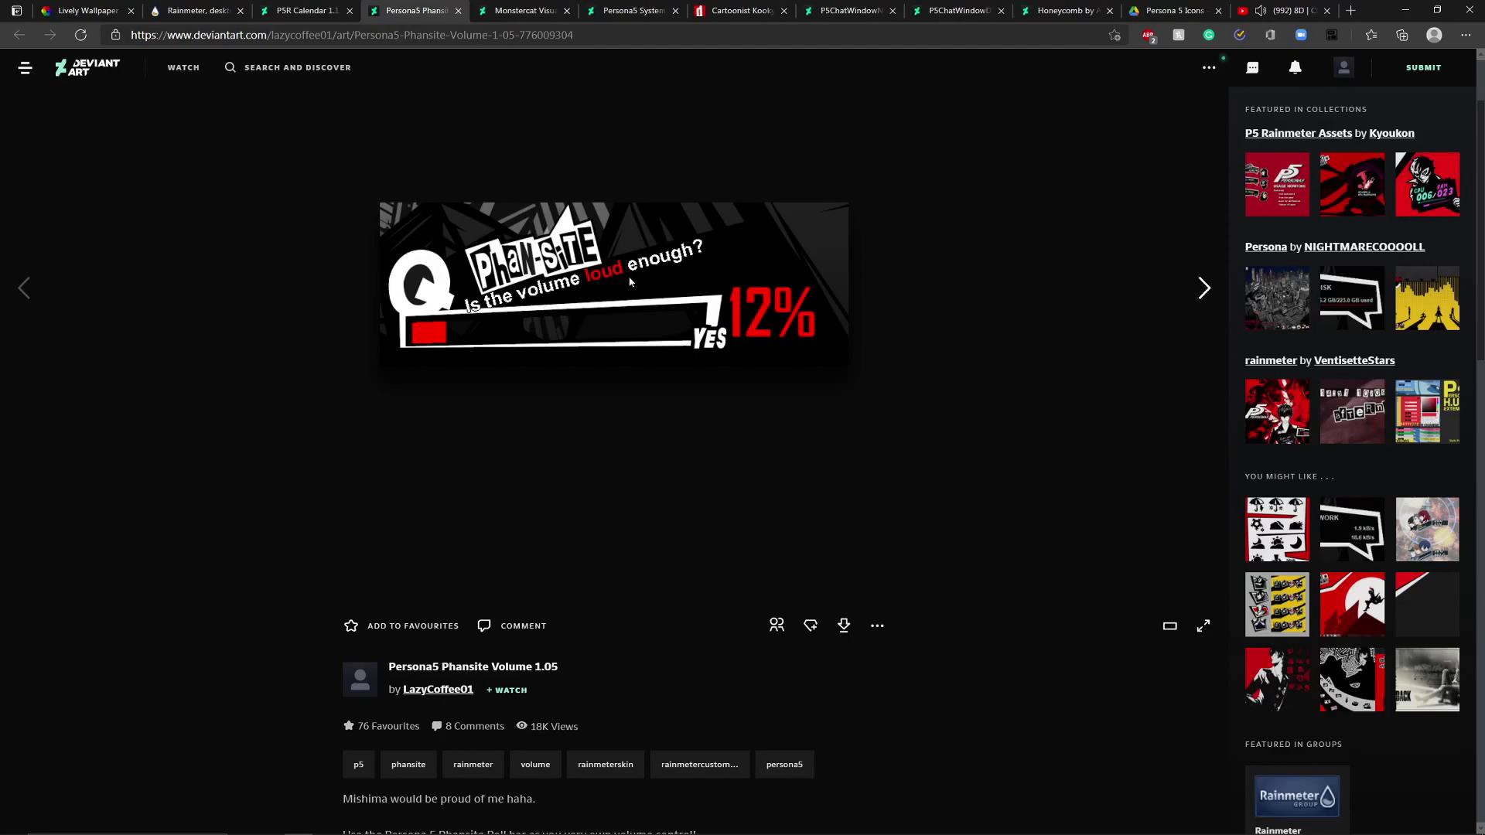
key(ctrl+Tab)
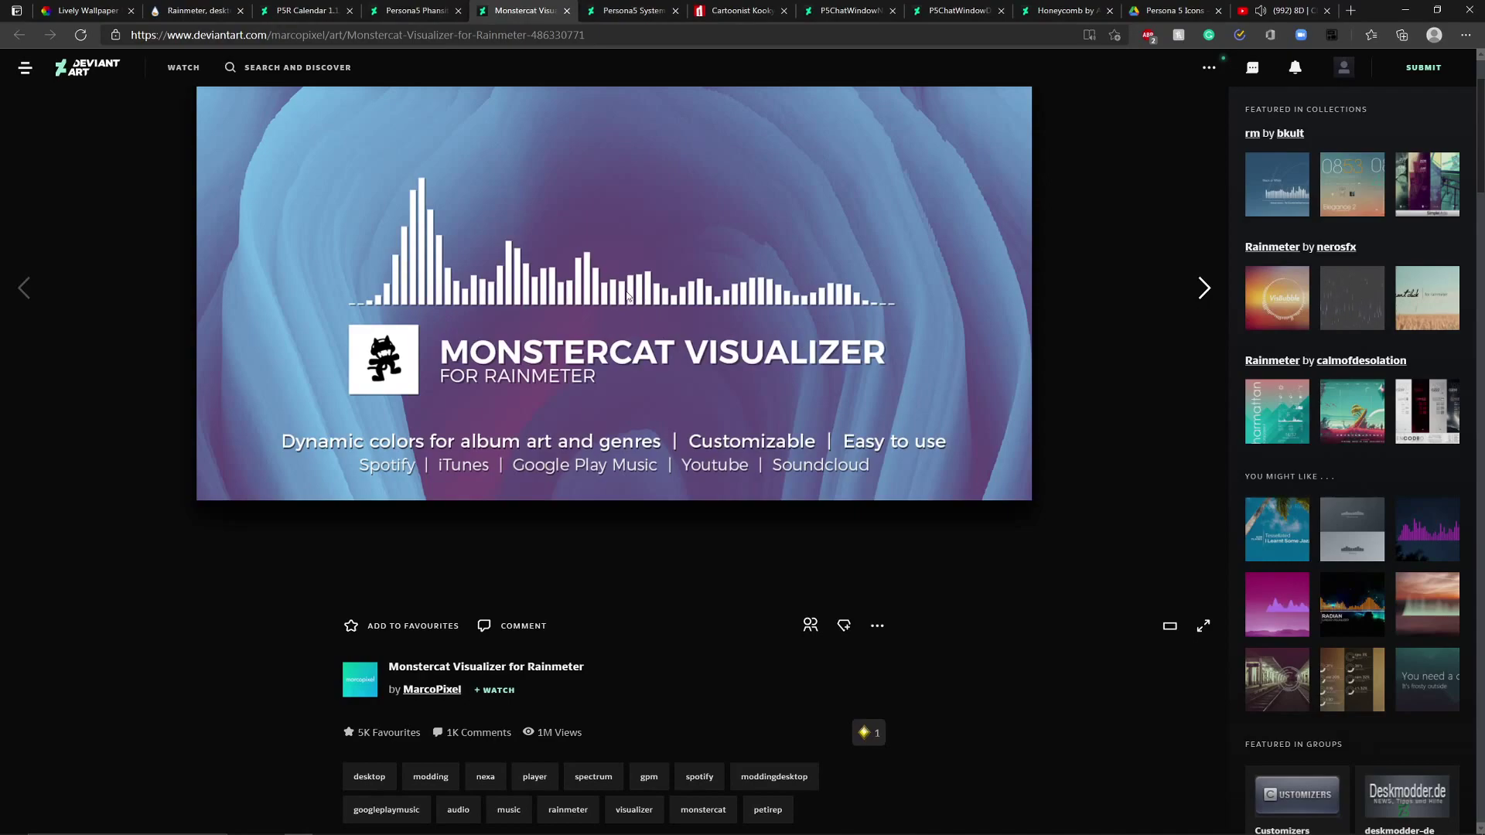
click(619, 12)
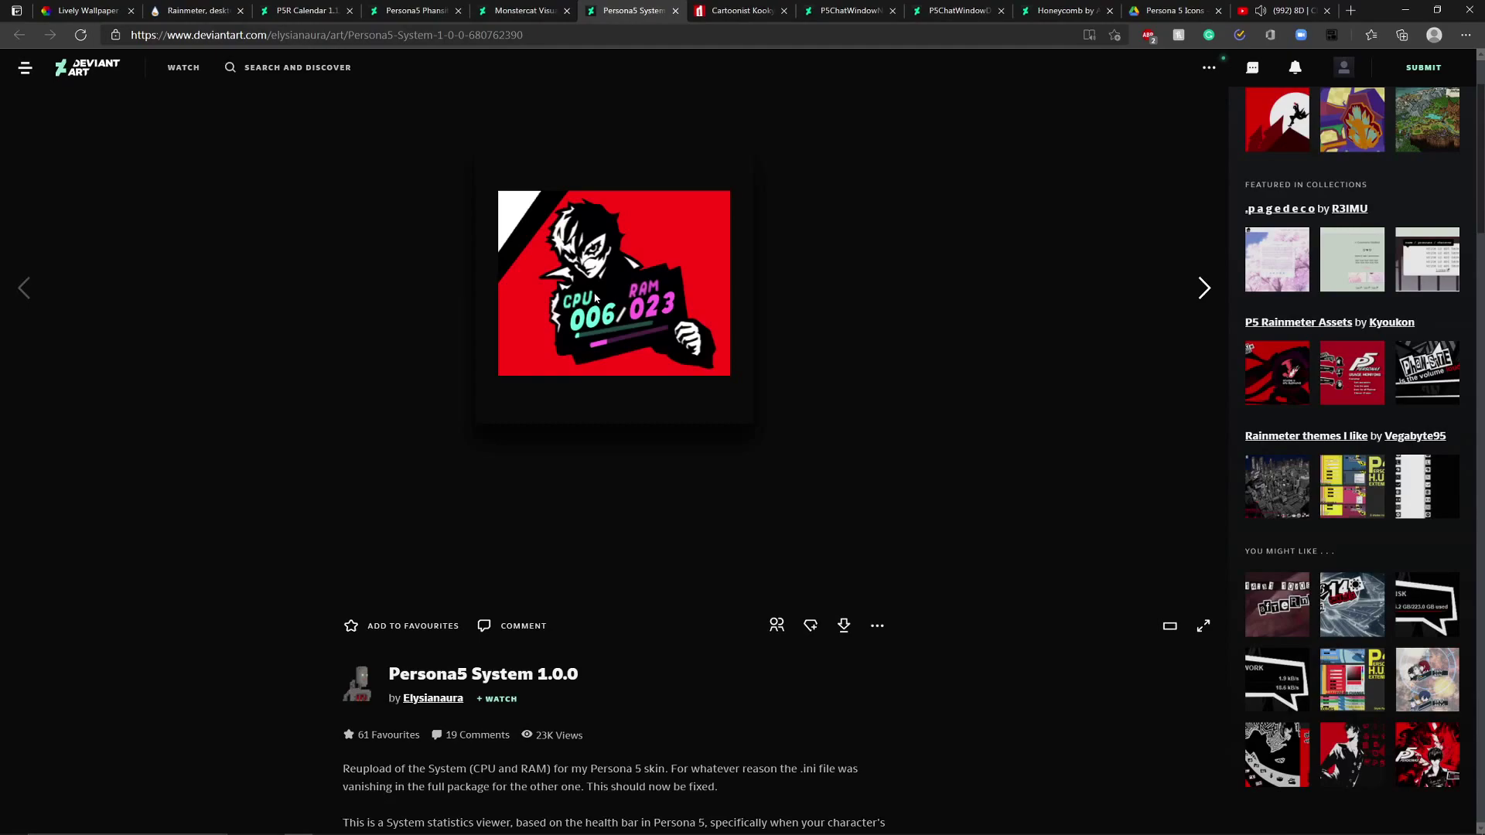
scroll(572, 301, down, 3)
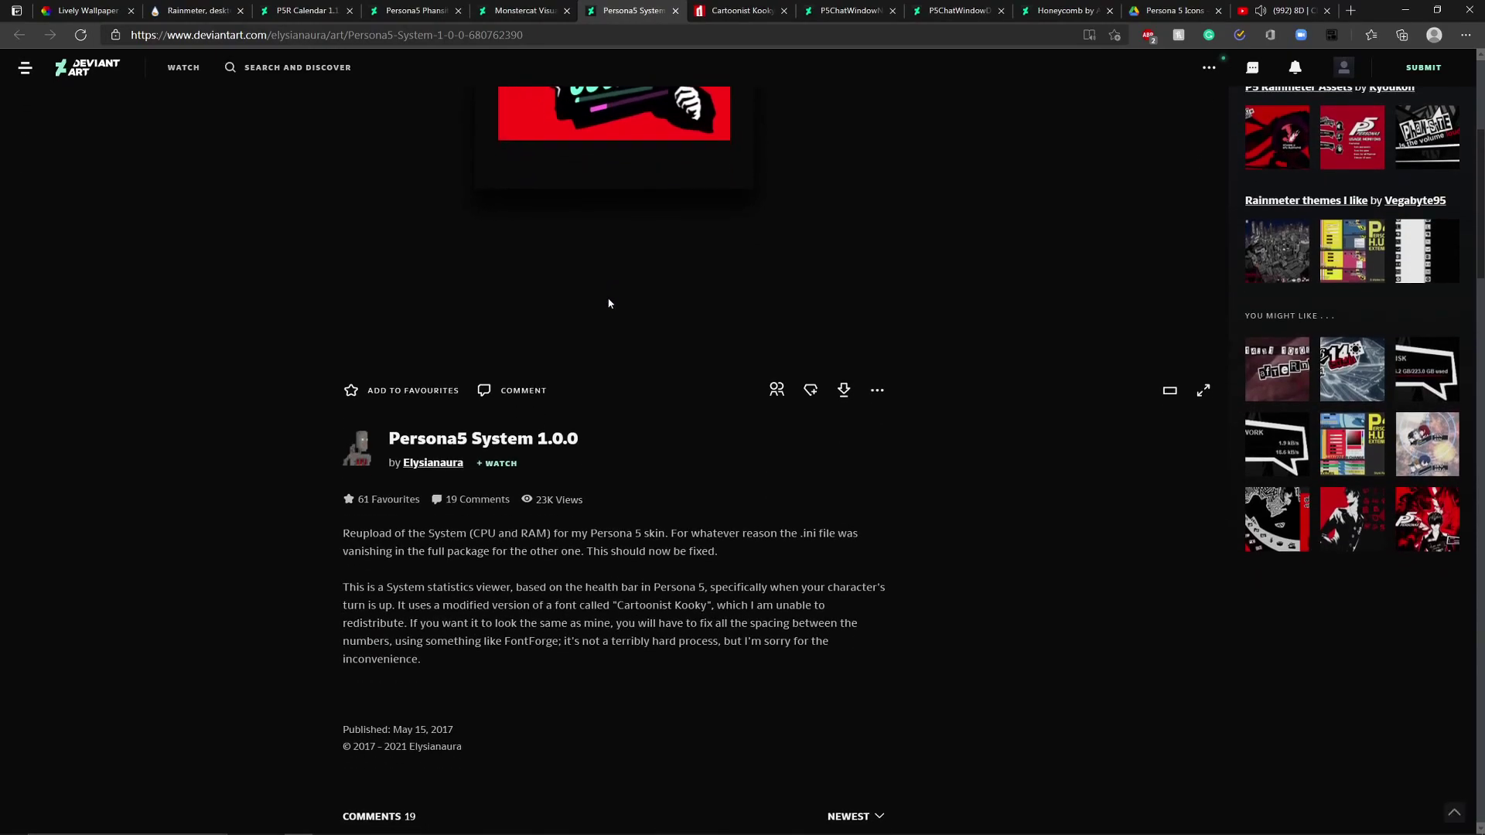
scroll(549, 325, up, 3)
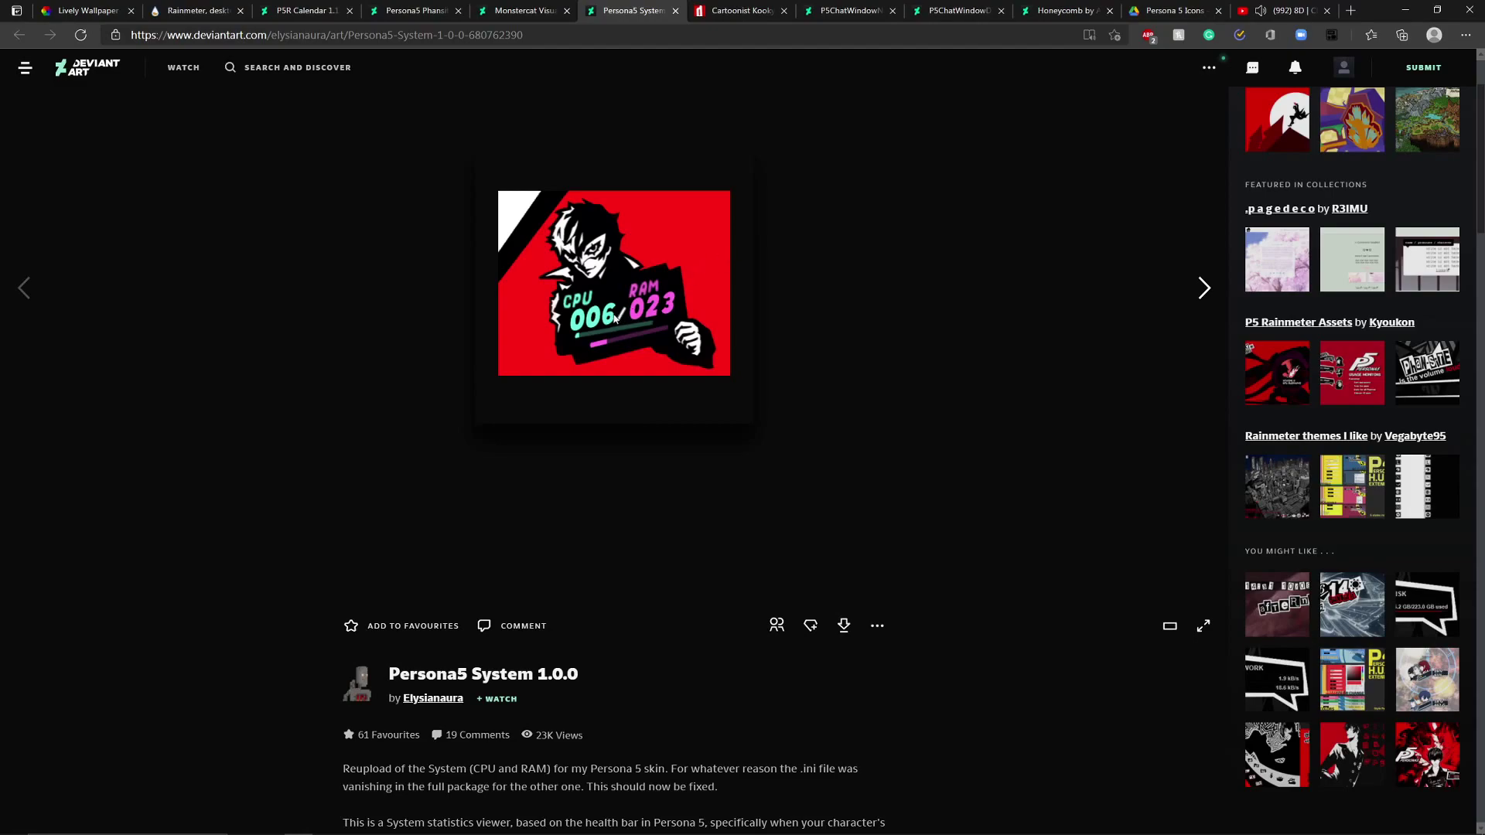
click(723, 10)
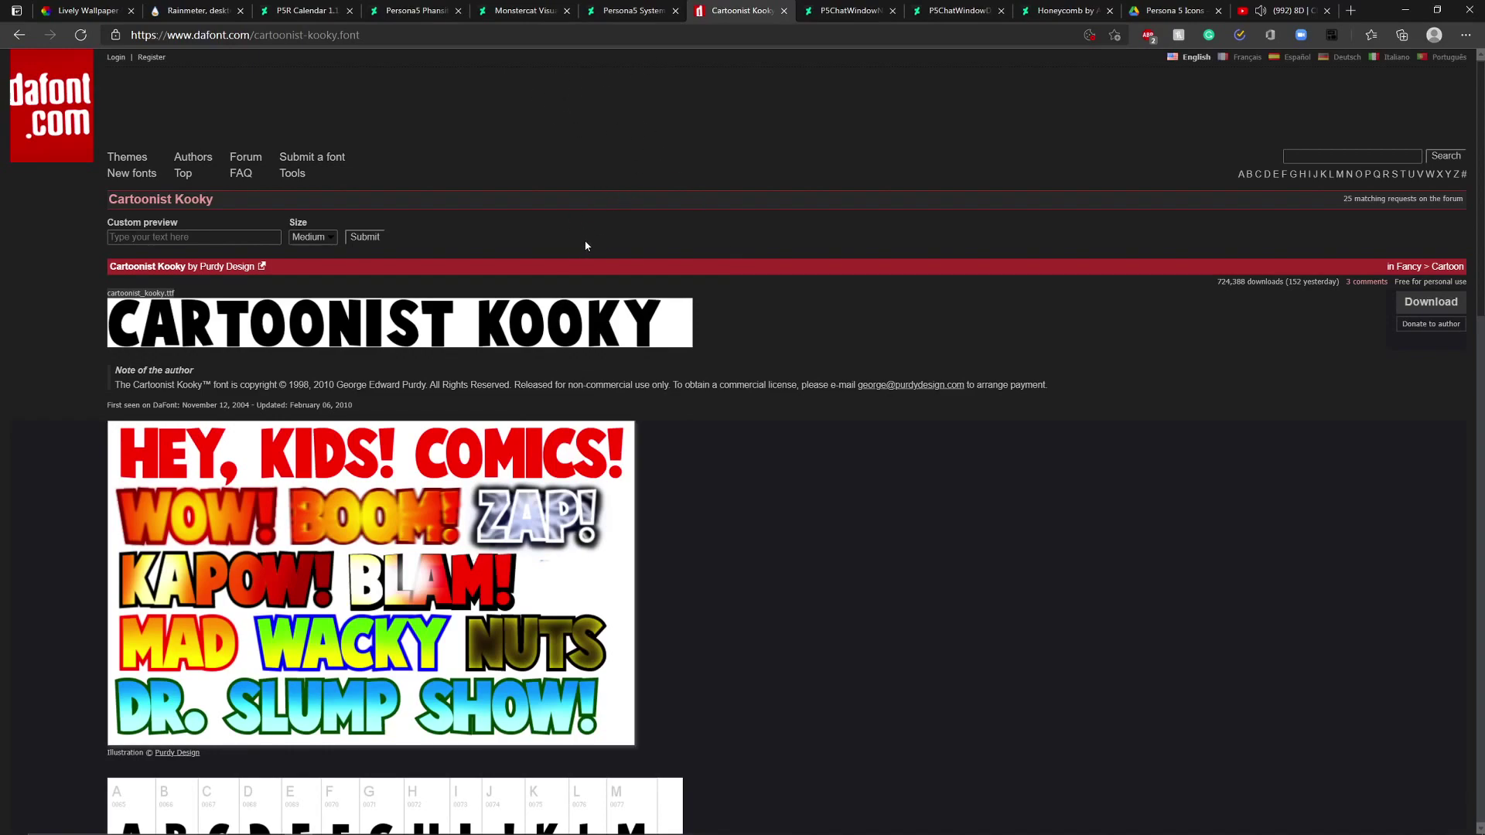
click(632, 7)
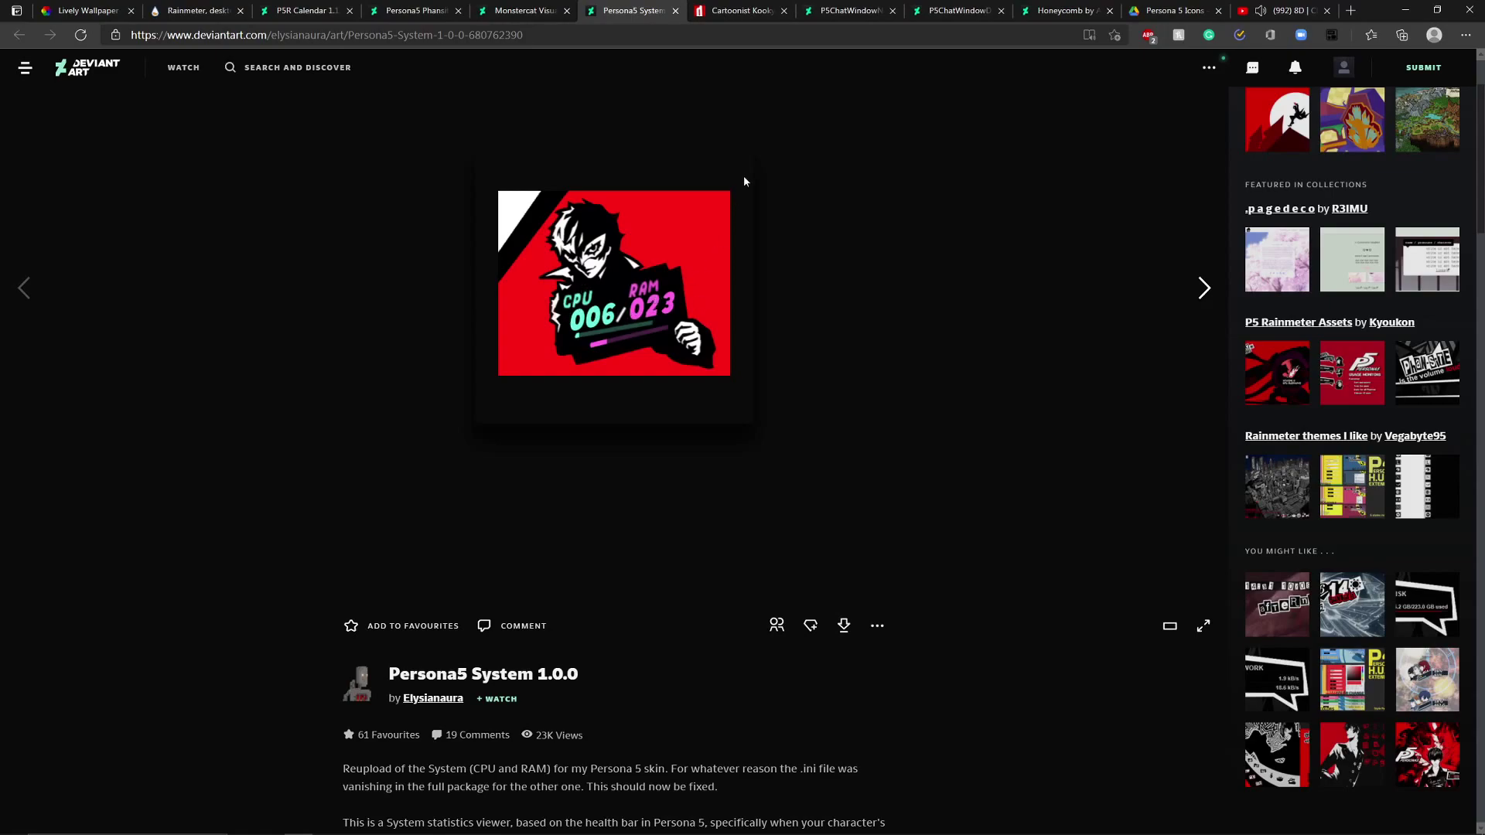
- Review the P5ChatWindowNetwork, P5ChatWindowDISK and Honeycomb skin pages, then the Google Drive icons
click(847, 9)
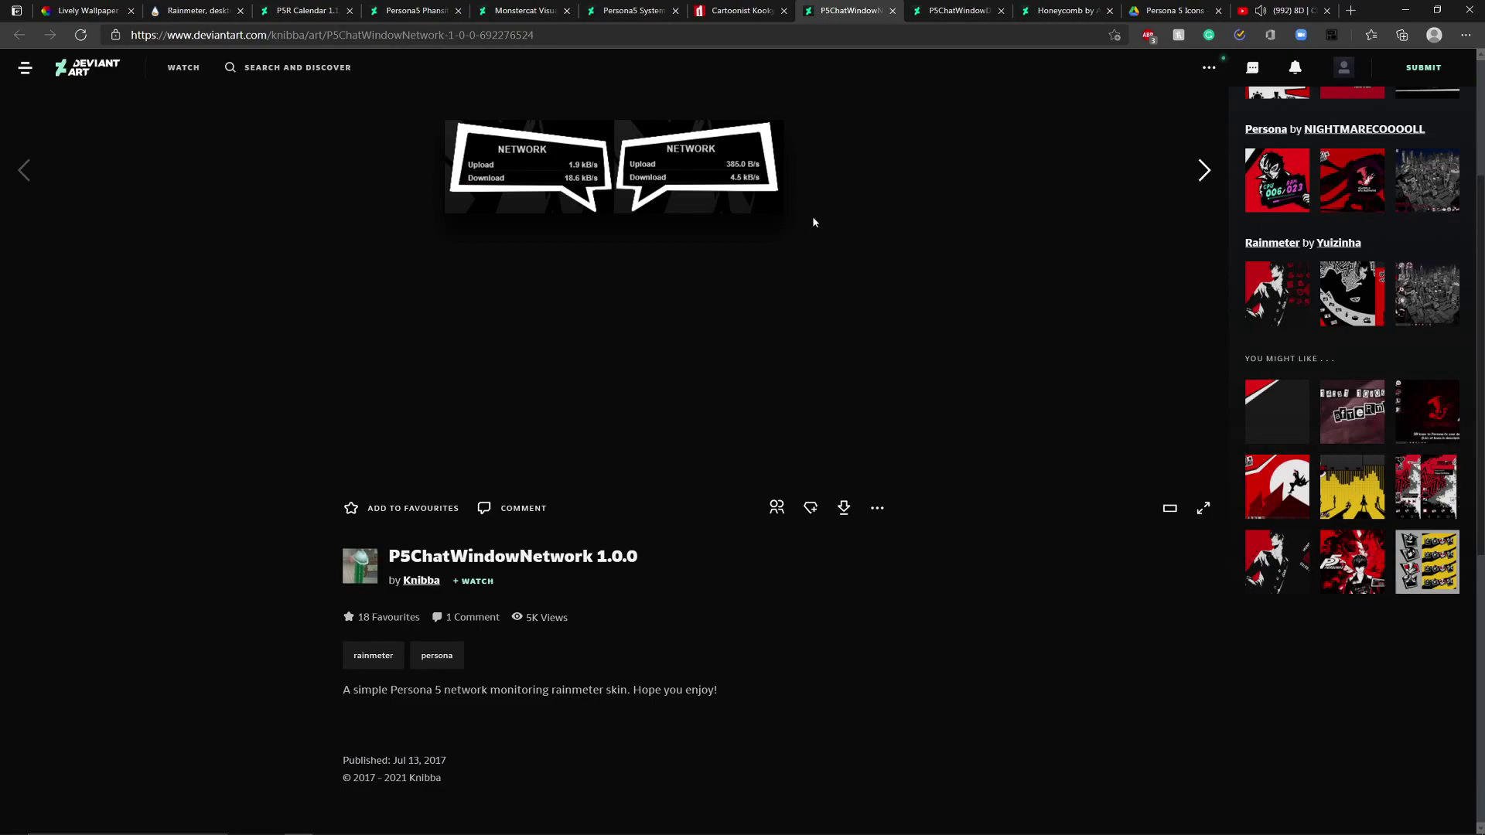
key(ctrl+Tab)
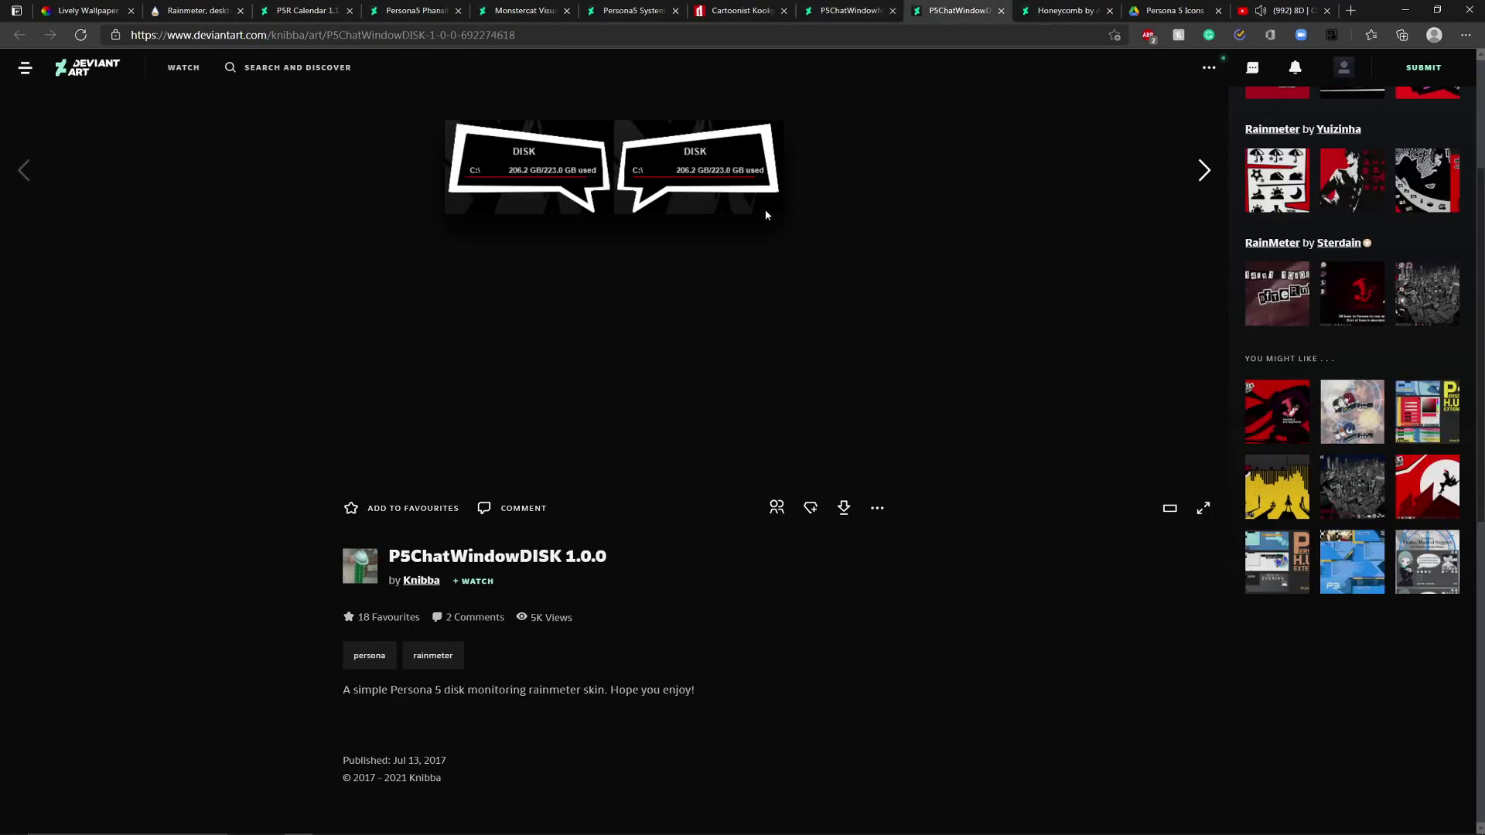
click(1056, 15)
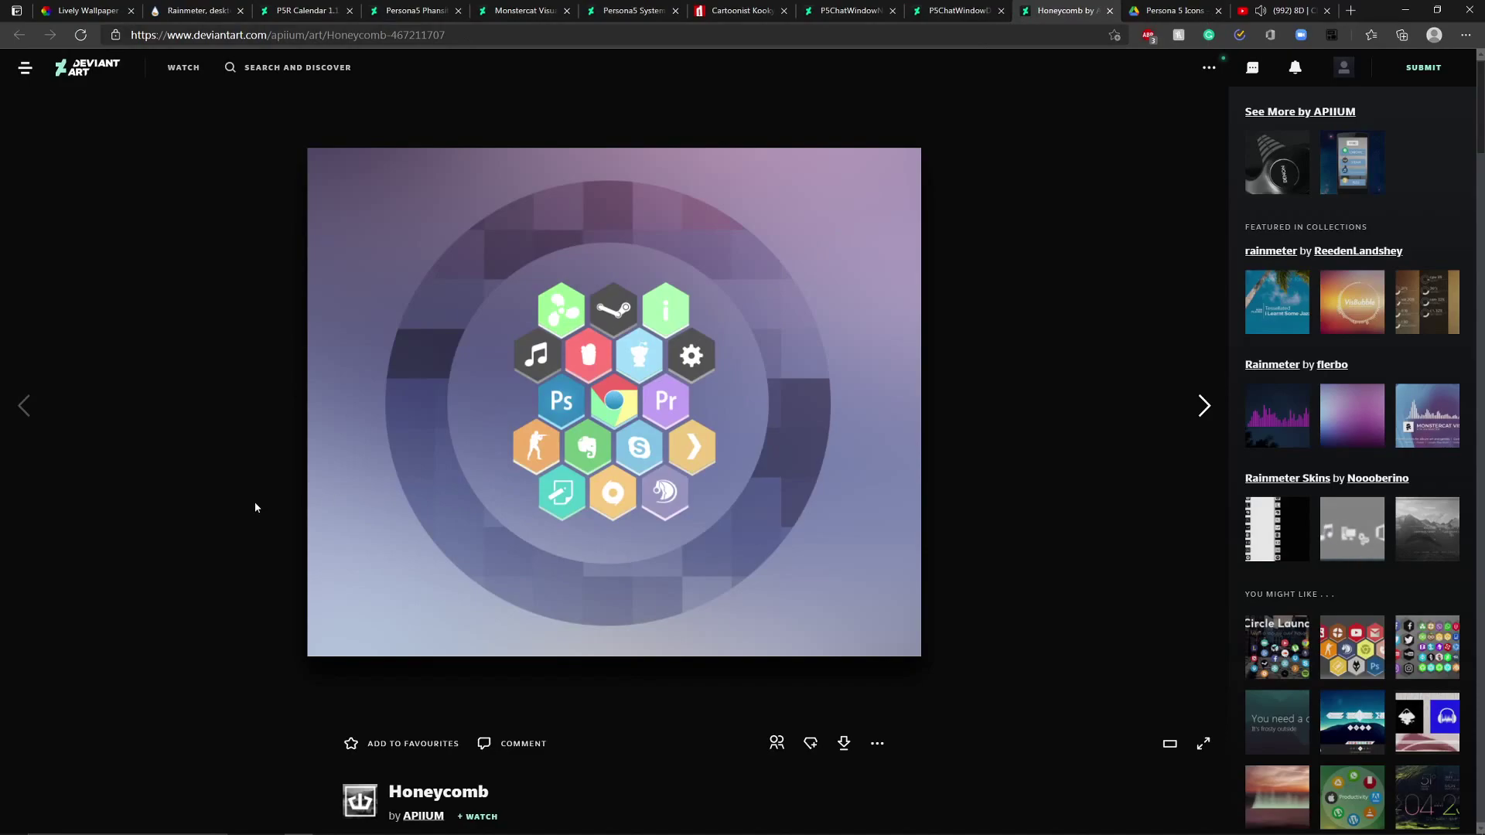
scroll(256, 504, down, 2)
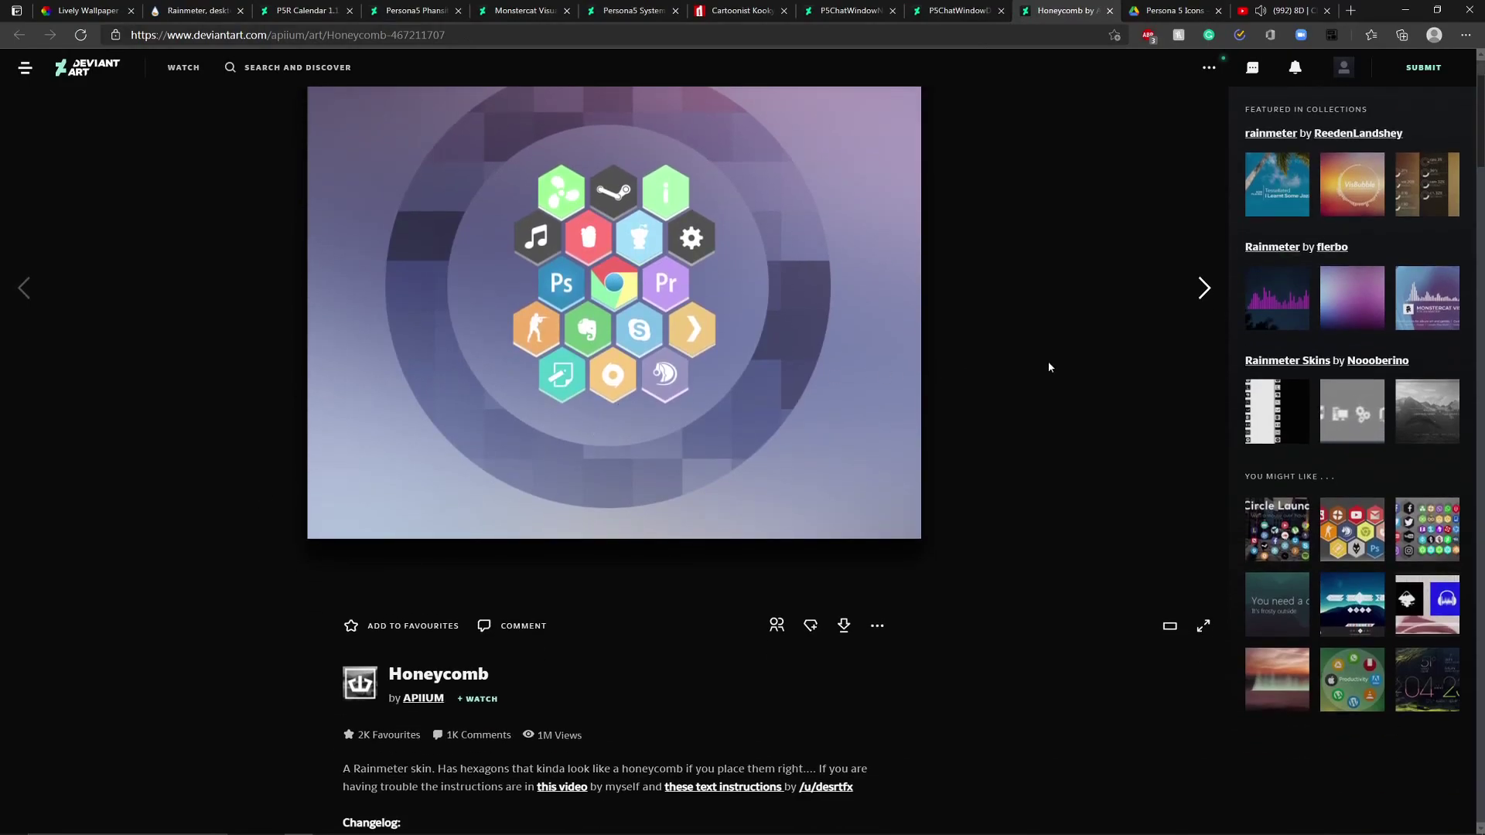
scroll(1049, 367, up, 2)
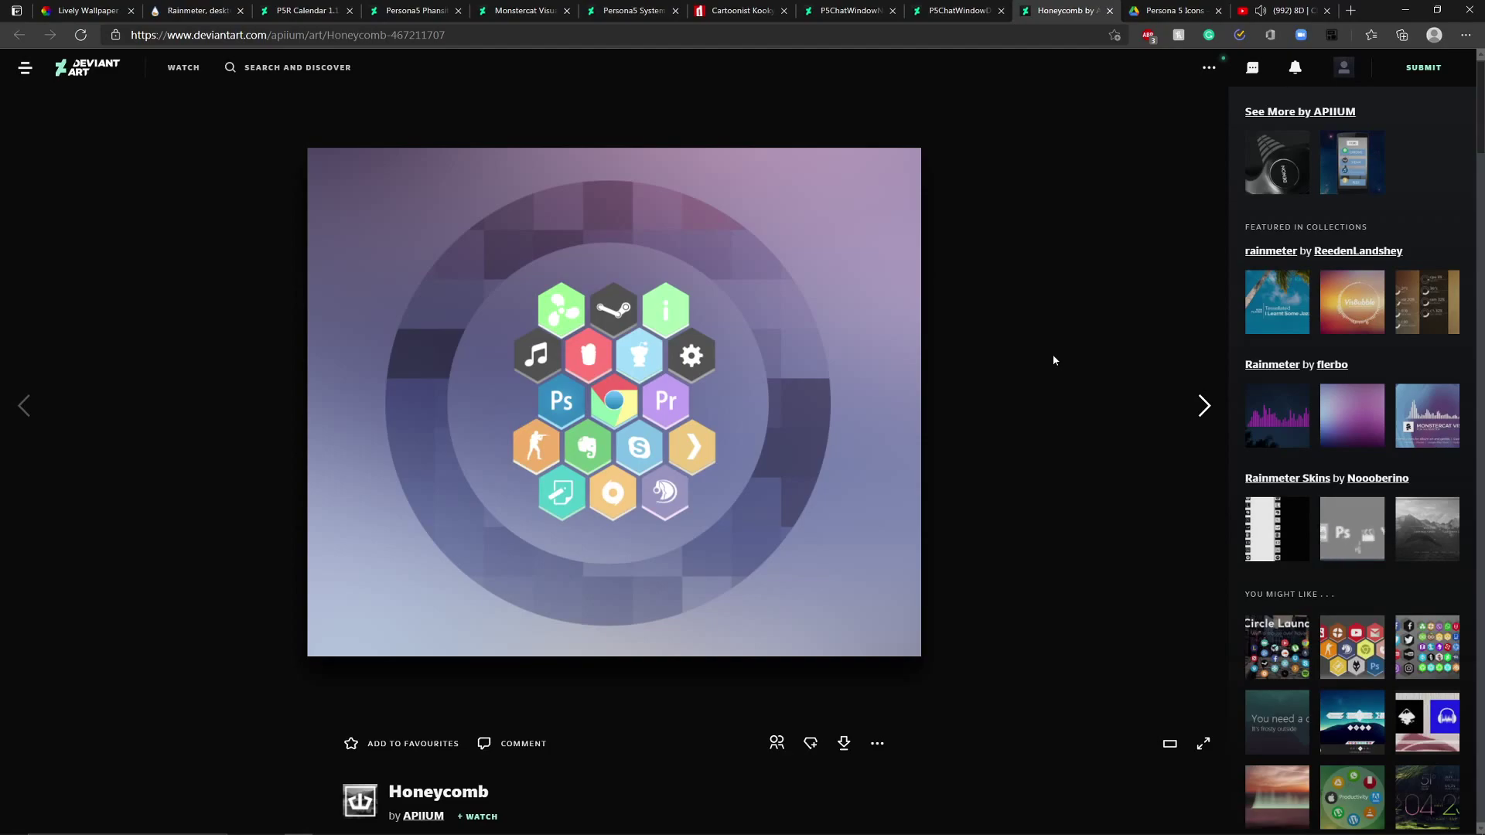
click(1169, 11)
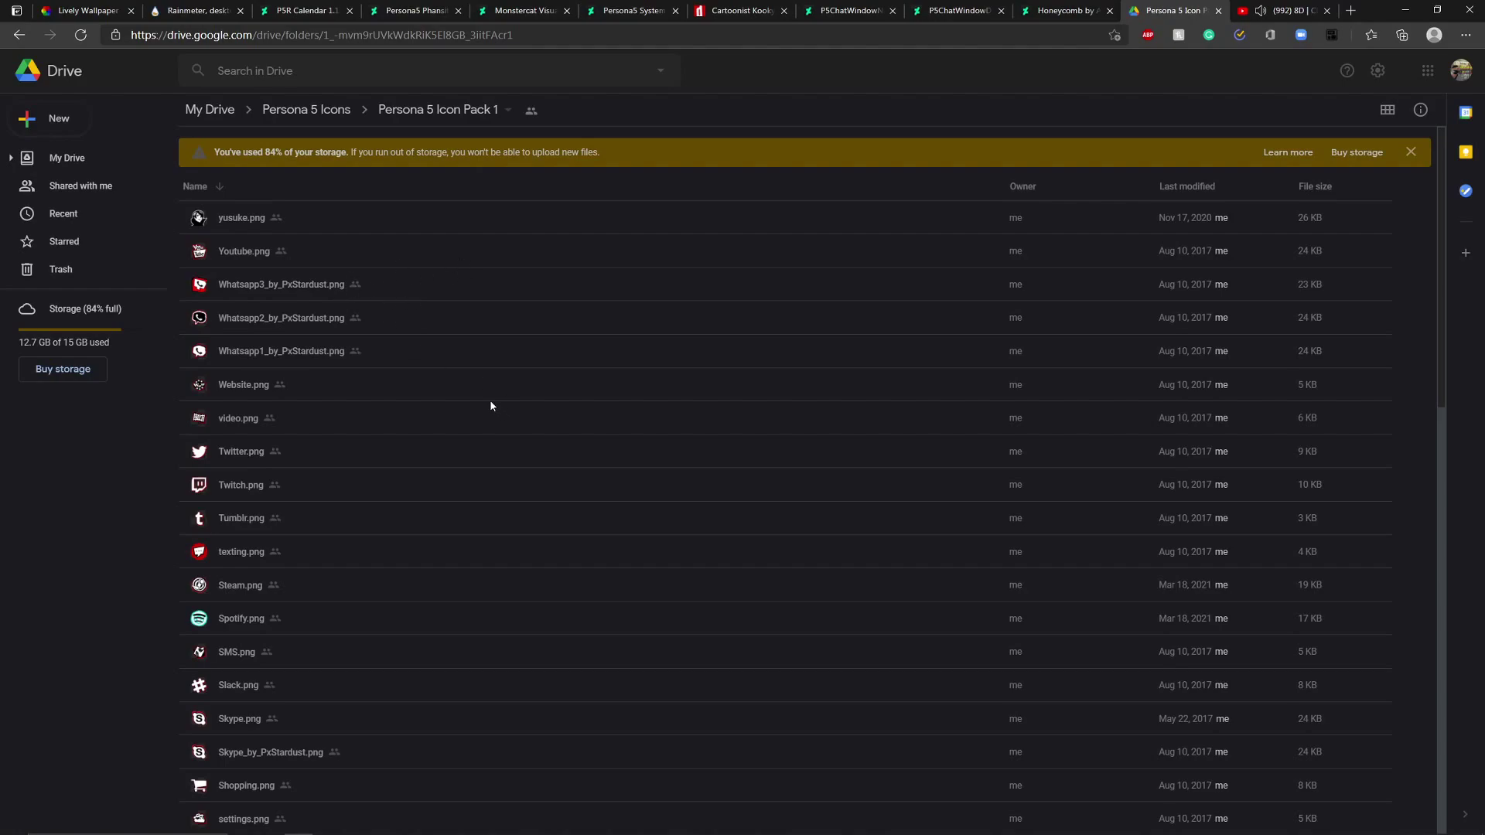
- Peek into Persona 5 Icon Pack 2, then return to the Persona 5 Icons folder
click(335, 114)
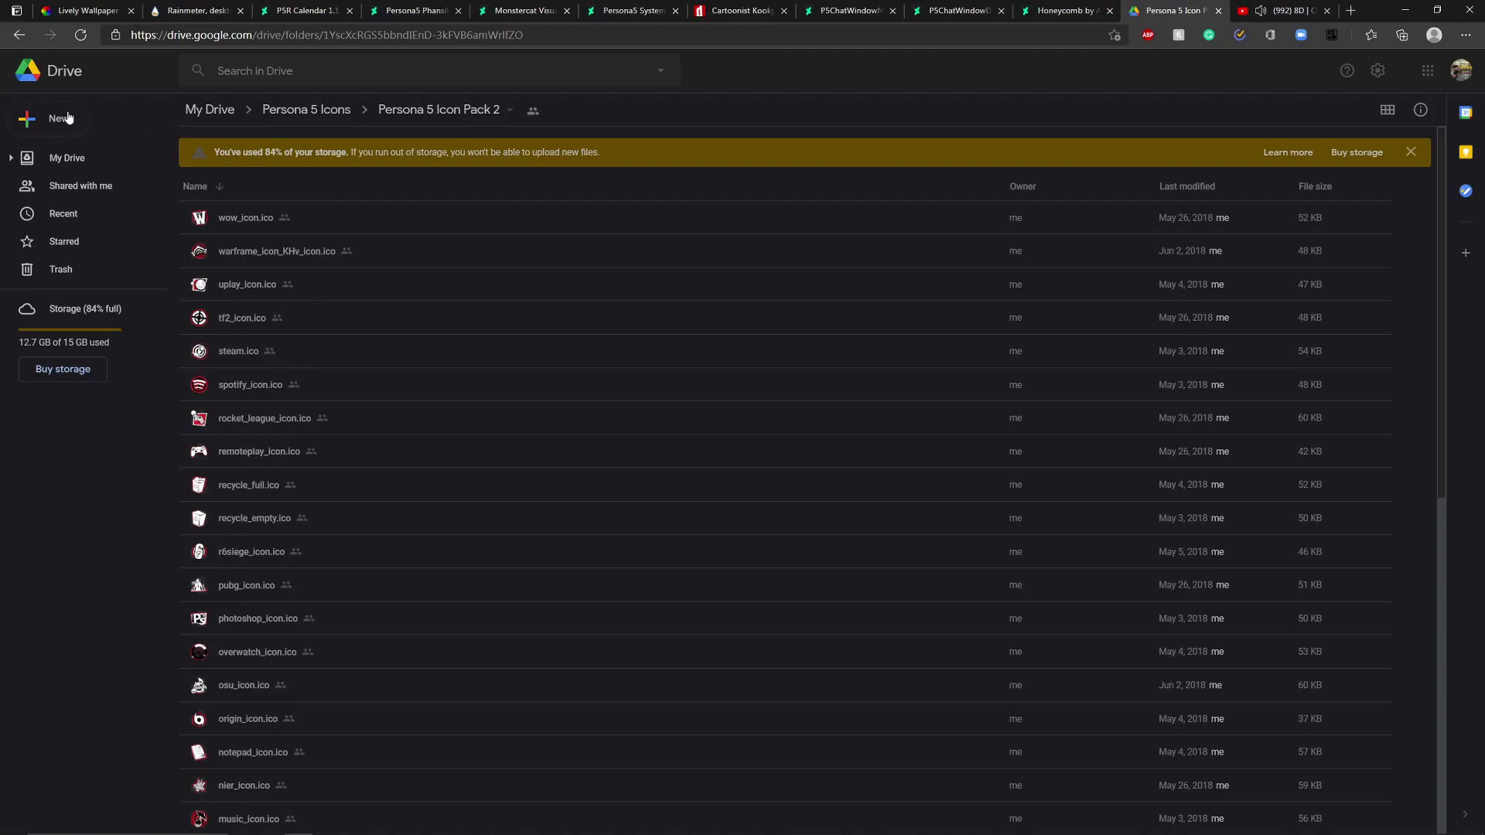
click(20, 36)
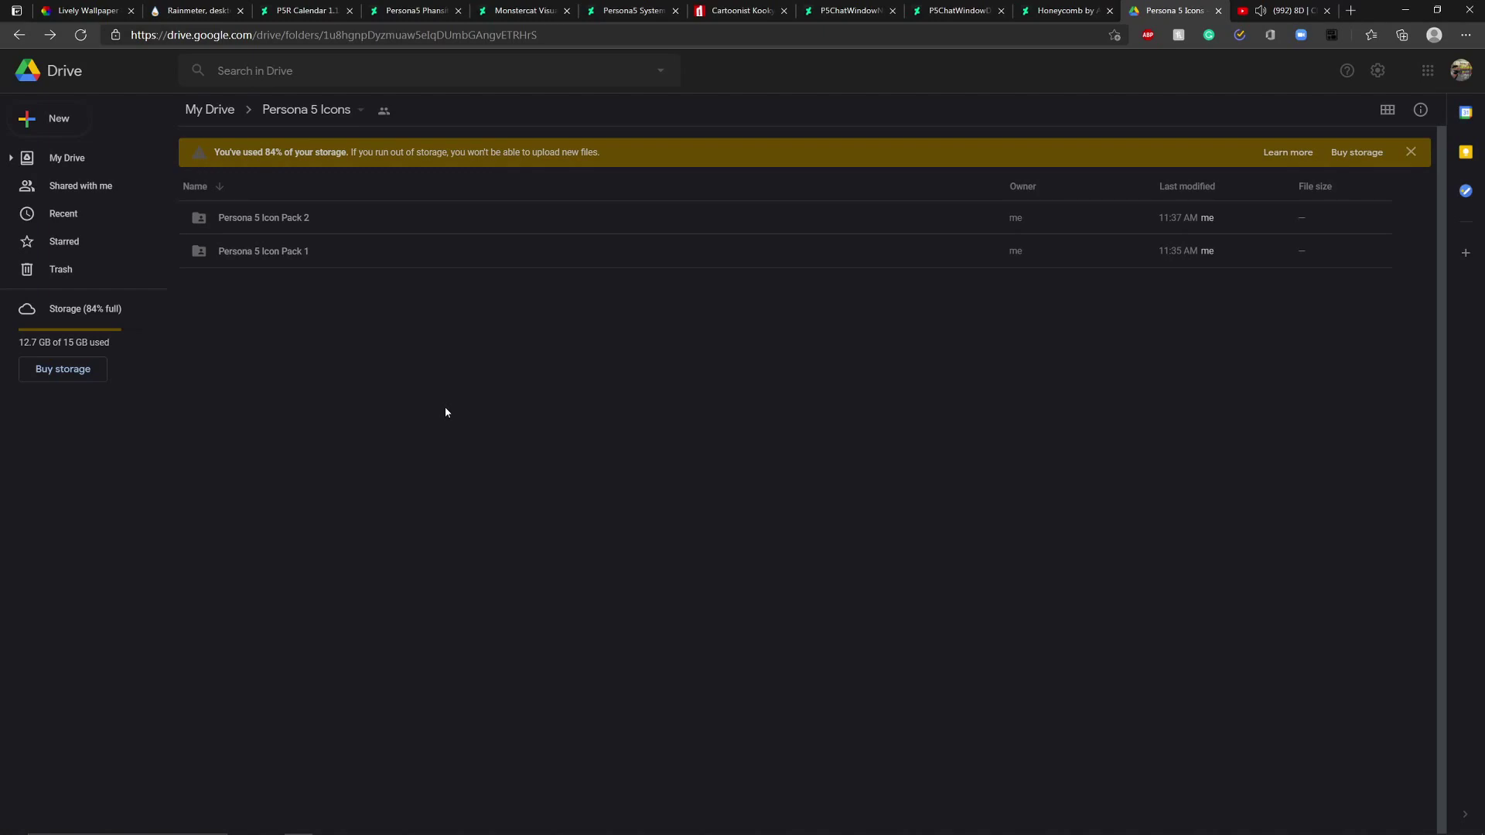
- Minimize the browser, open Manage Rainmeter with VolumeControl collapsed, and show the My Favorite folder
click(85, 11)
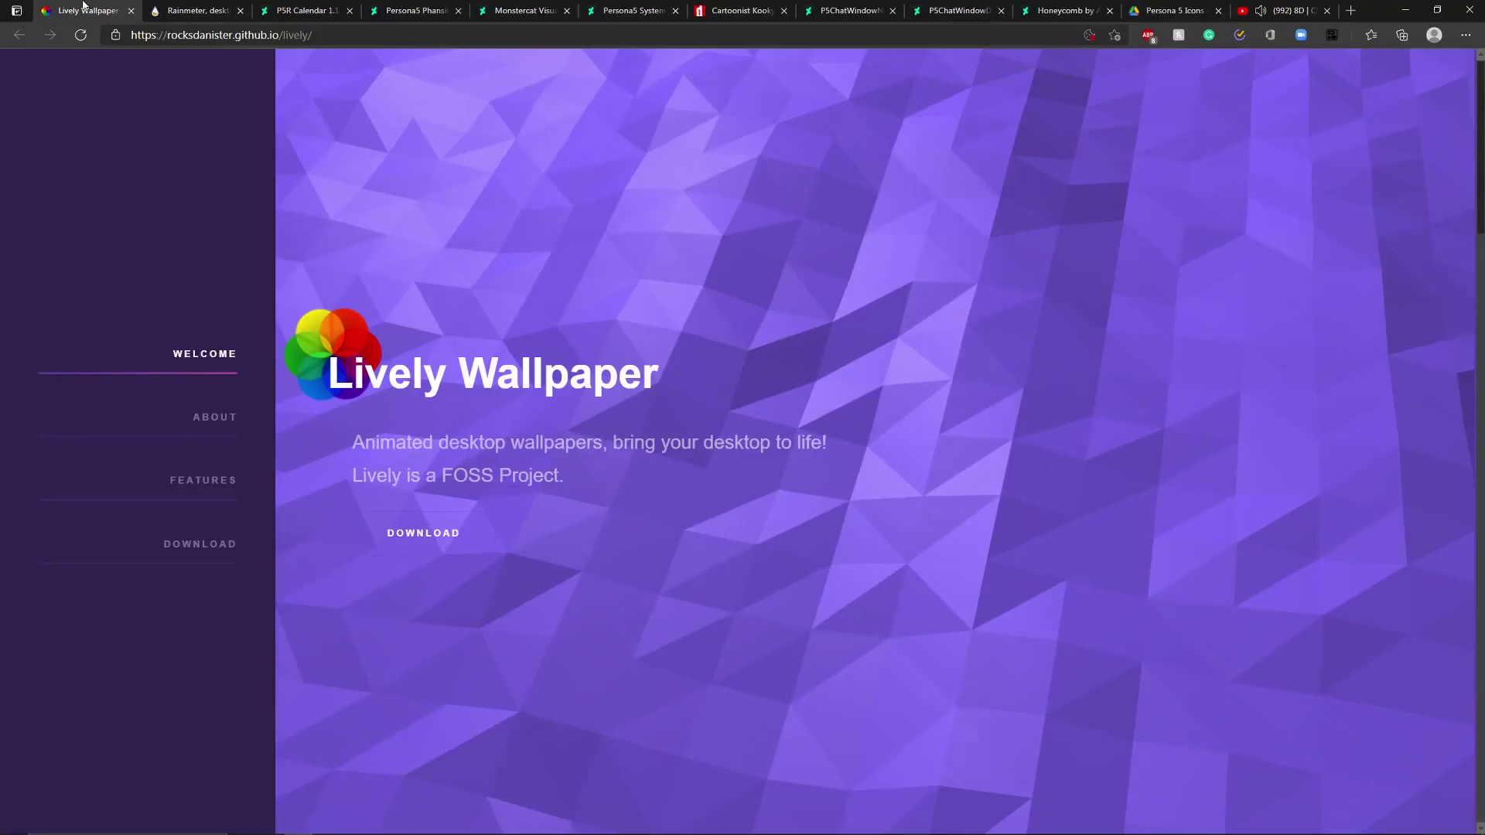
click(1406, 10)
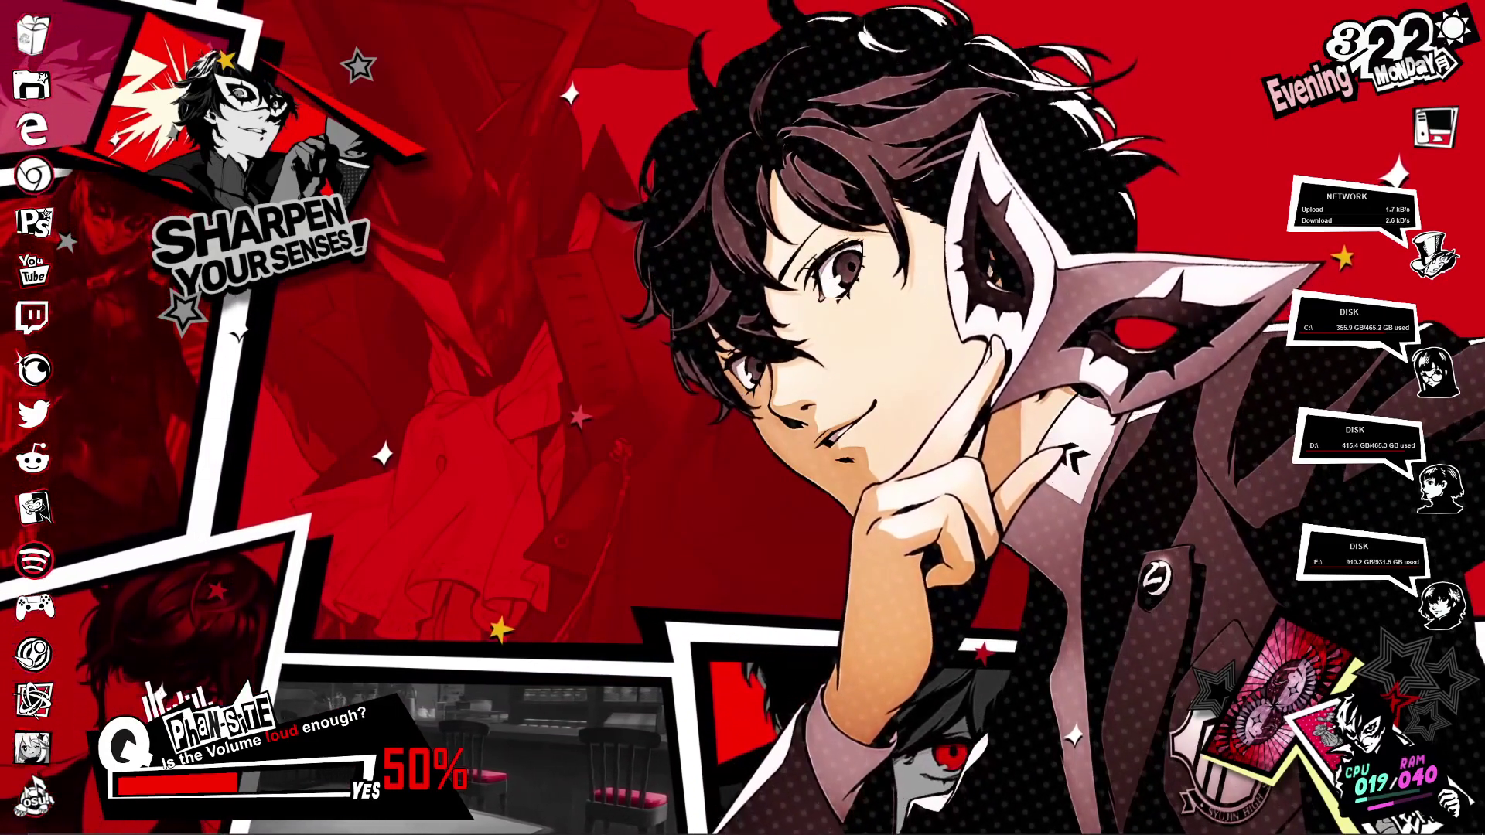
click(612, 825)
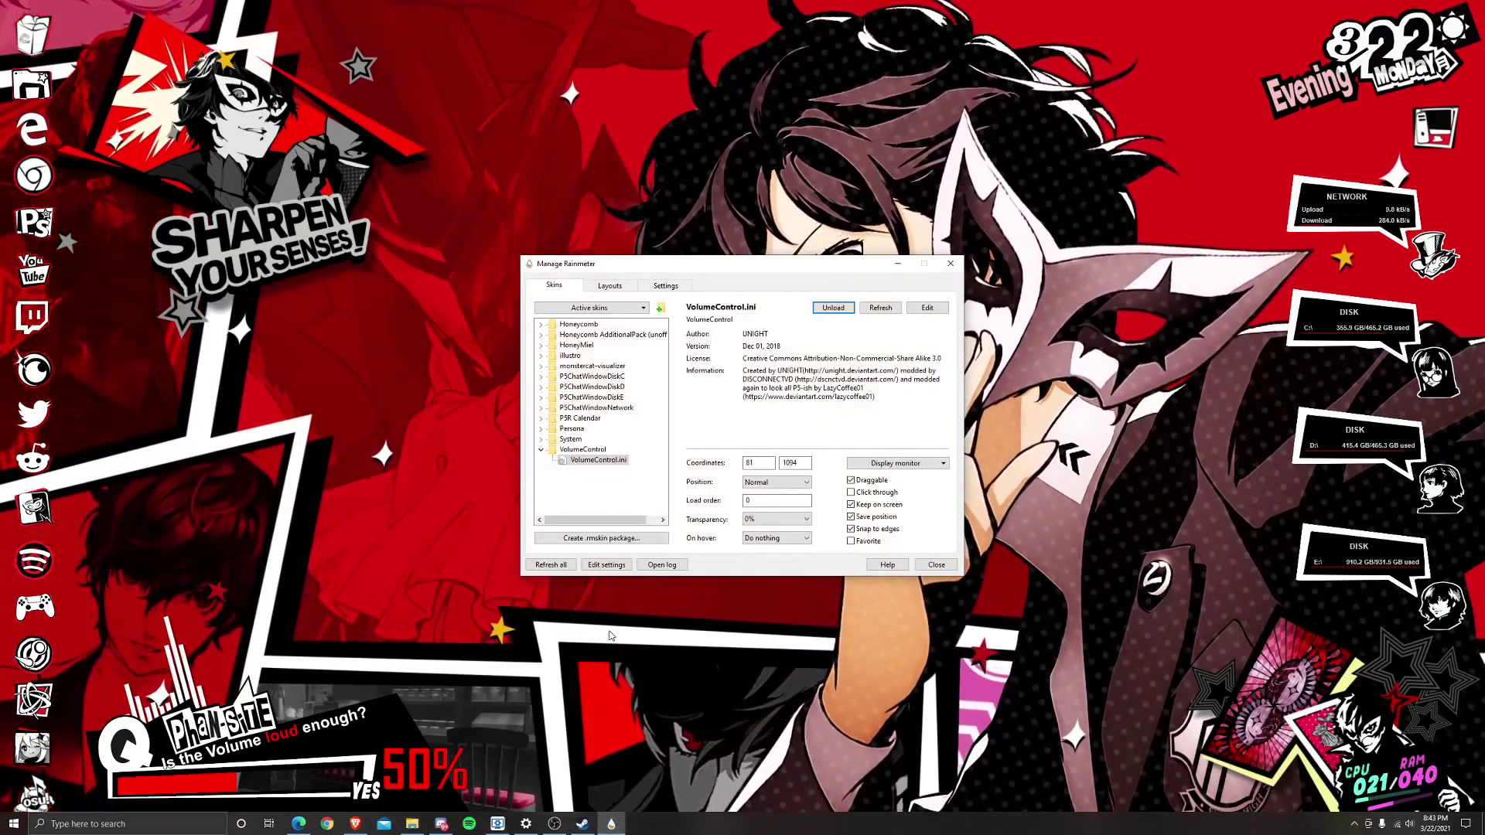
click(542, 451)
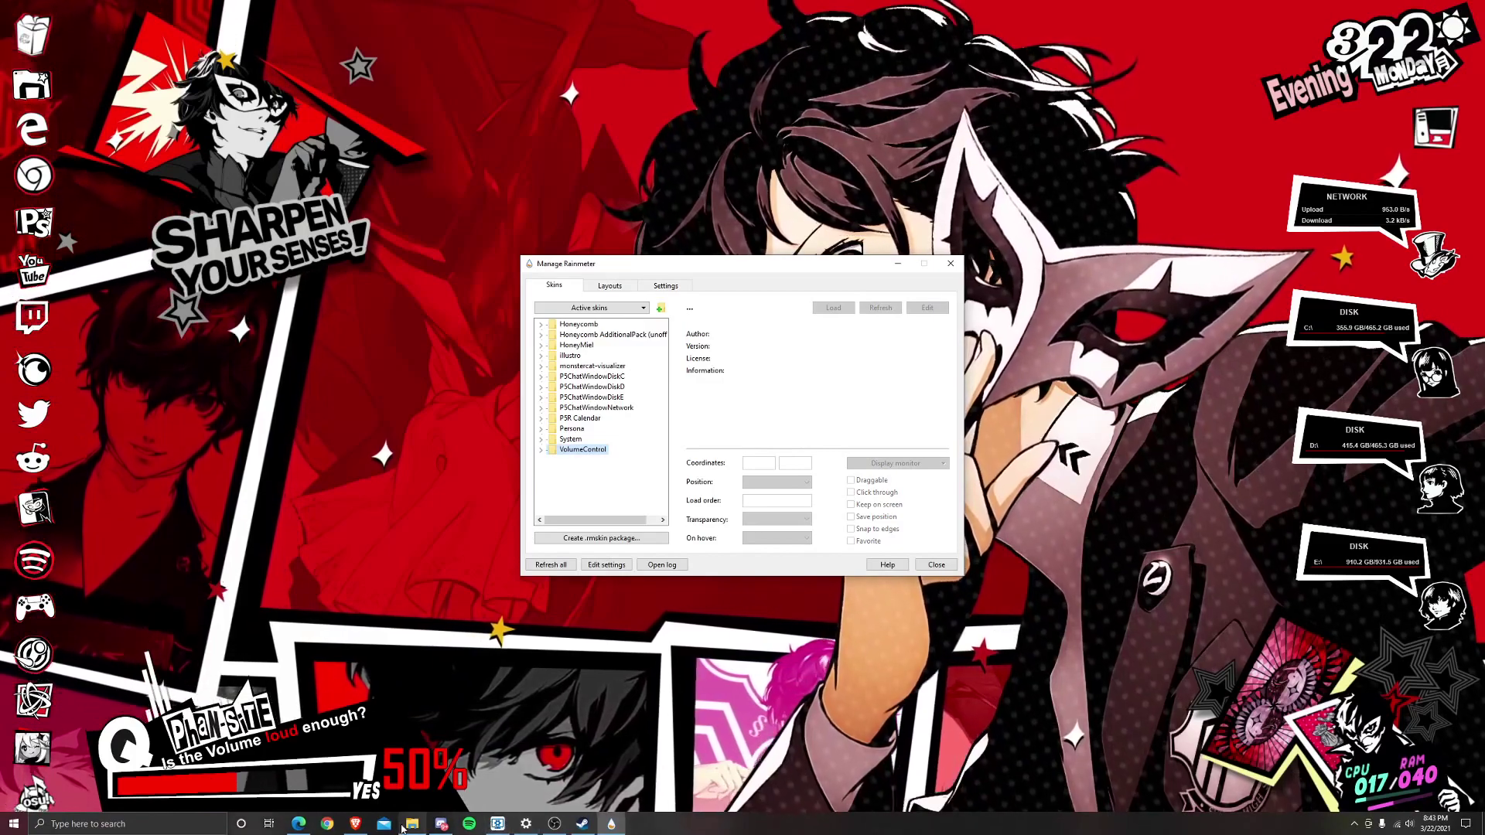
click(412, 824)
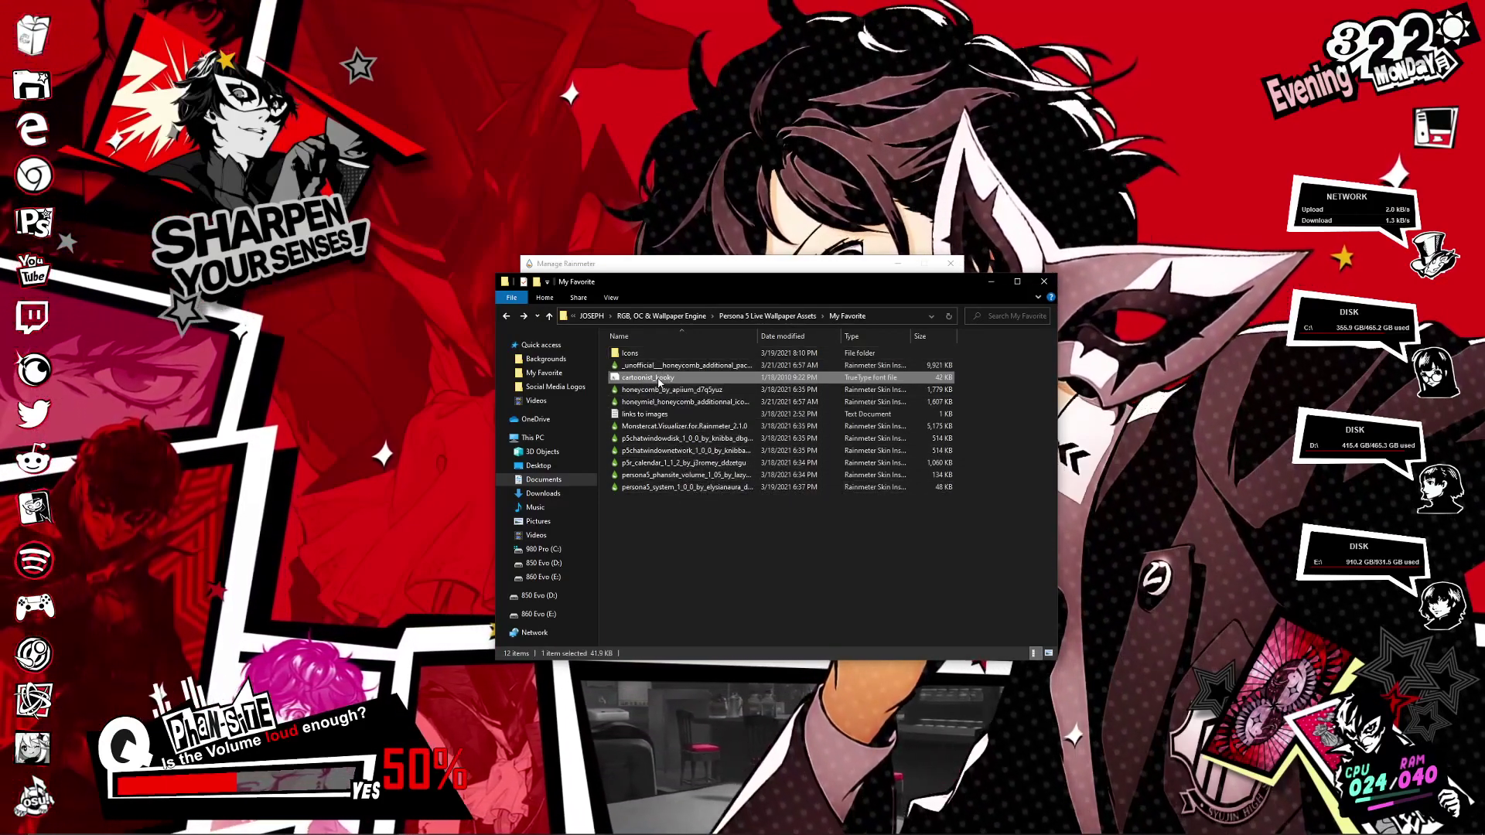
- Dismiss the cartoonist_kooky options and persona5_system installer, then open the Icons folder
right_click(659, 378)
click(636, 511)
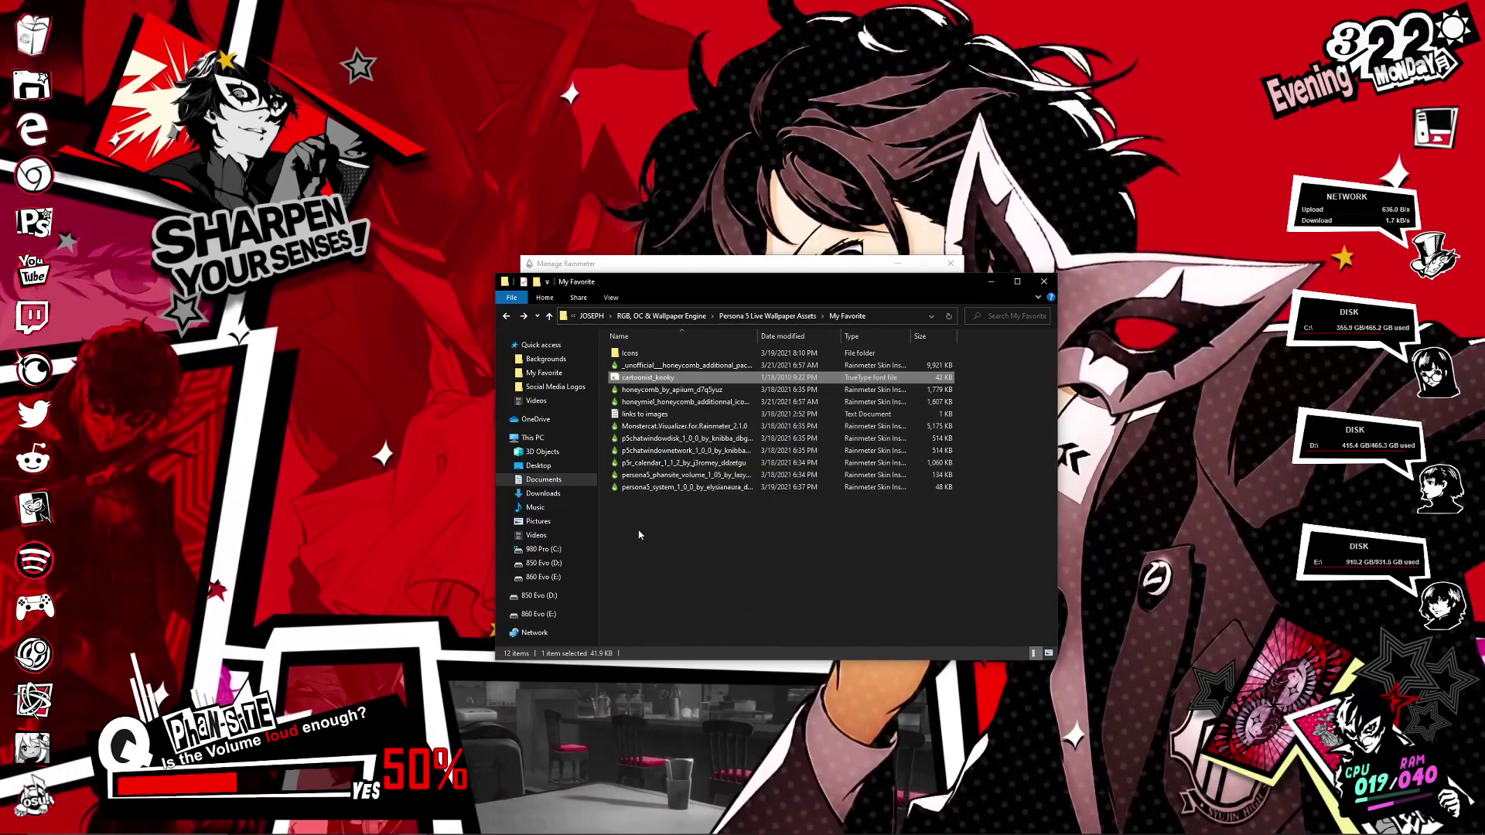
click(673, 489)
double_click(673, 489)
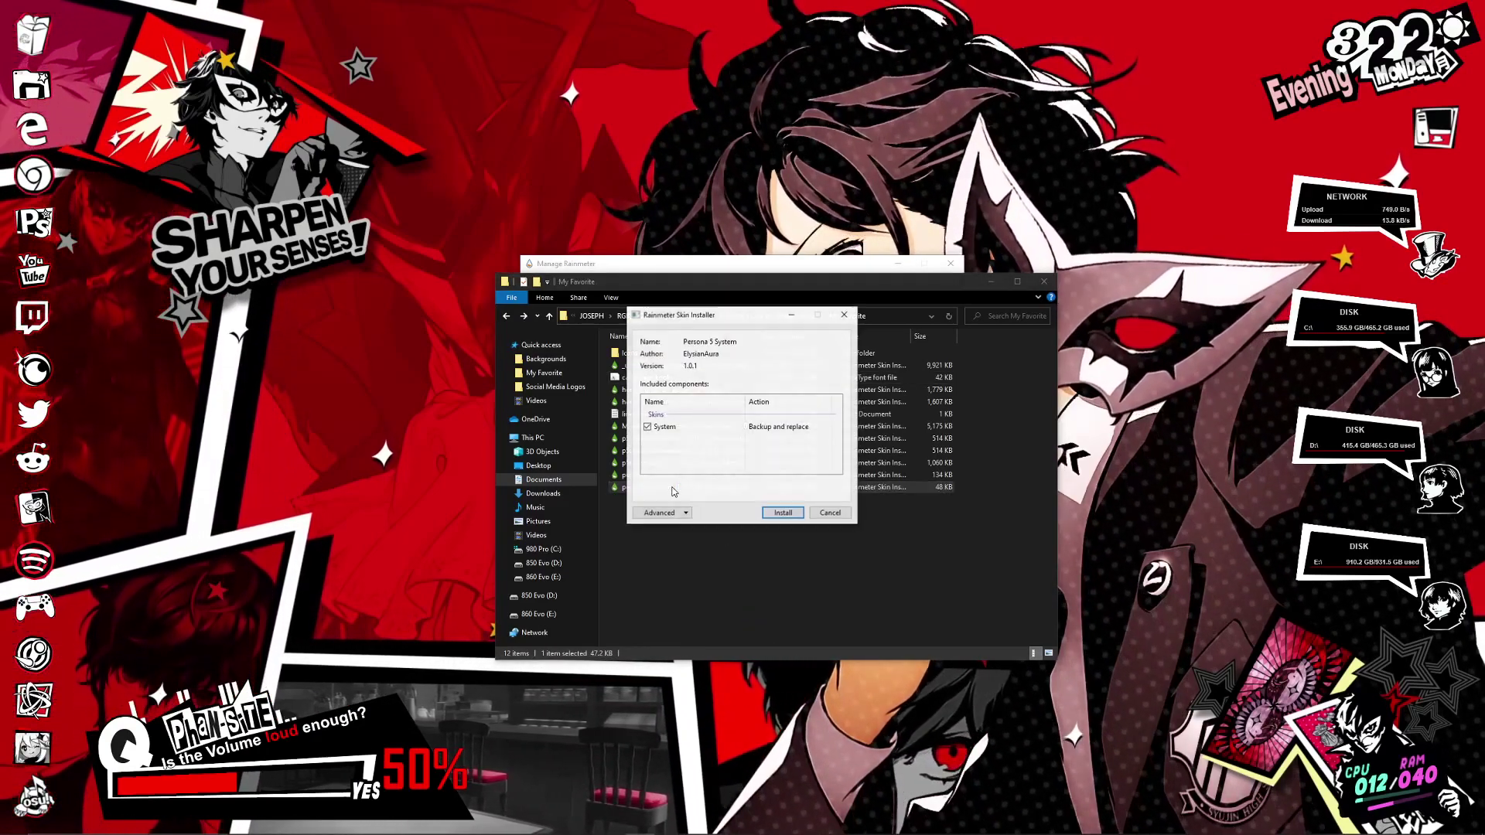
click(829, 514)
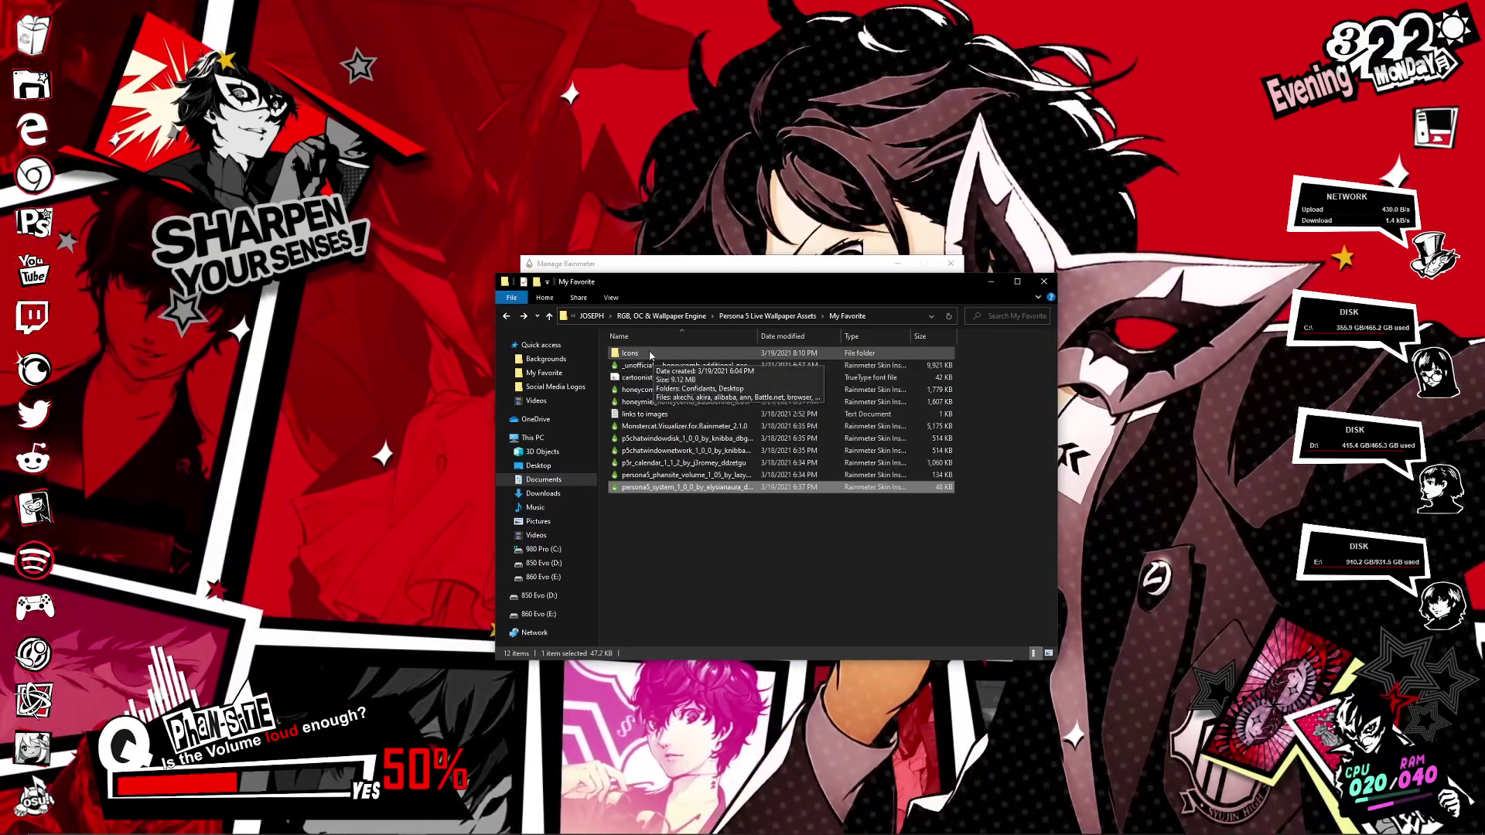
double_click(651, 354)
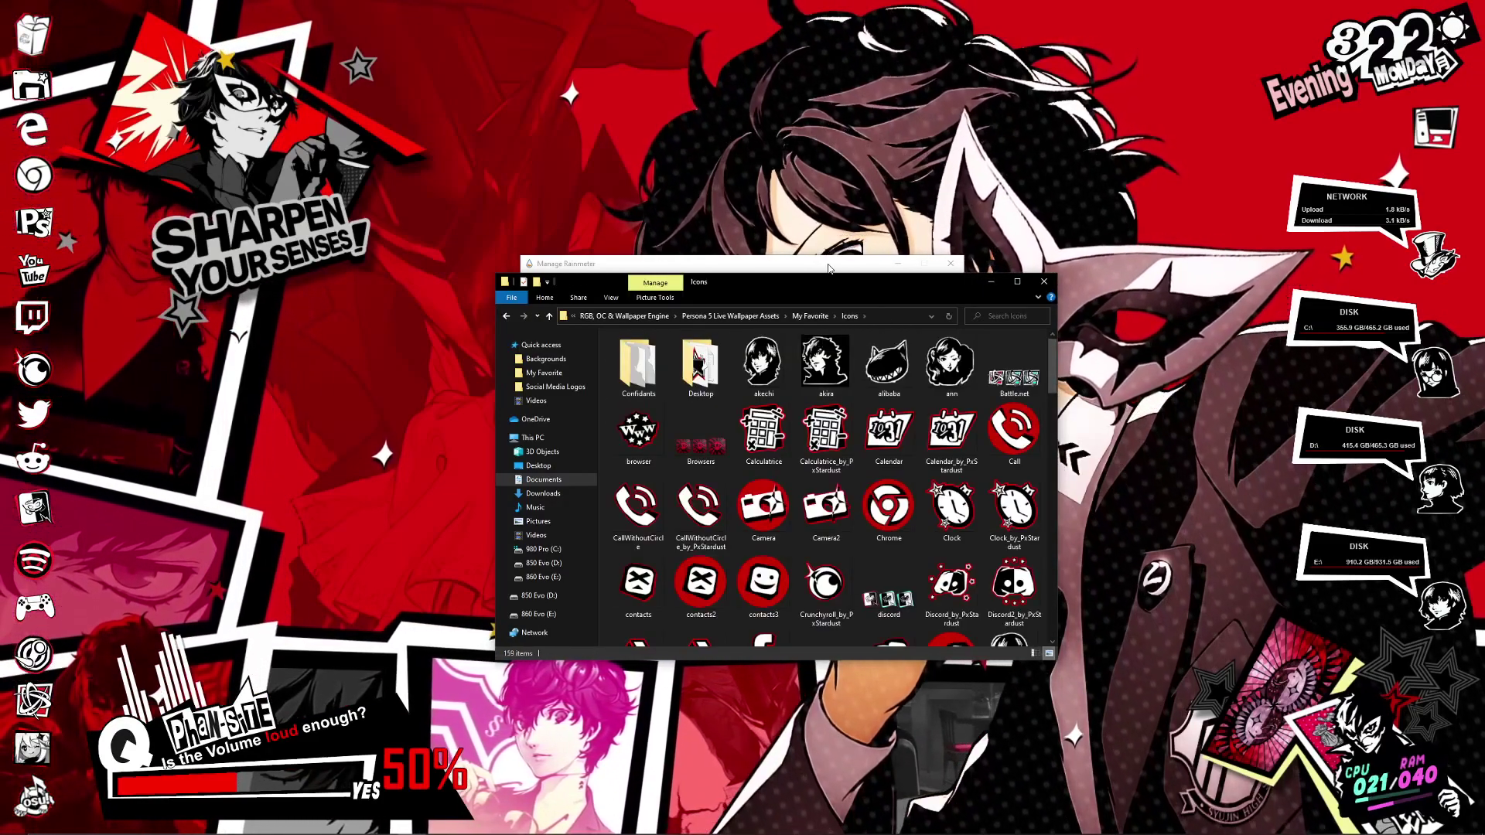
click(827, 268)
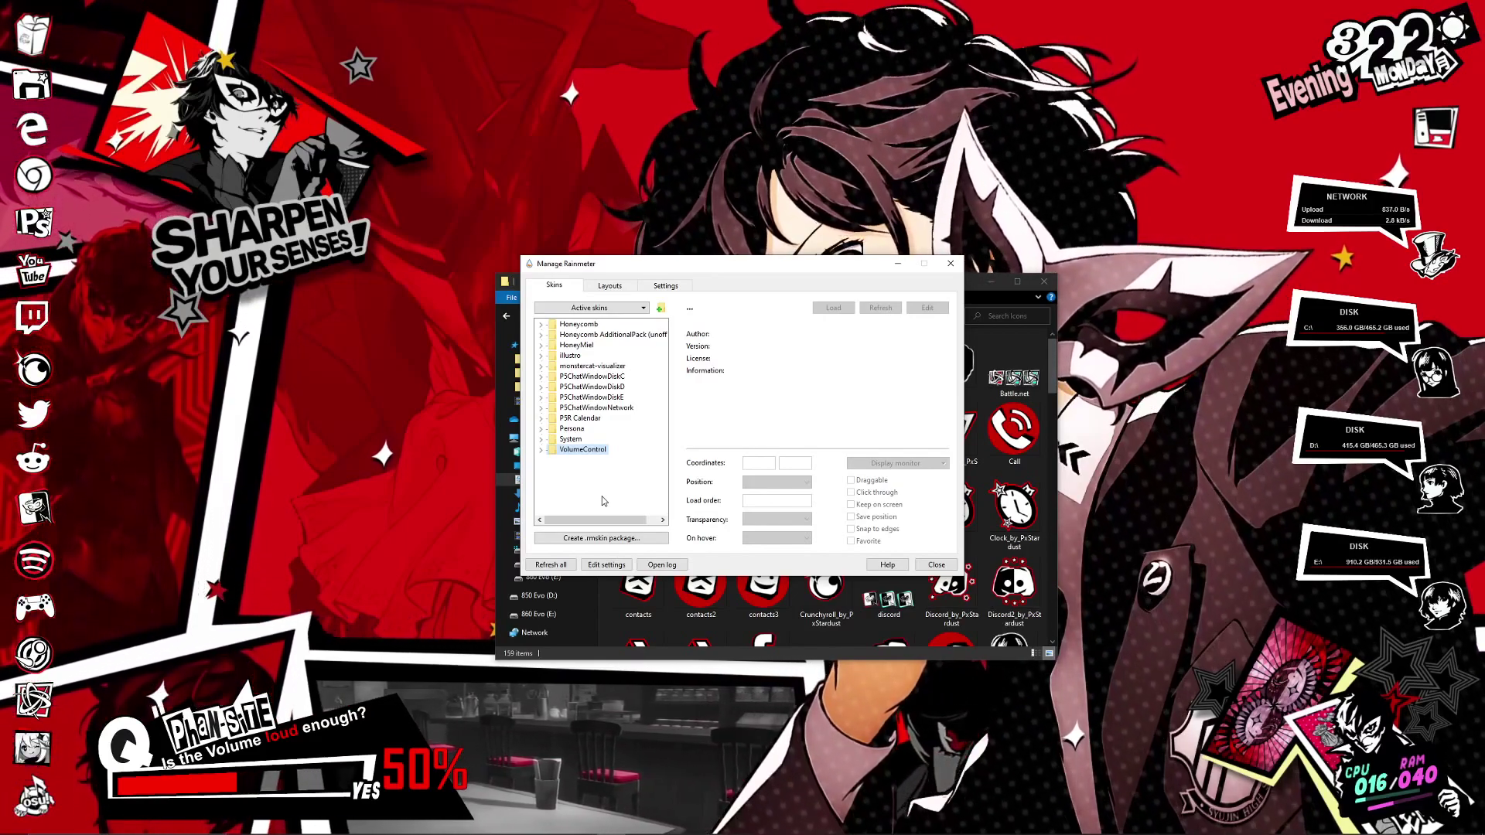
double_click(576, 450)
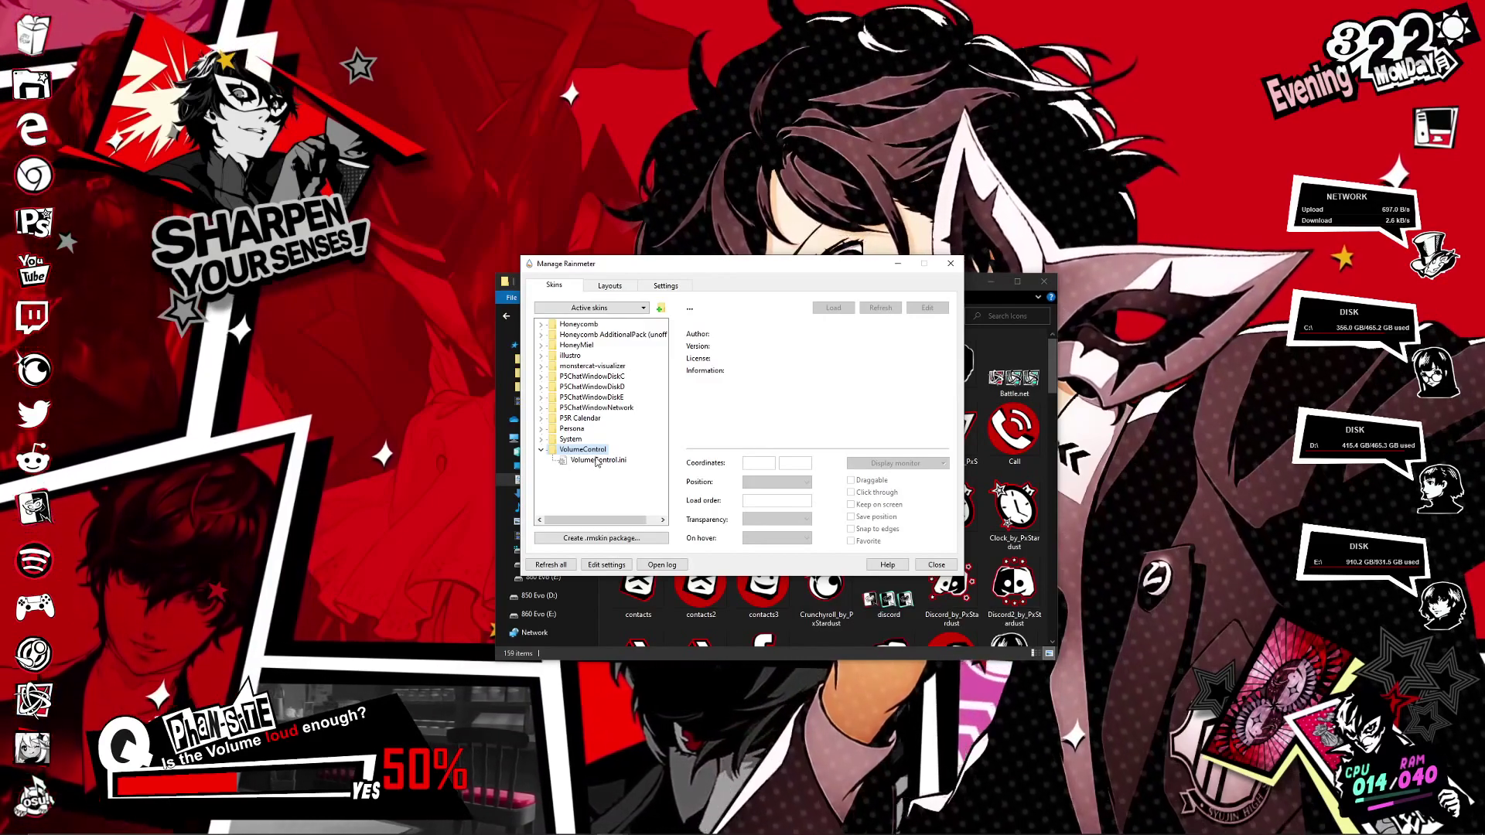
click(596, 461)
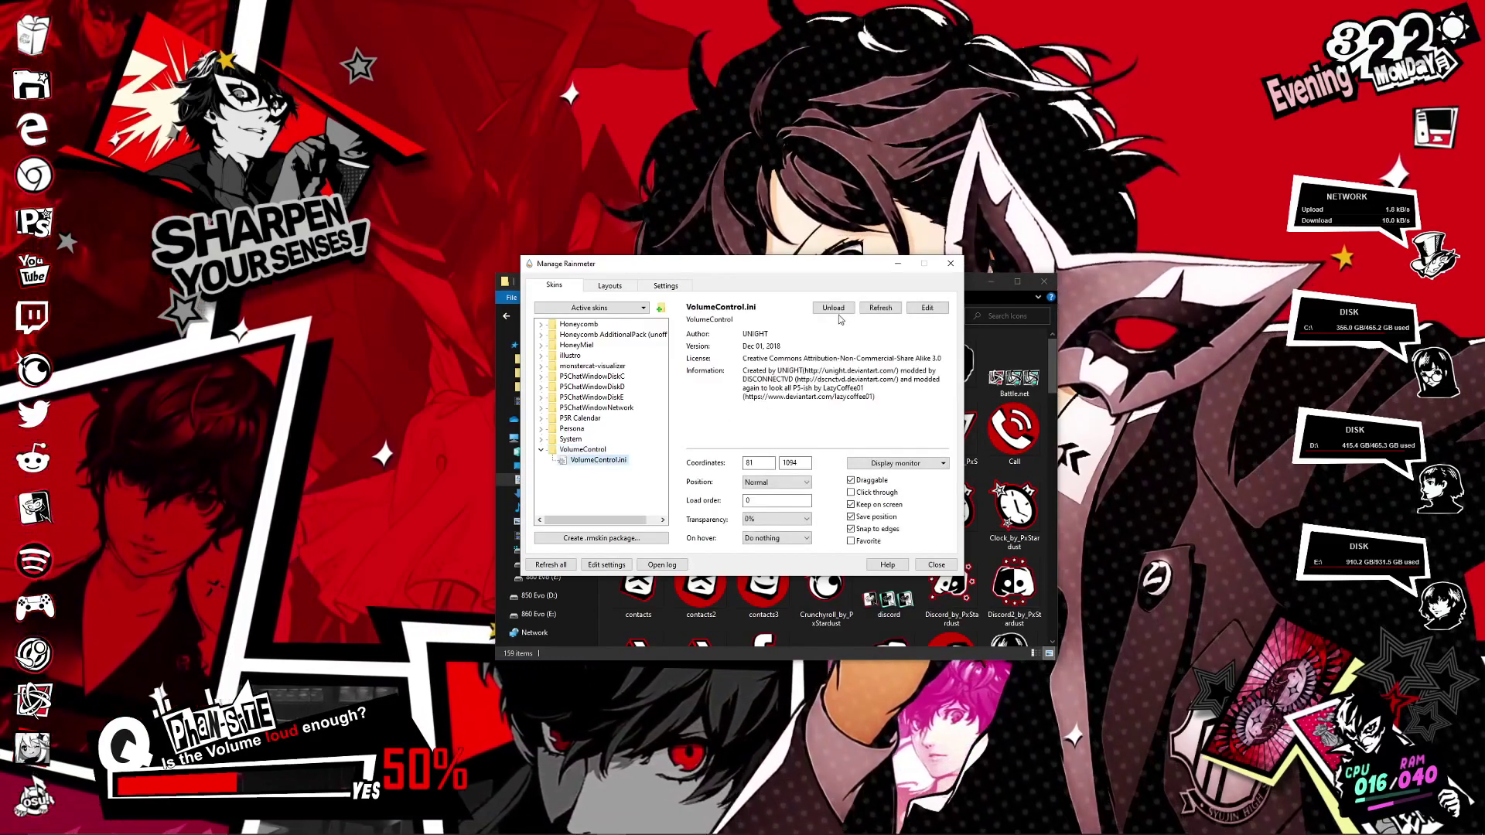
click(835, 308)
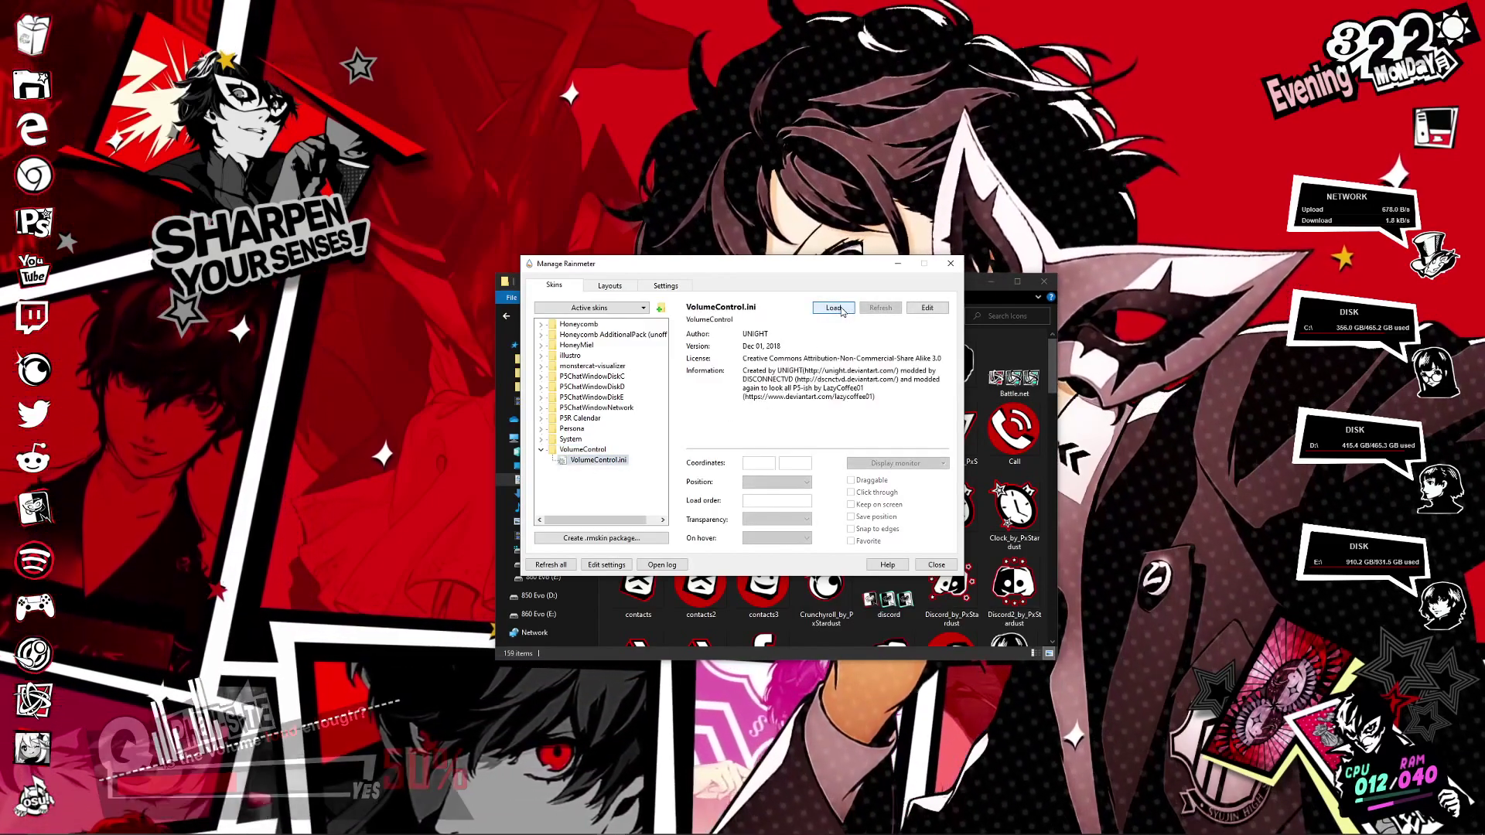
click(834, 309)
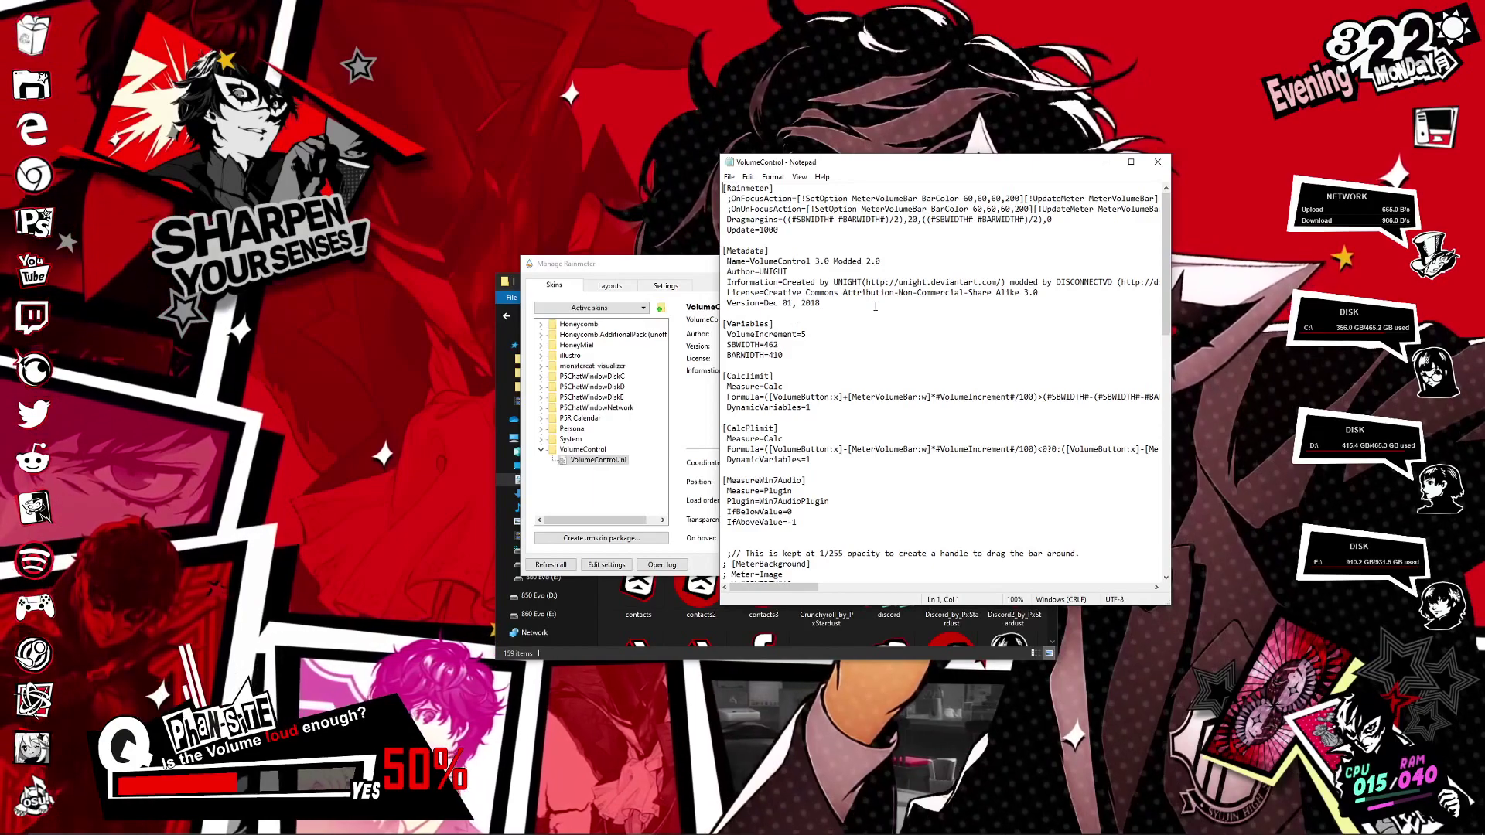
click(1158, 164)
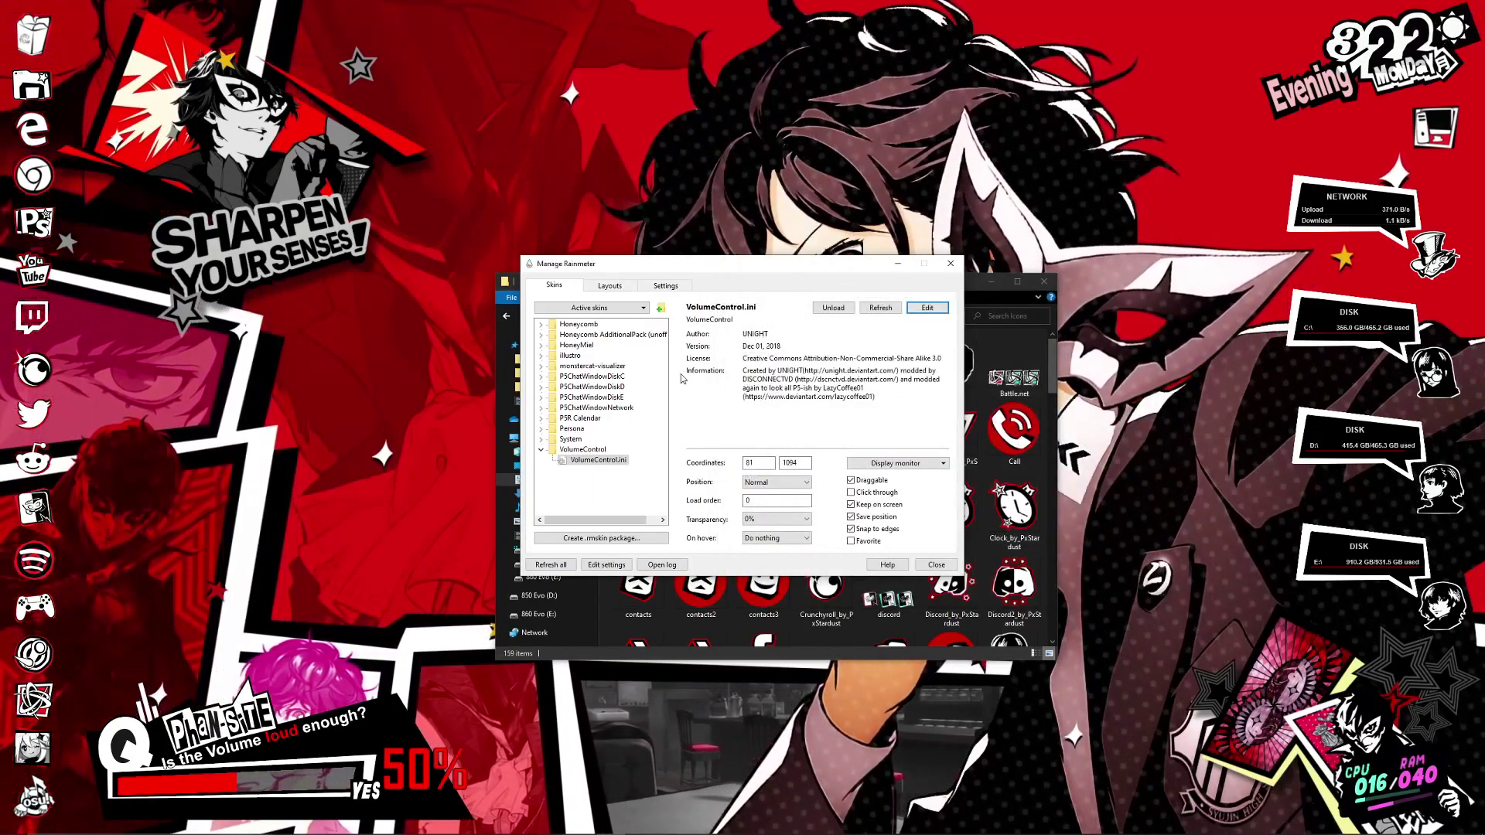
click(543, 452)
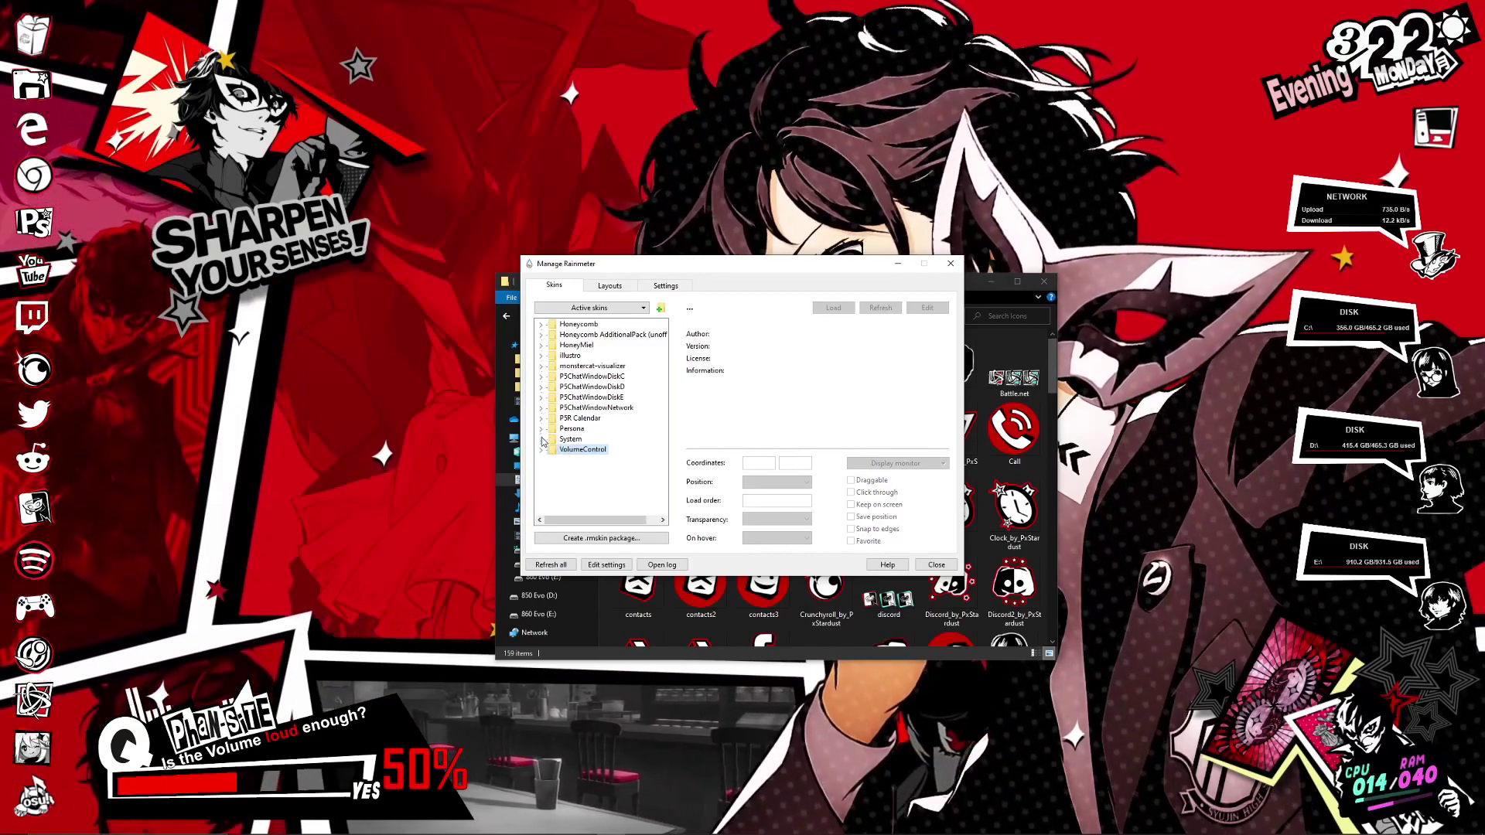
- Browse the System and P5R Calendar folders in the Skins tree, ending on P5 TimeName.ini
click(542, 438)
click(585, 449)
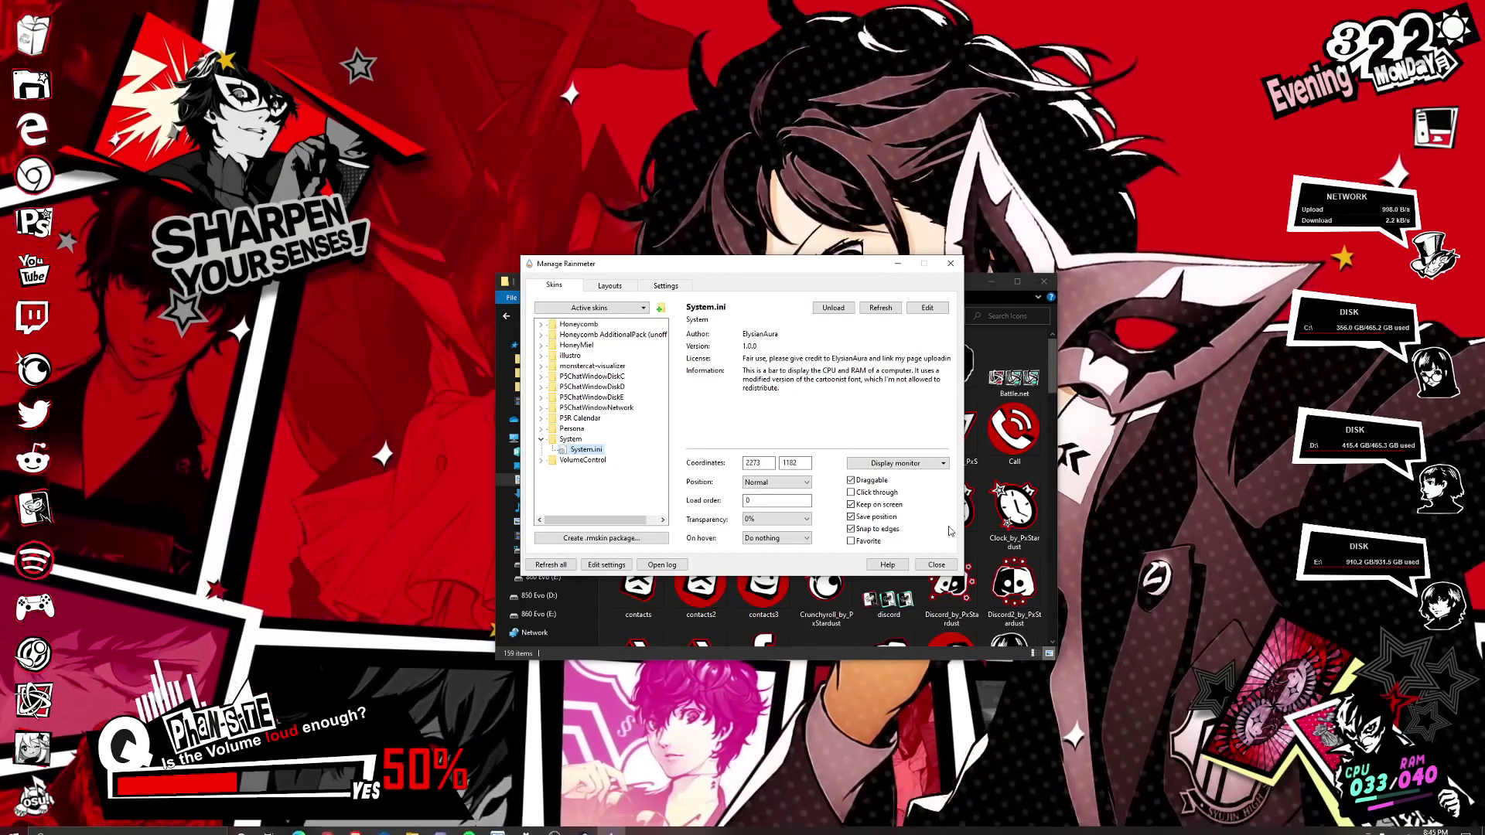
click(542, 440)
click(542, 419)
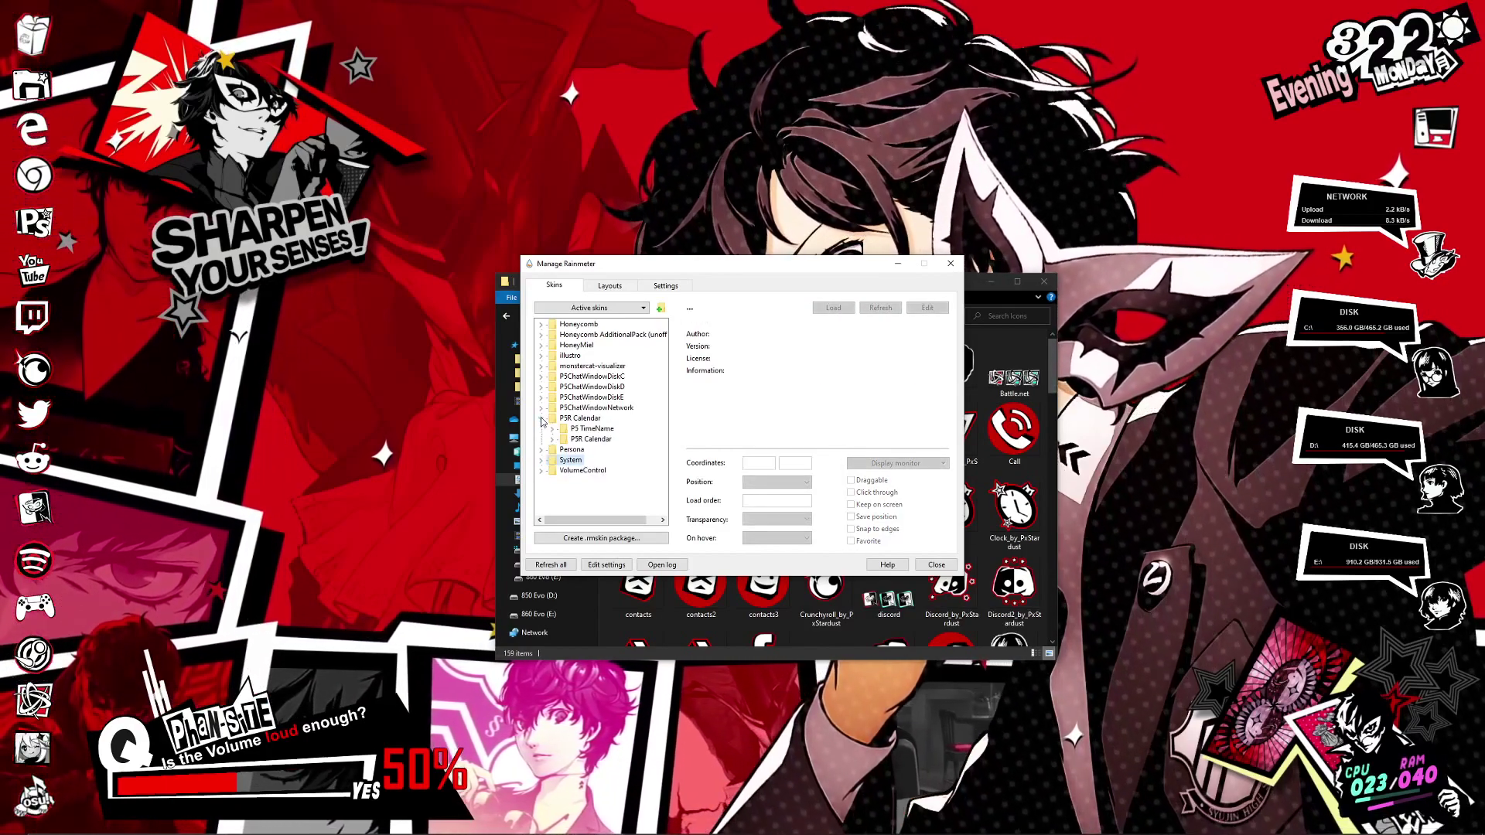
click(552, 429)
click(607, 439)
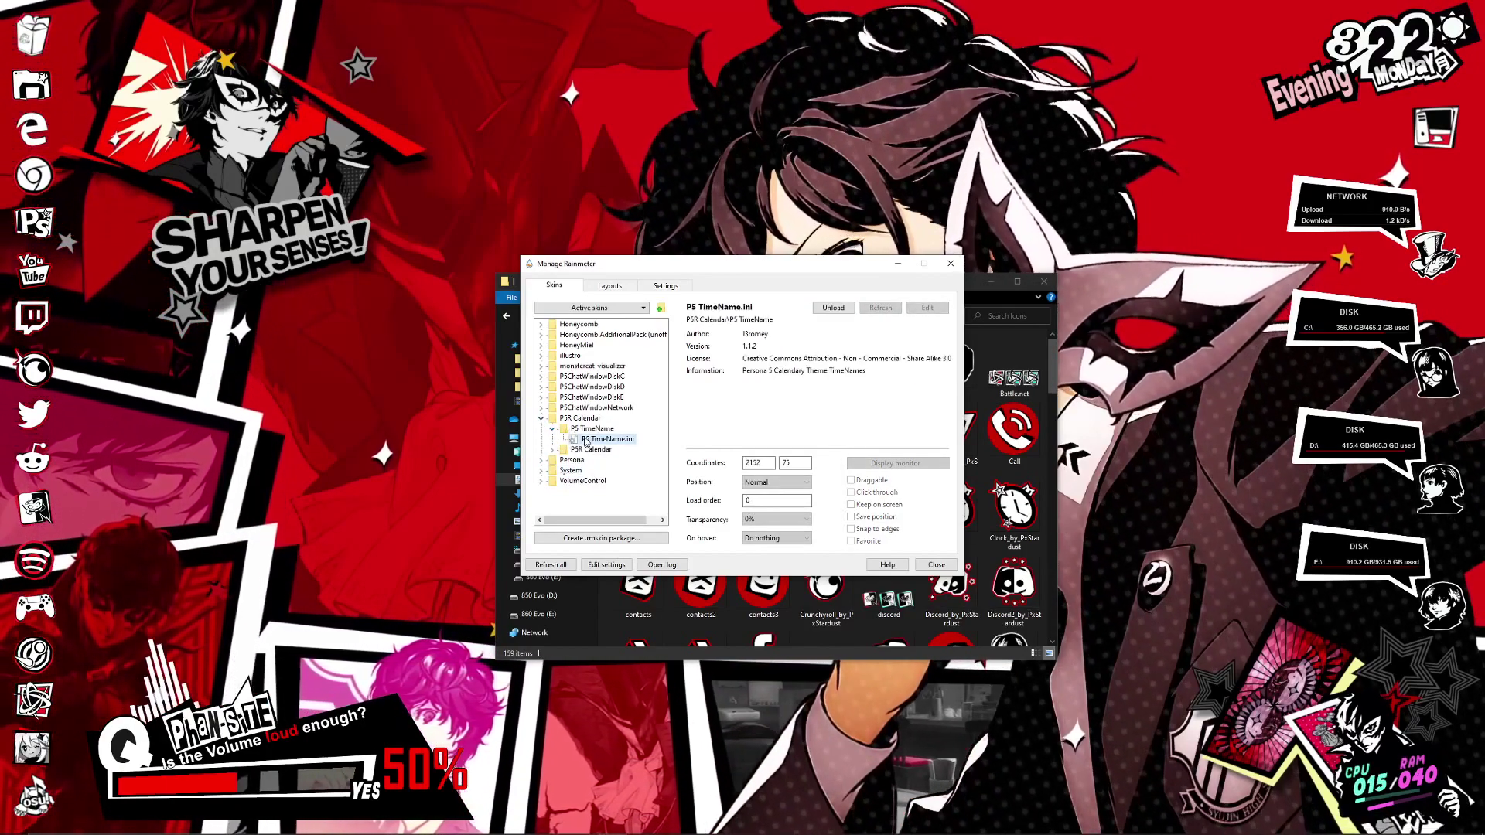
click(574, 450)
click(553, 450)
click(582, 461)
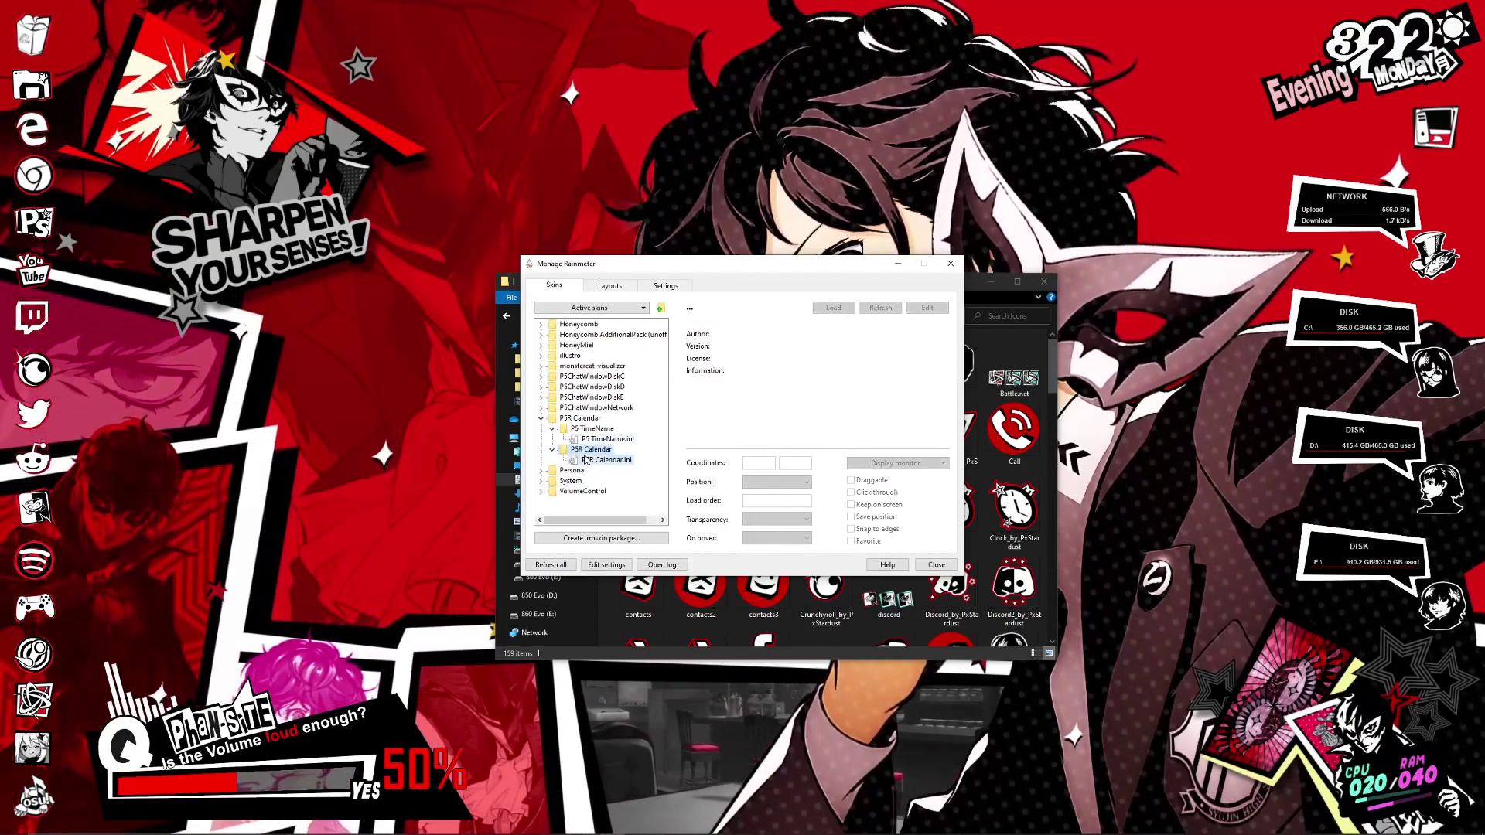
click(593, 440)
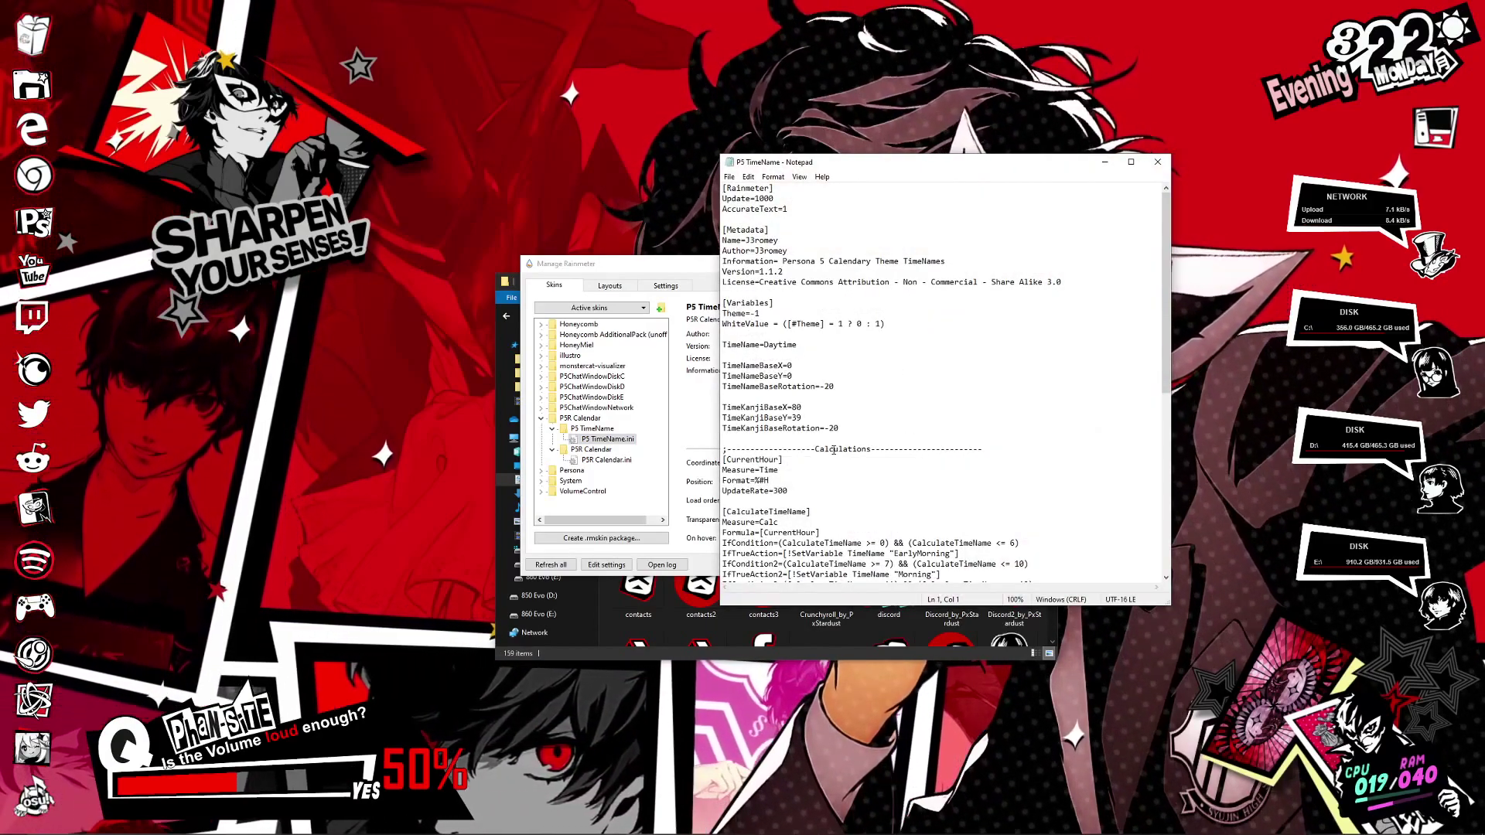
scroll(834, 450, down, 6)
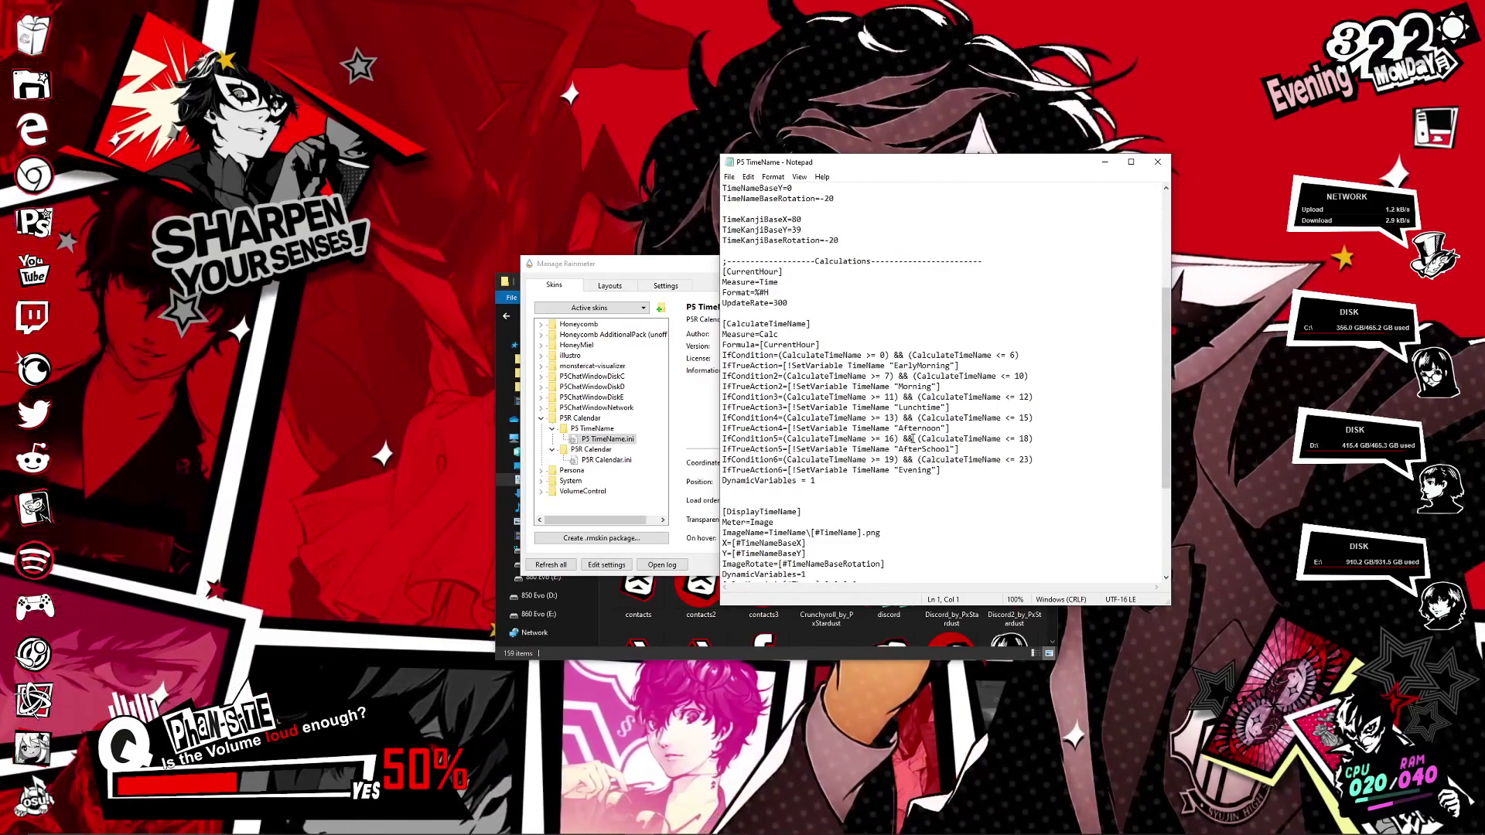
scroll(832, 445, down, 4)
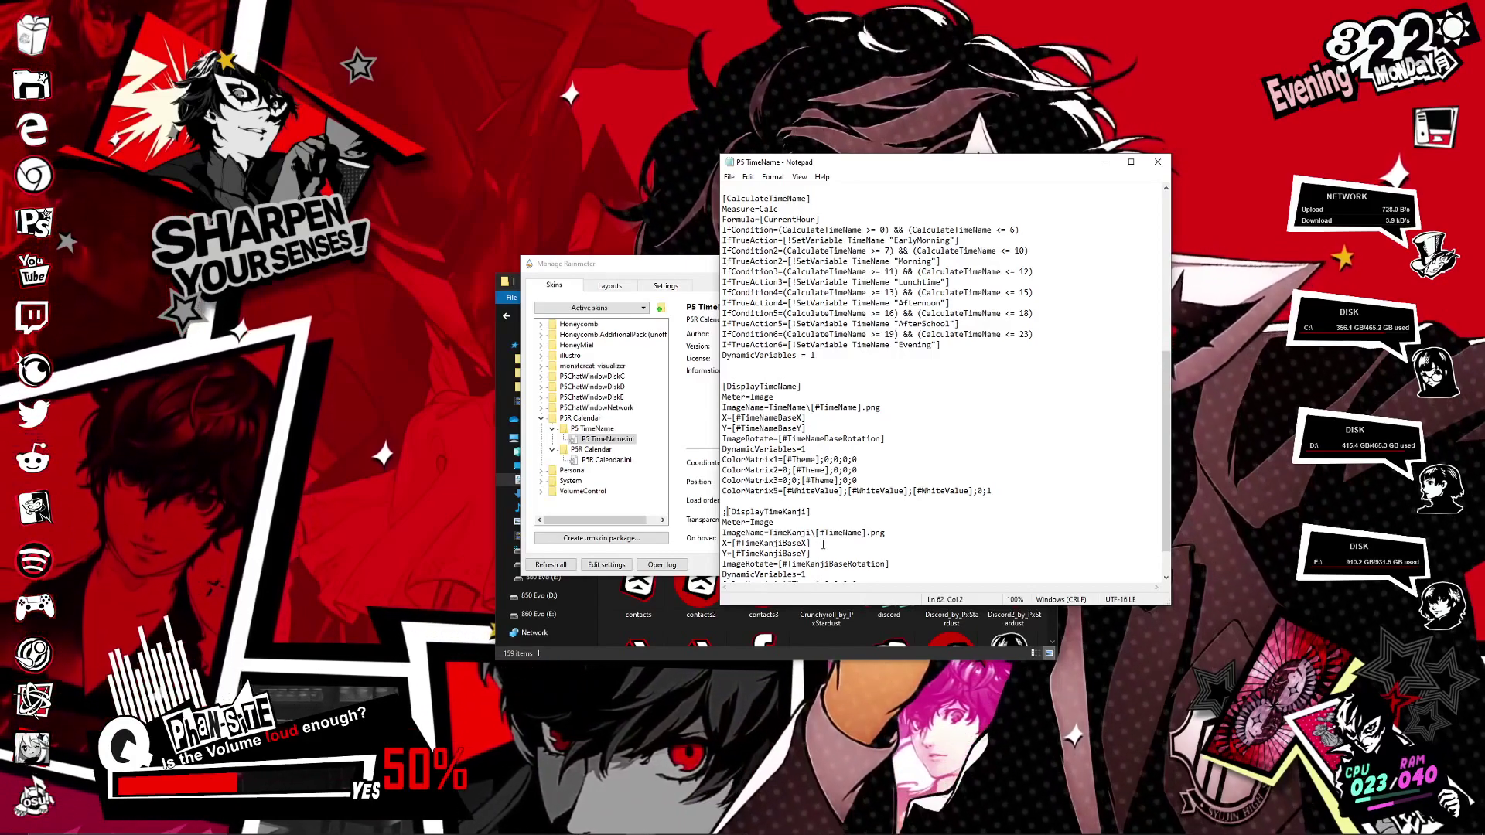
scroll(858, 503, up, 4)
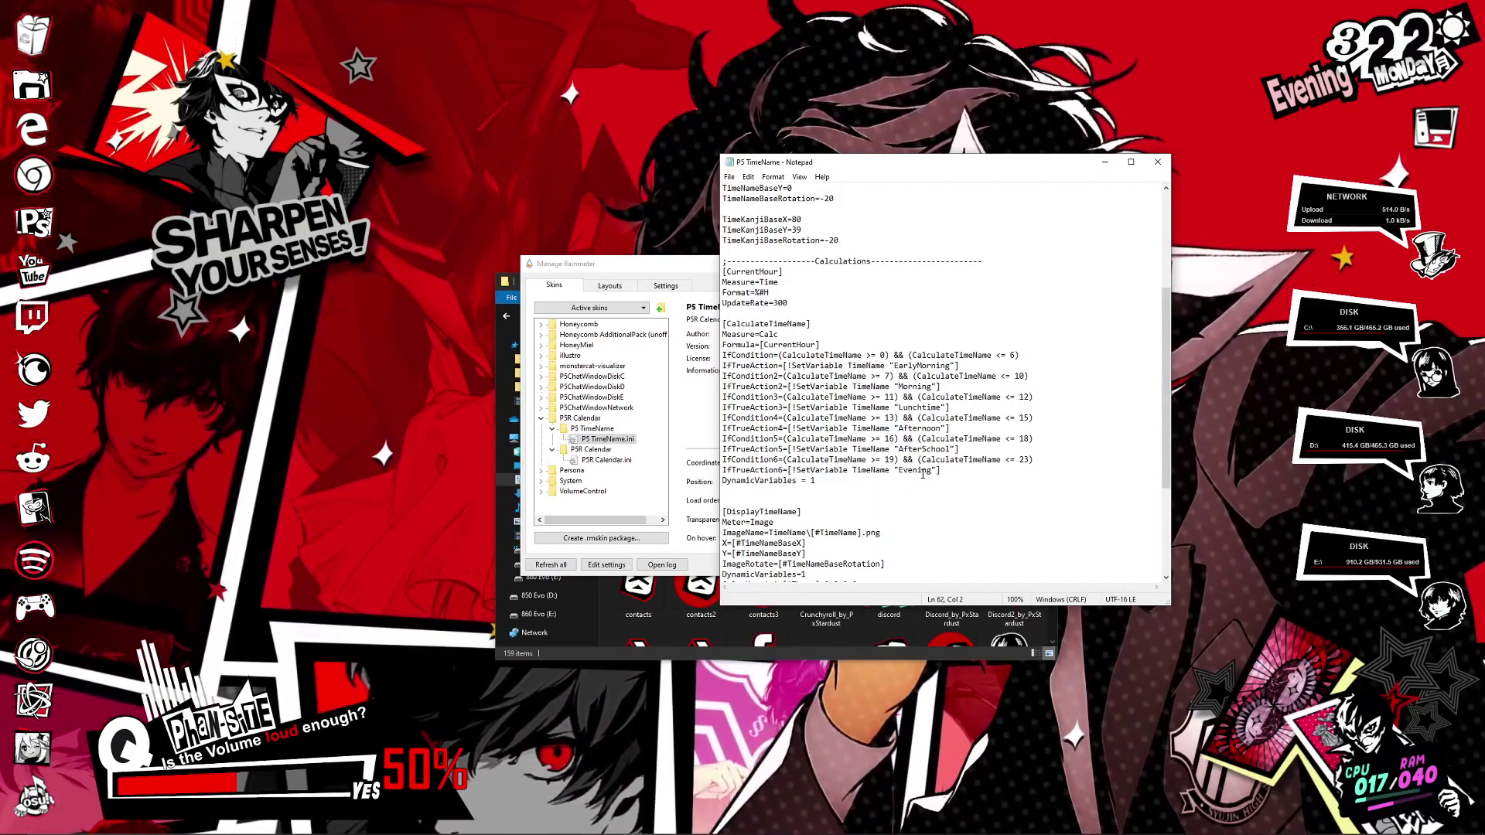
- Open Documents > Rainmeter > Skins > P5R Calendar > P5 TimeName > TimeName in a new File Explorer window
right_click(412, 823)
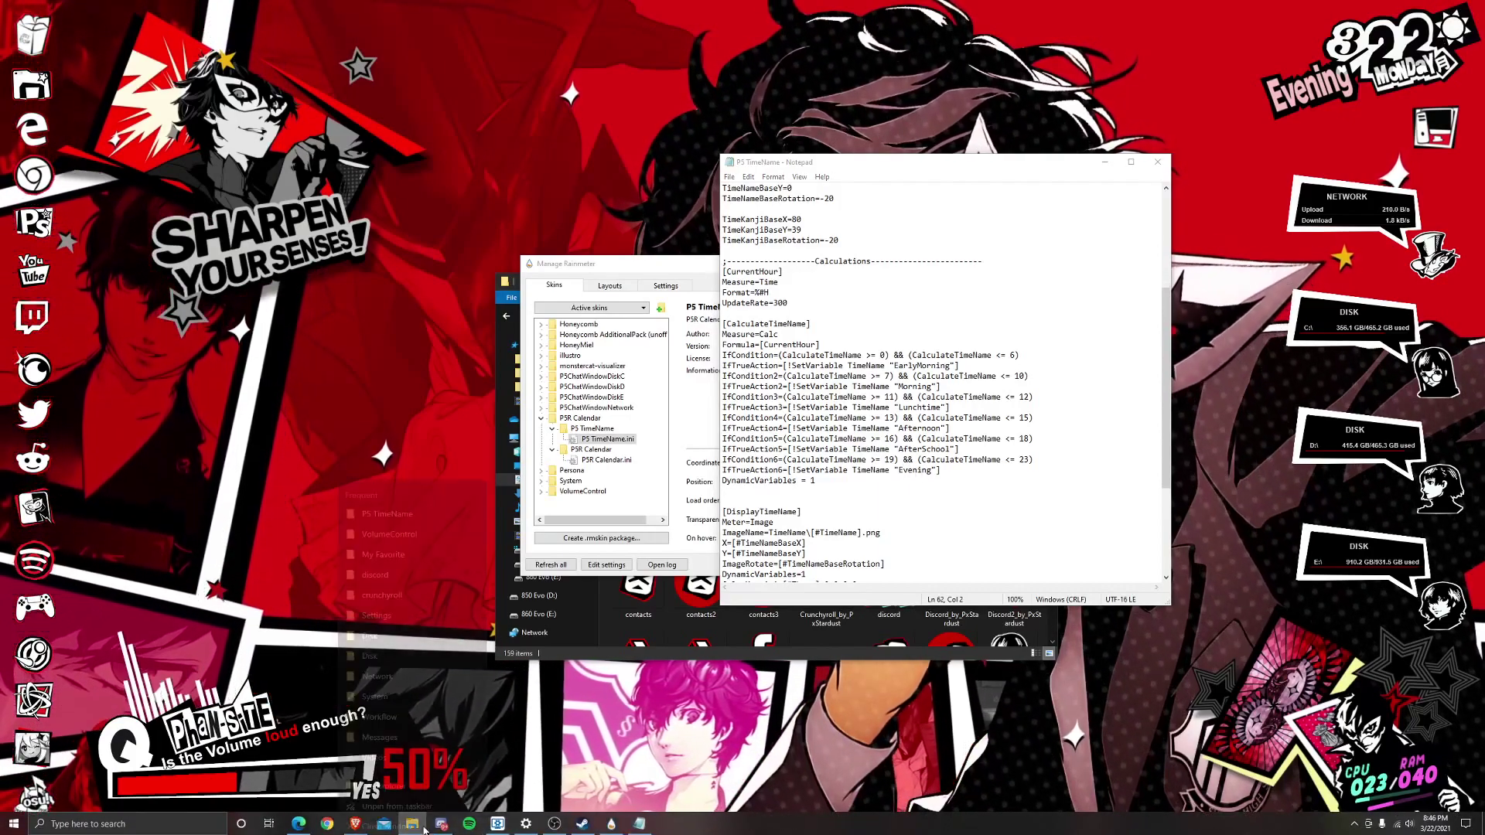
click(386, 739)
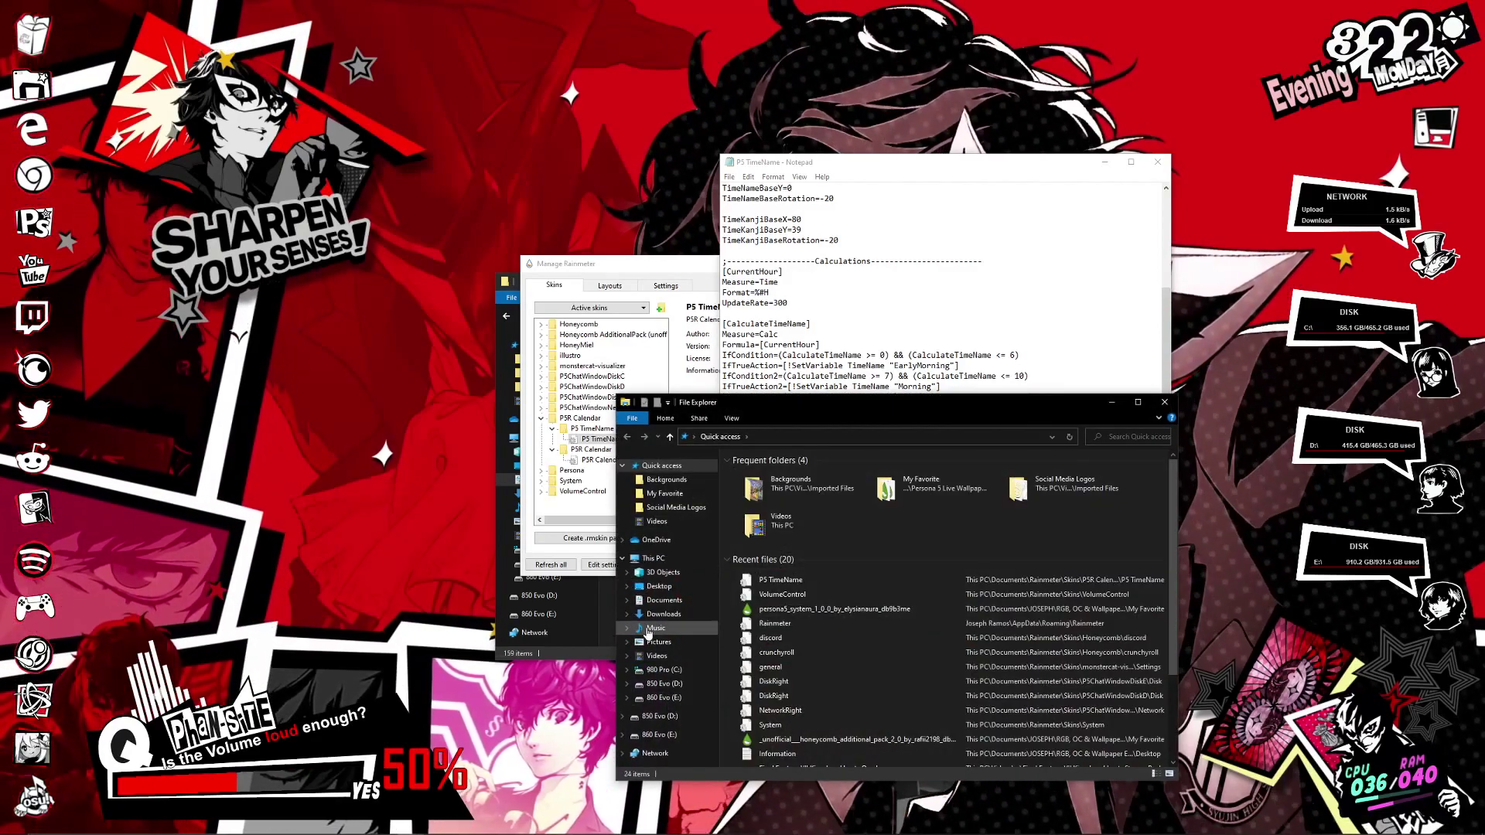
click(664, 600)
double_click(773, 742)
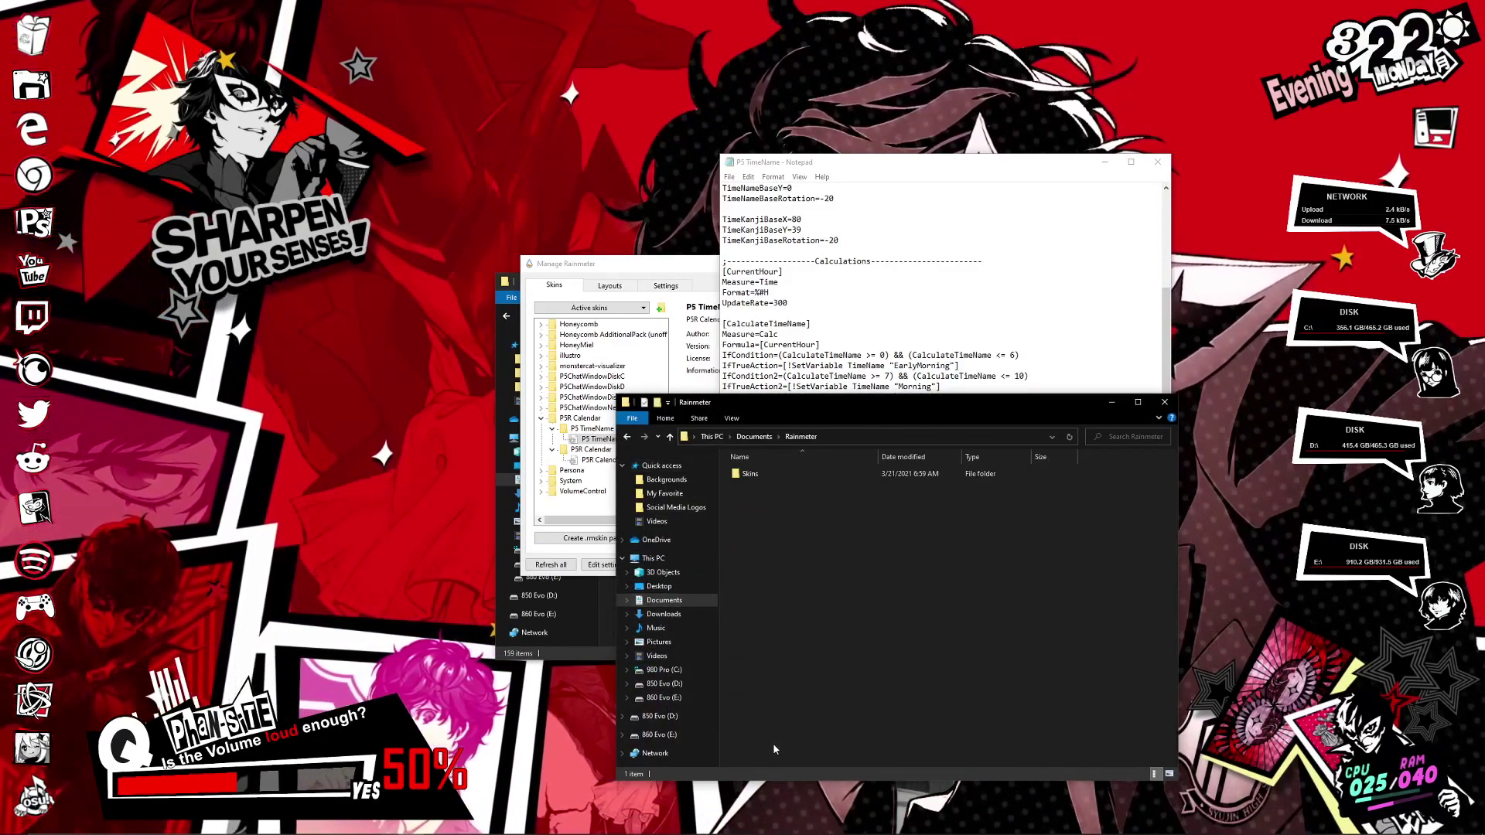
double_click(759, 475)
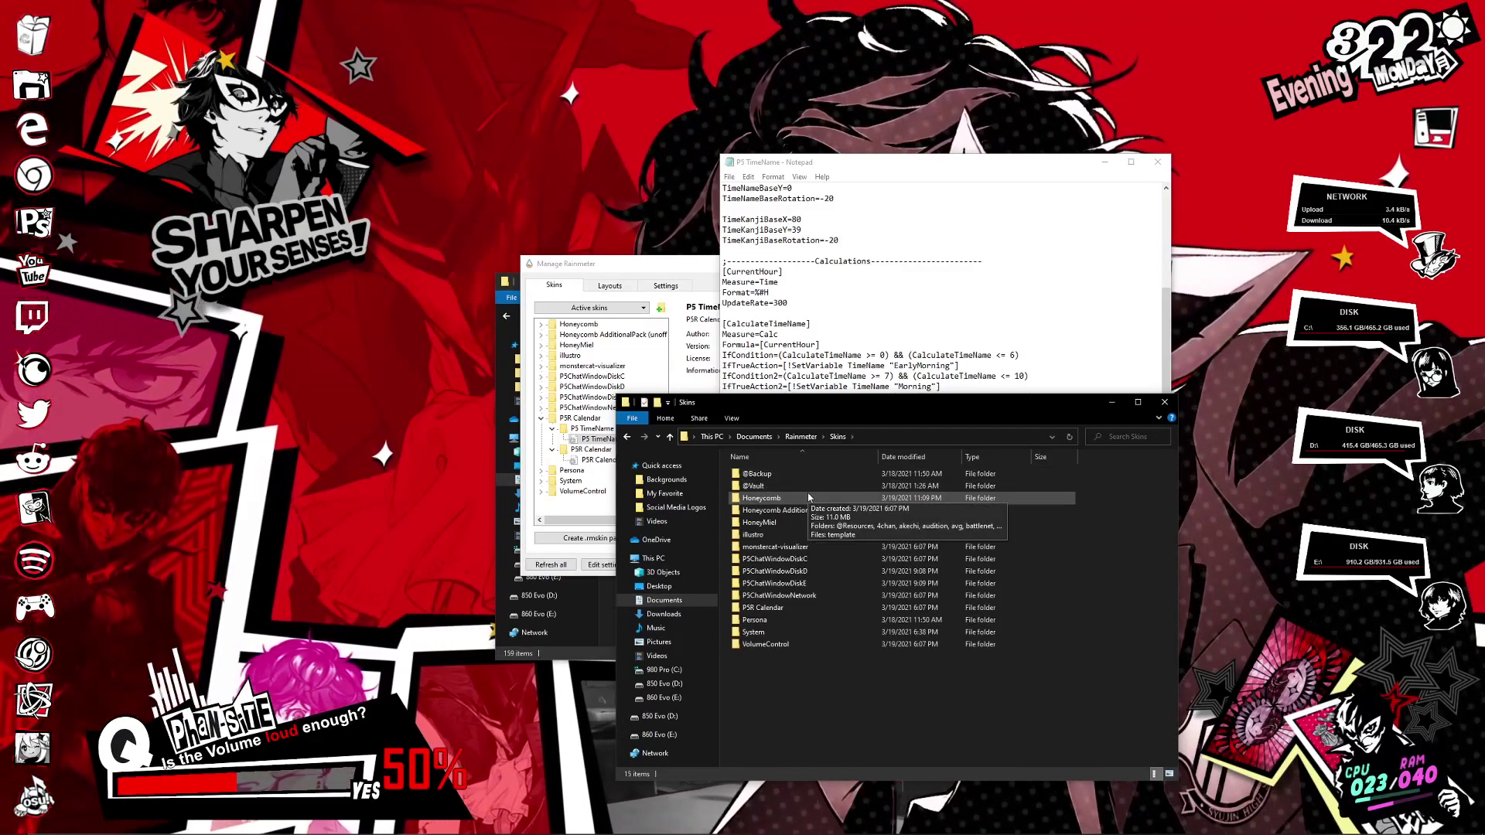
double_click(786, 610)
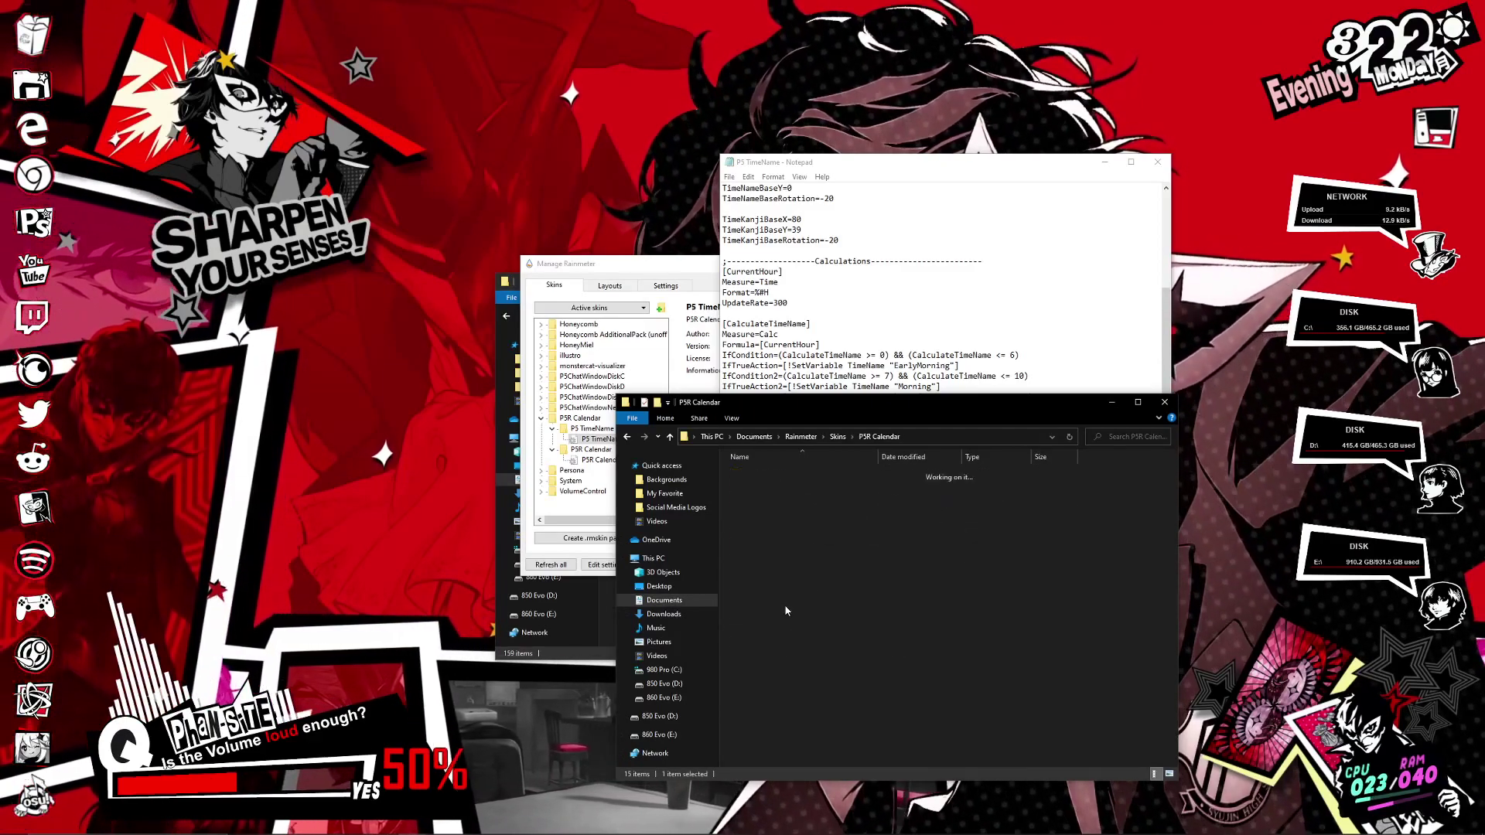
double_click(767, 474)
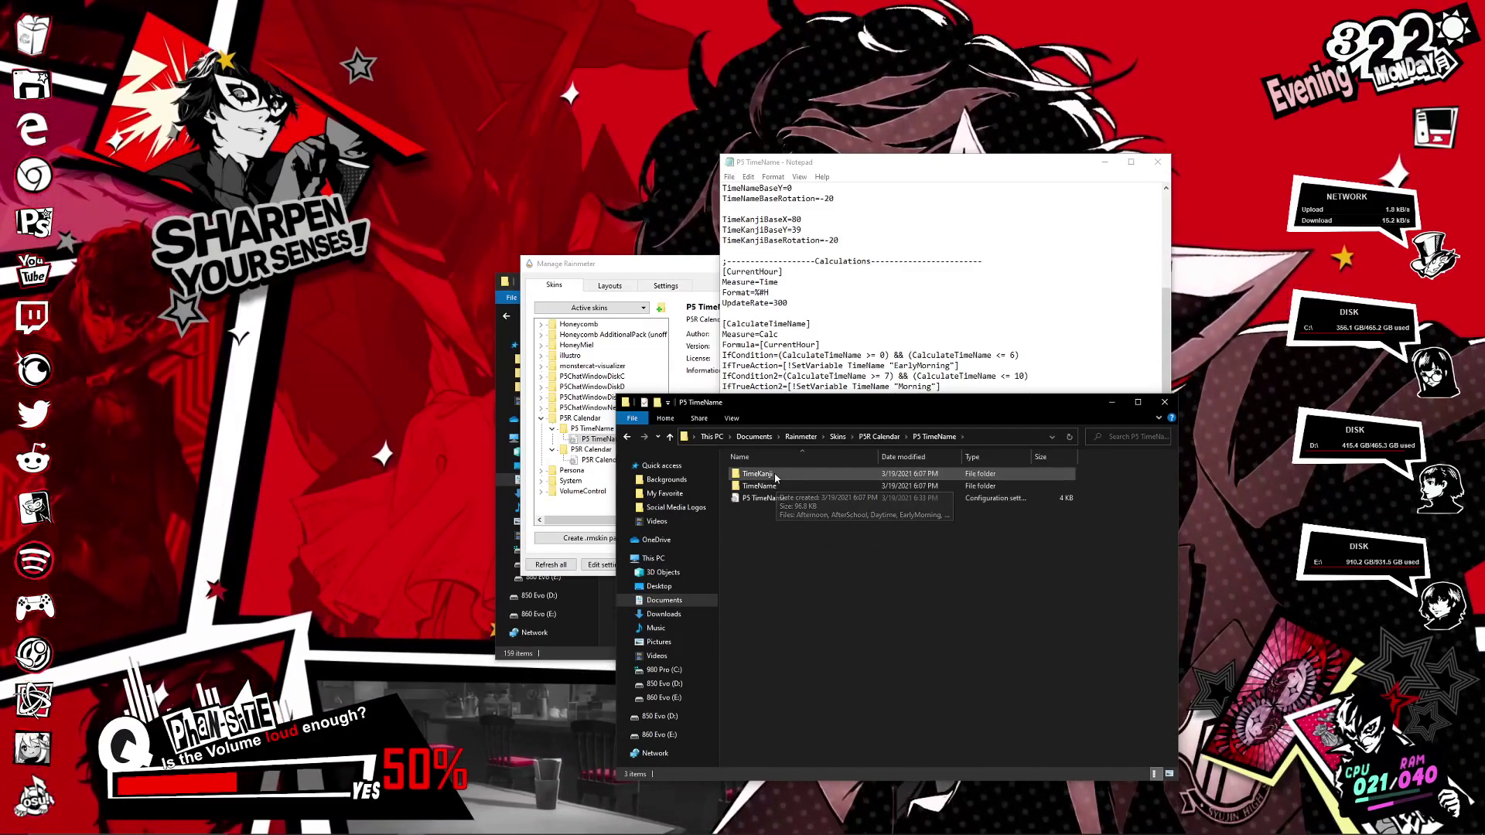
double_click(762, 486)
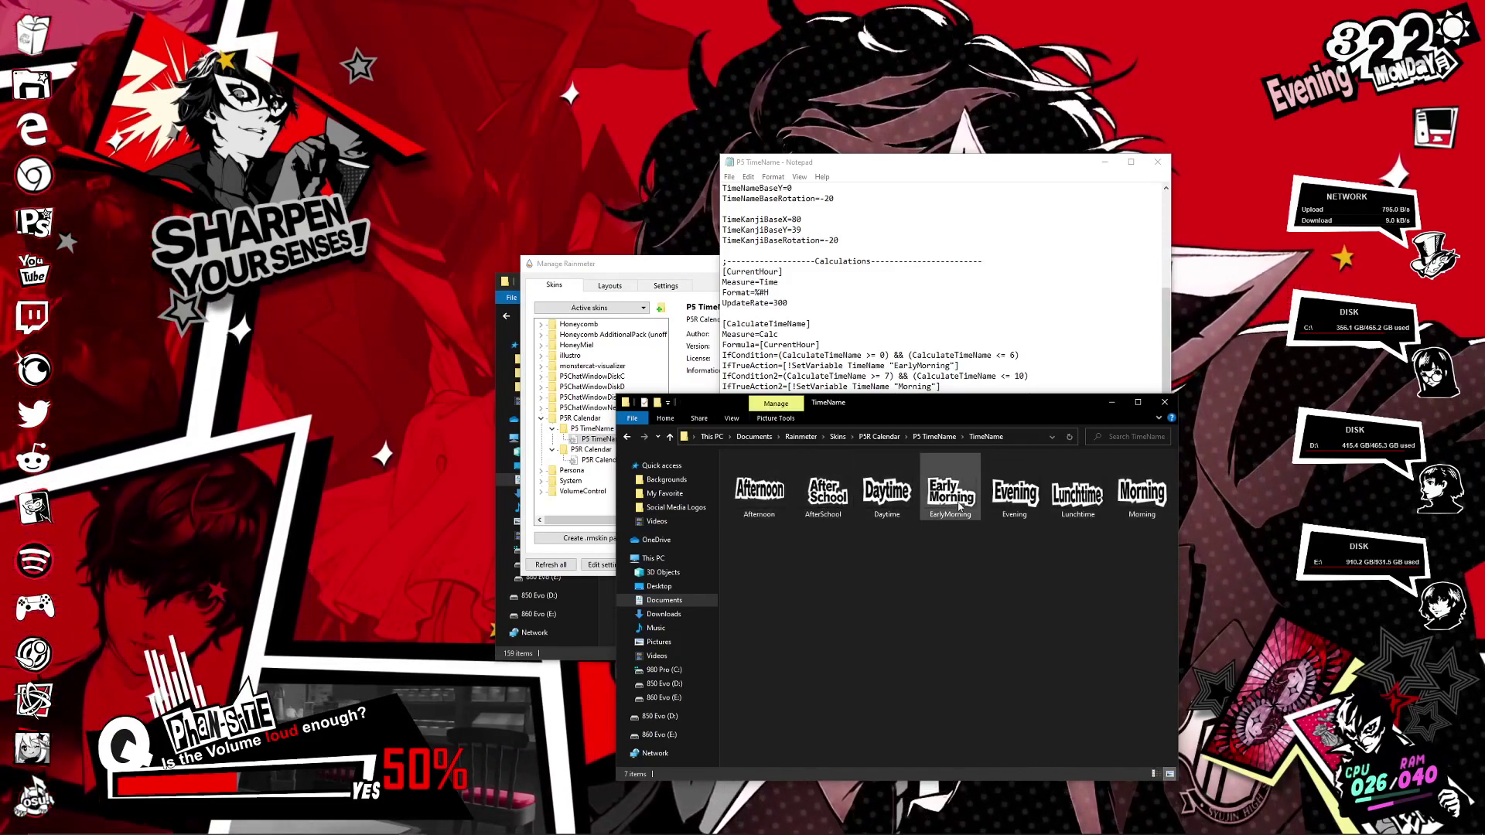
- Close the TimeName folder window and exit Notepad, returning to the skin manager
key(alt+F4)
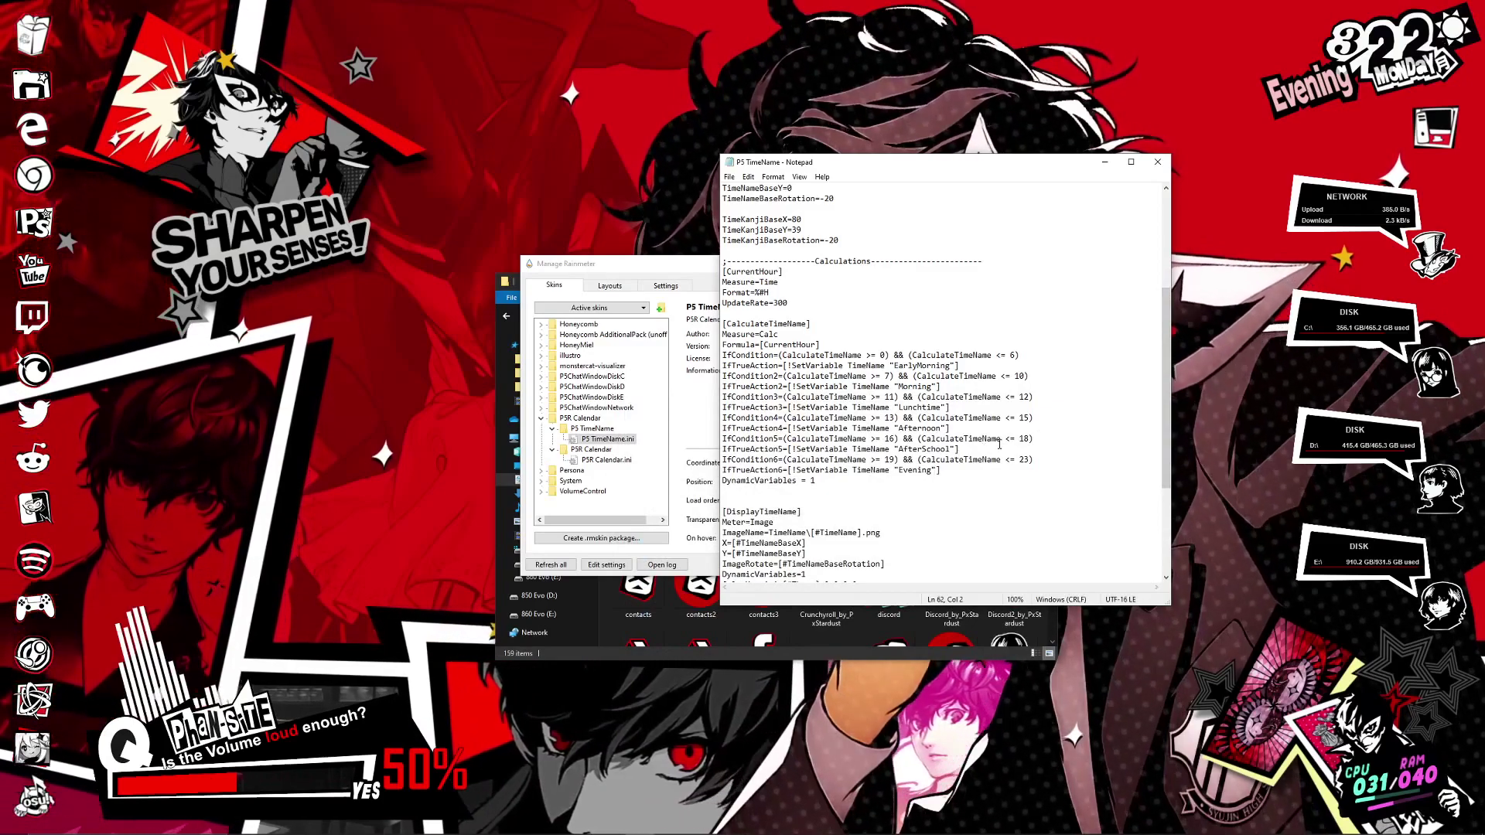
key(alt+f)
key(x)
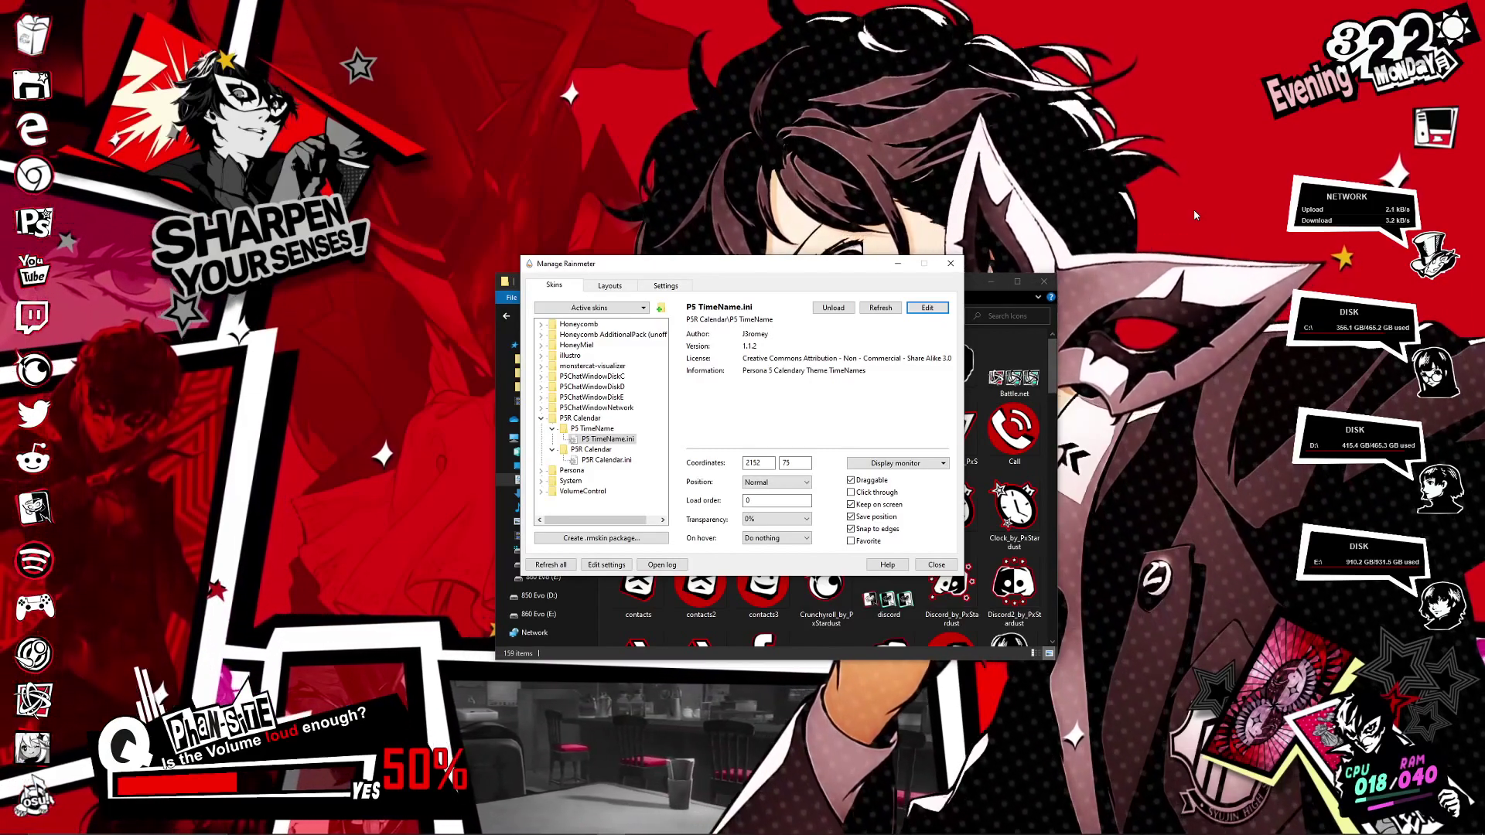
- Inspect NetworkRight.ini under P5ChatWindowNetwork > Network, collapsing P5R Calendar before and P5ChatWindowNetwork after
click(541, 418)
click(541, 408)
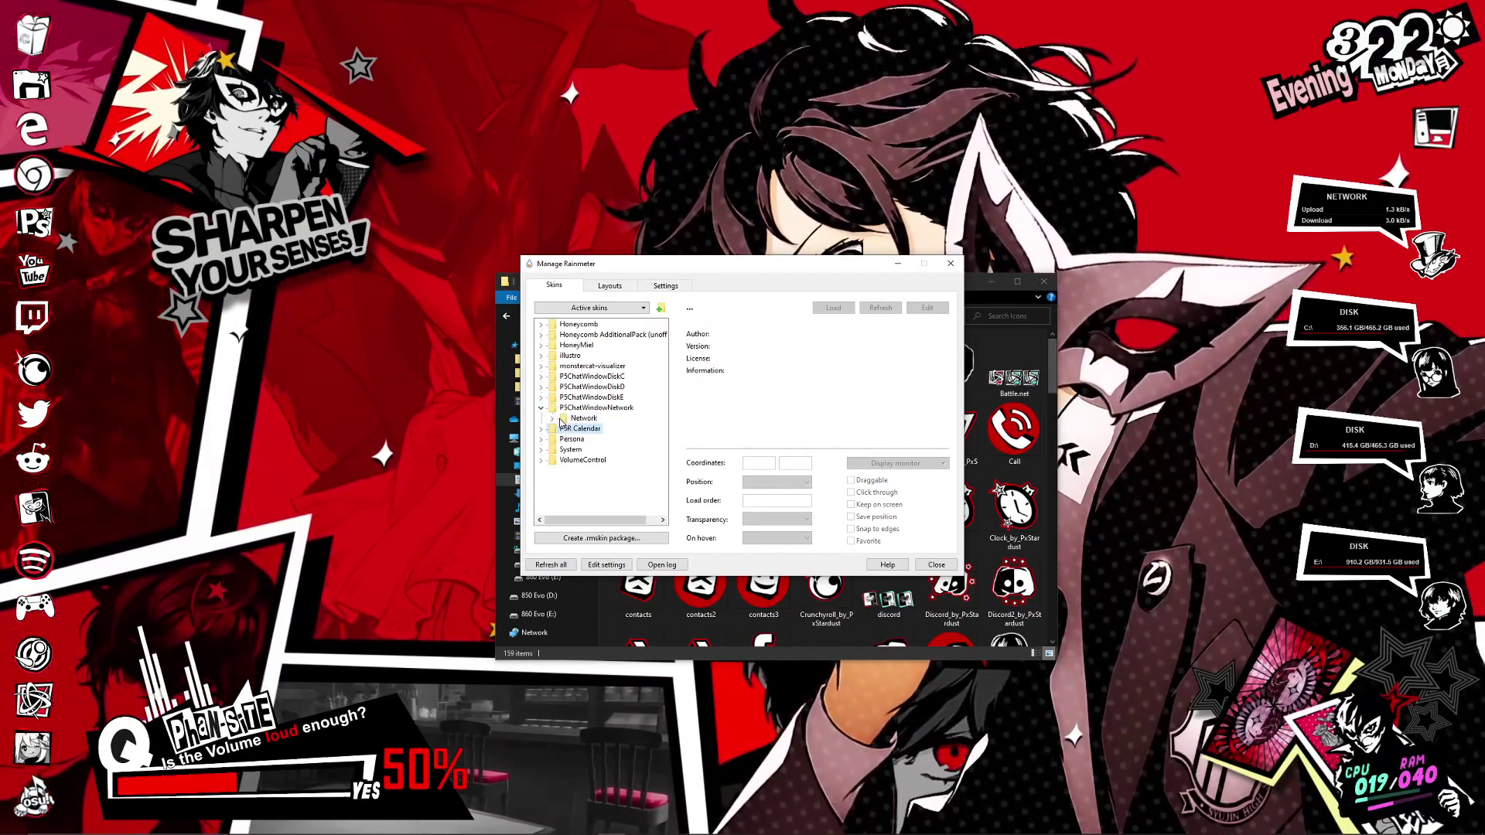
click(552, 418)
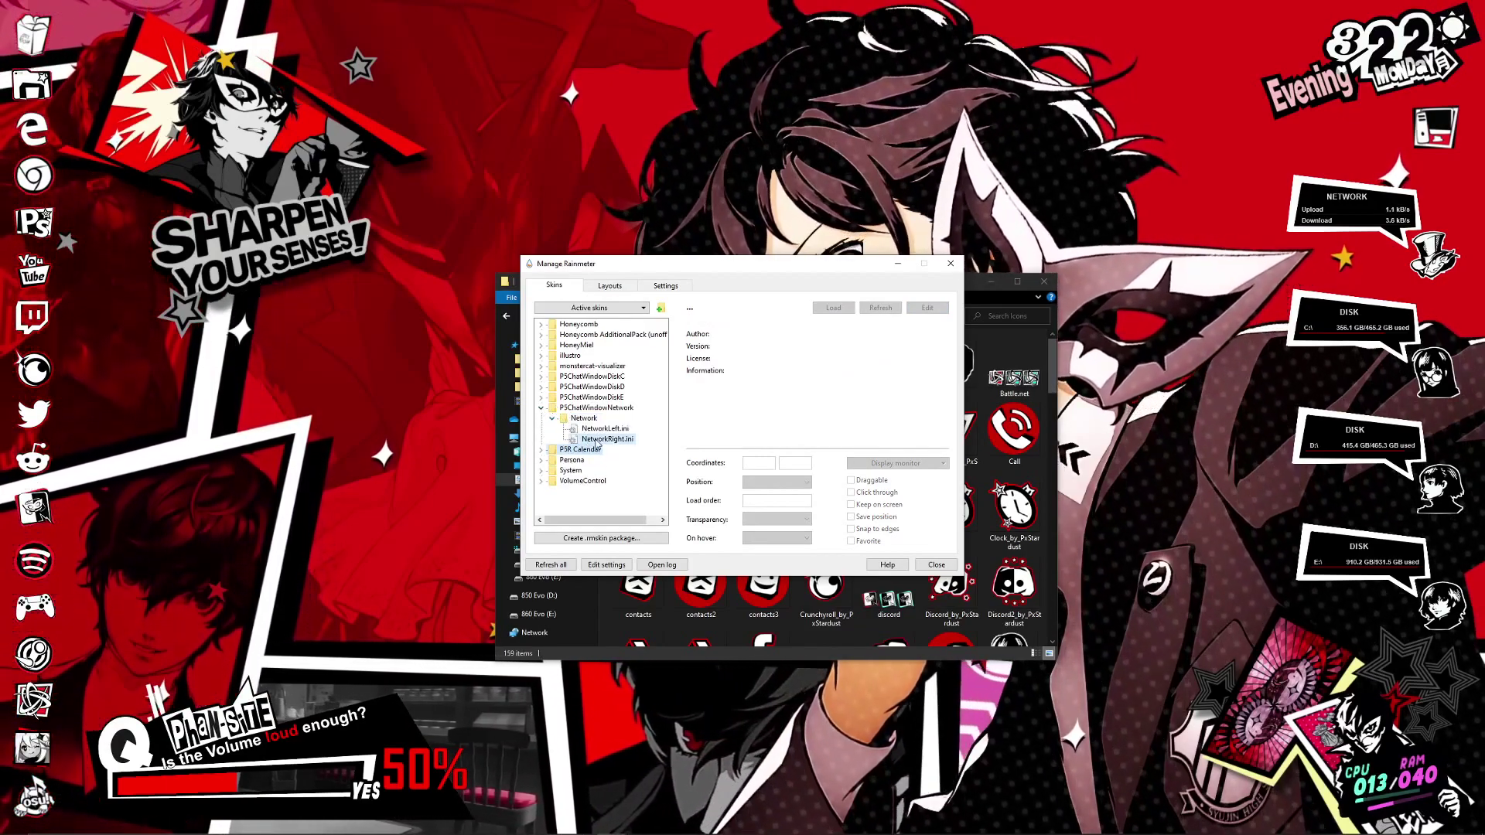
click(609, 439)
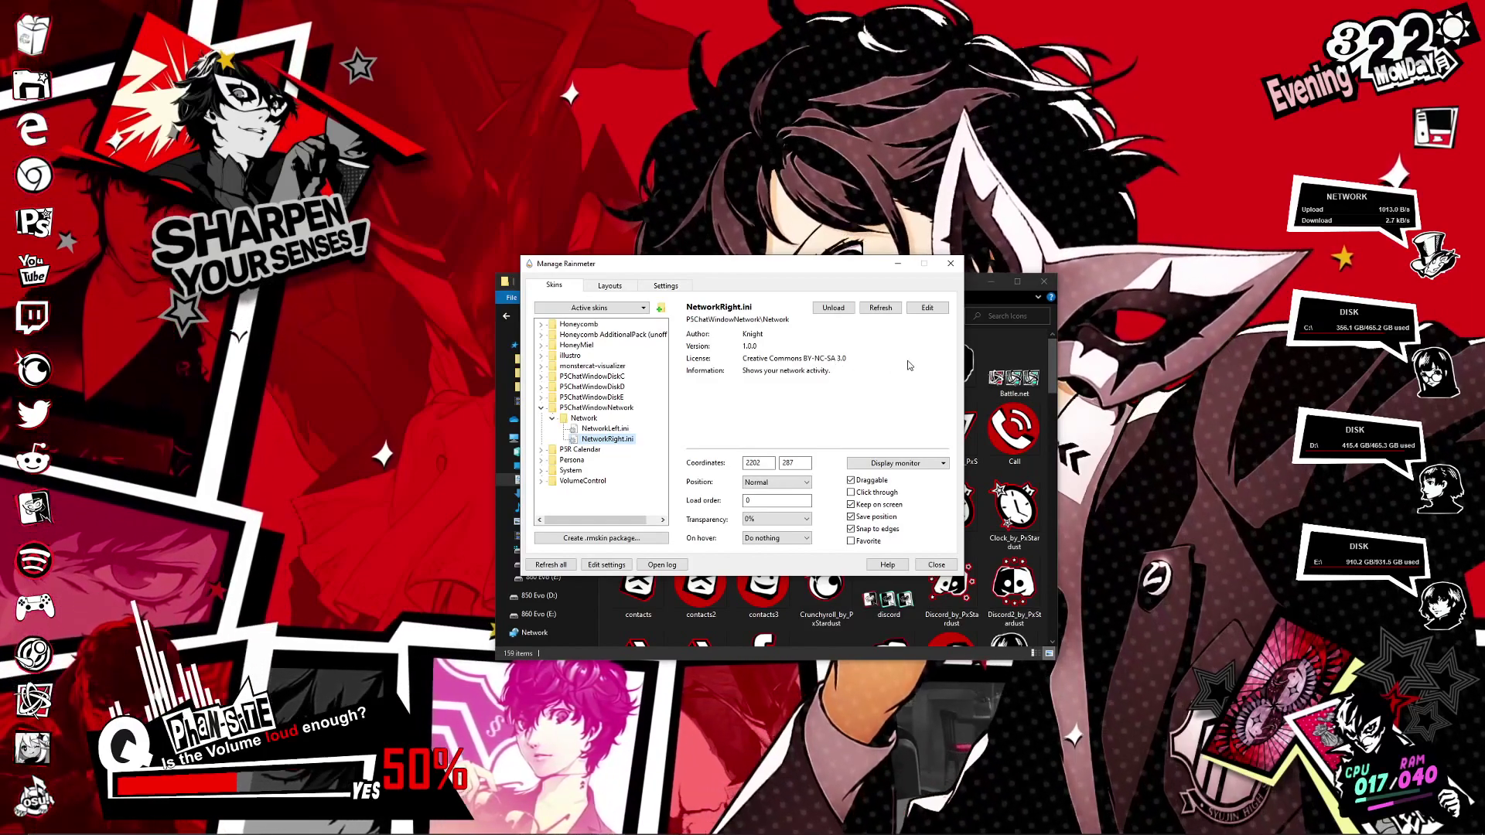
click(541, 408)
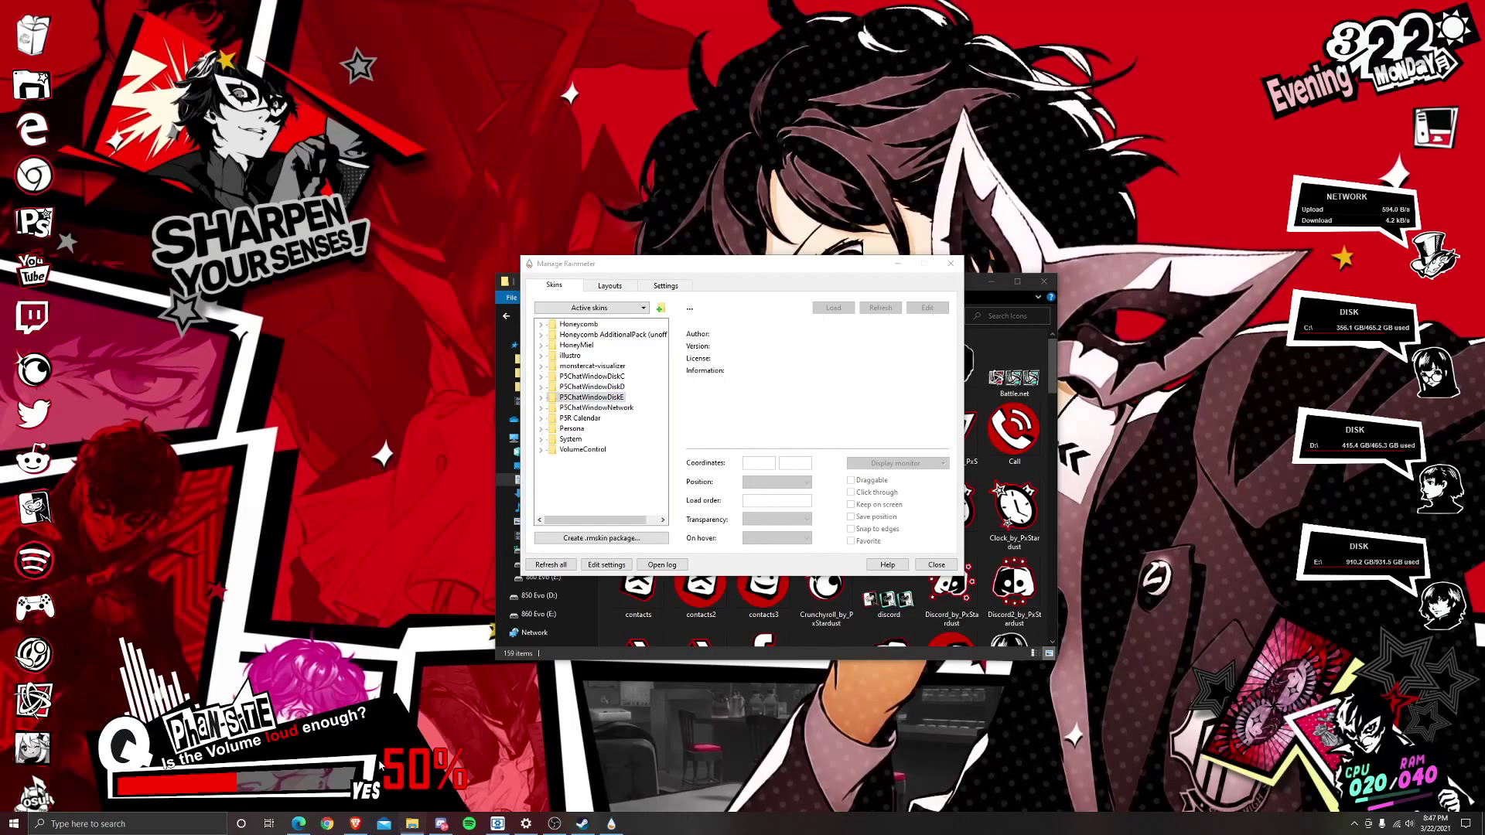
- Open Documents > Rainmeter > Skins in a new File Explorer window
key(super+e)
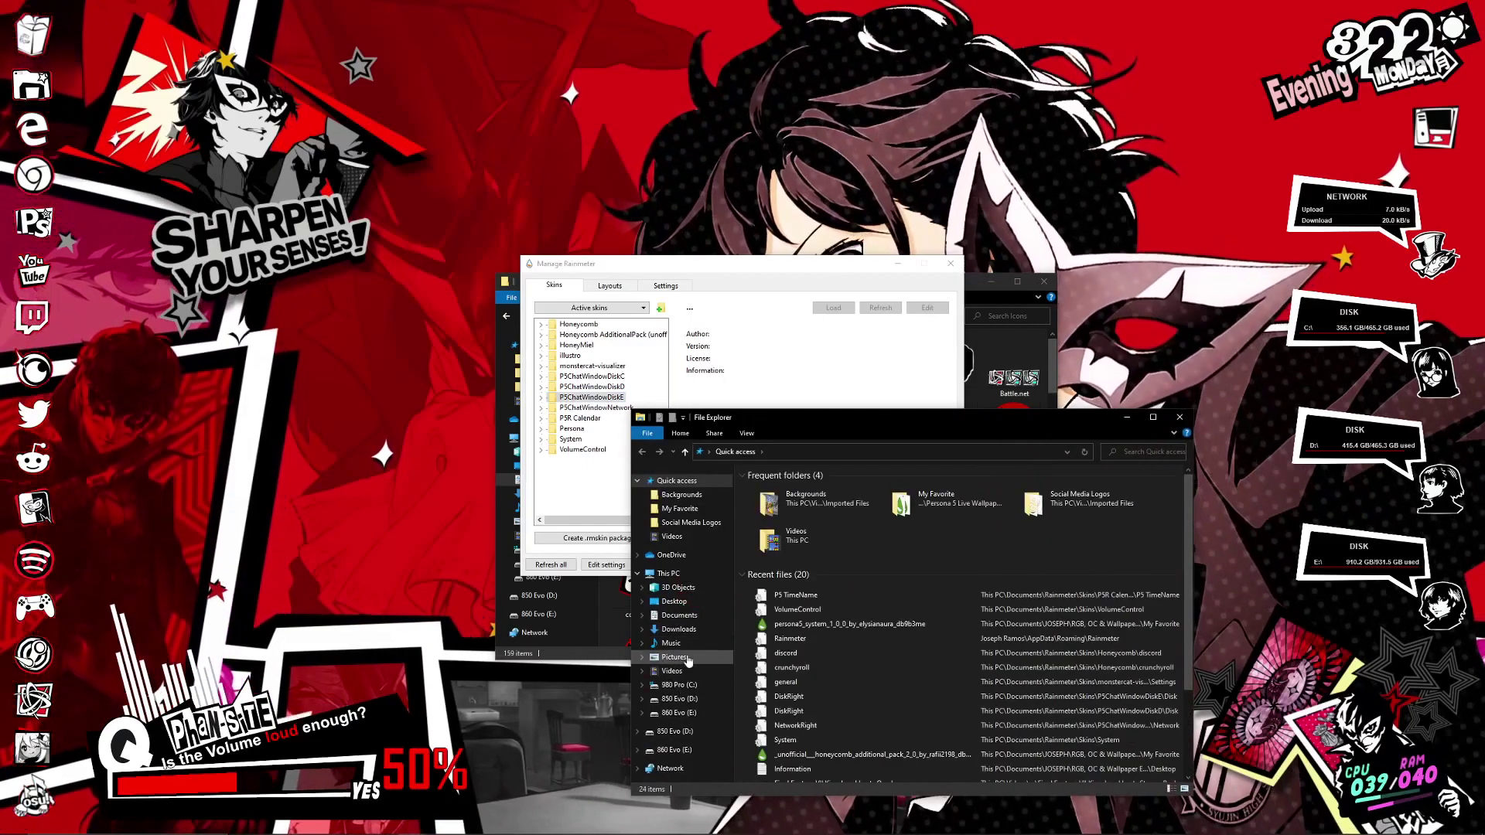
click(688, 619)
double_click(800, 633)
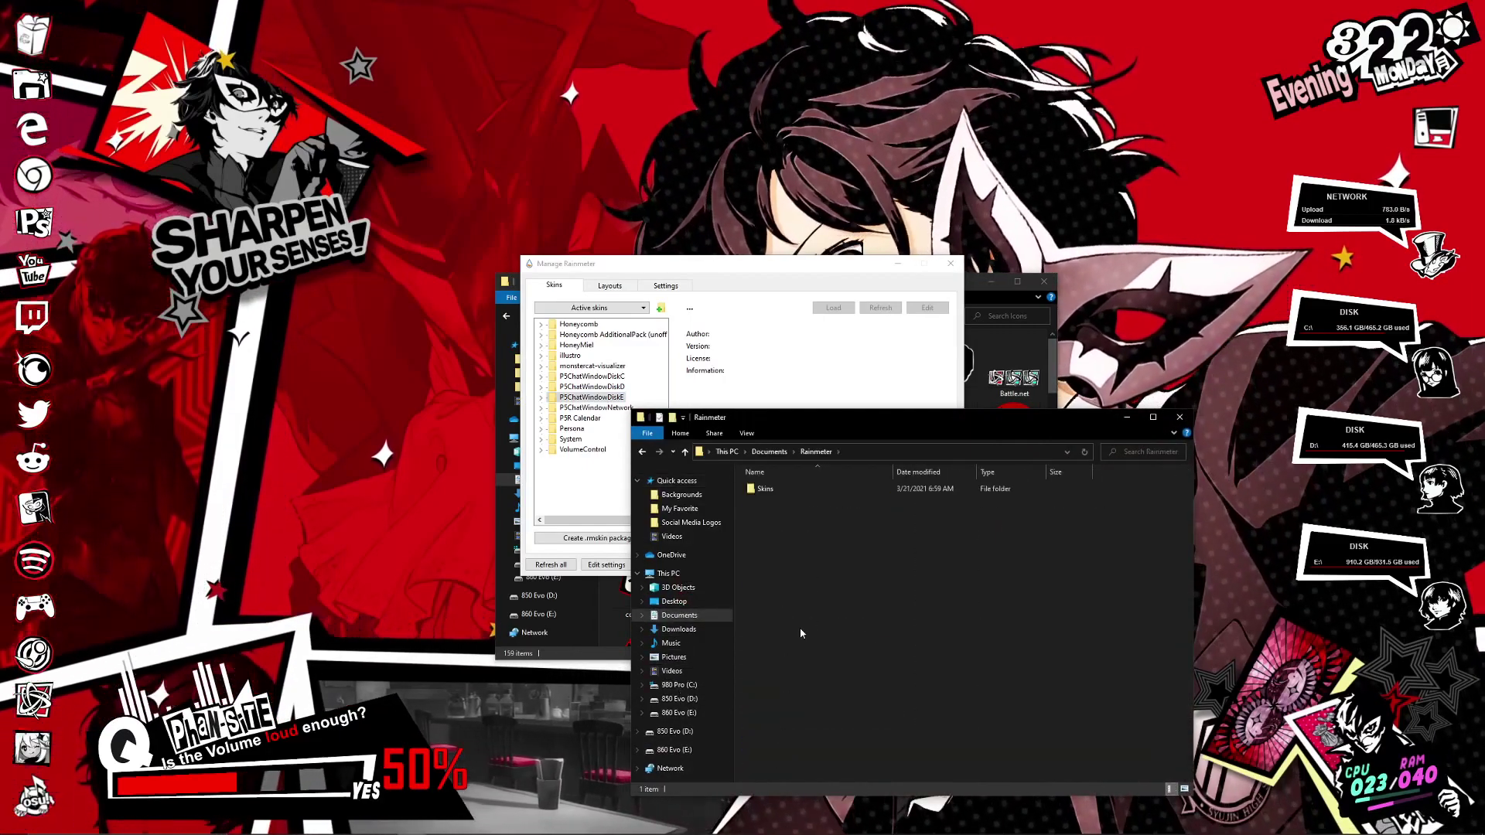
double_click(766, 489)
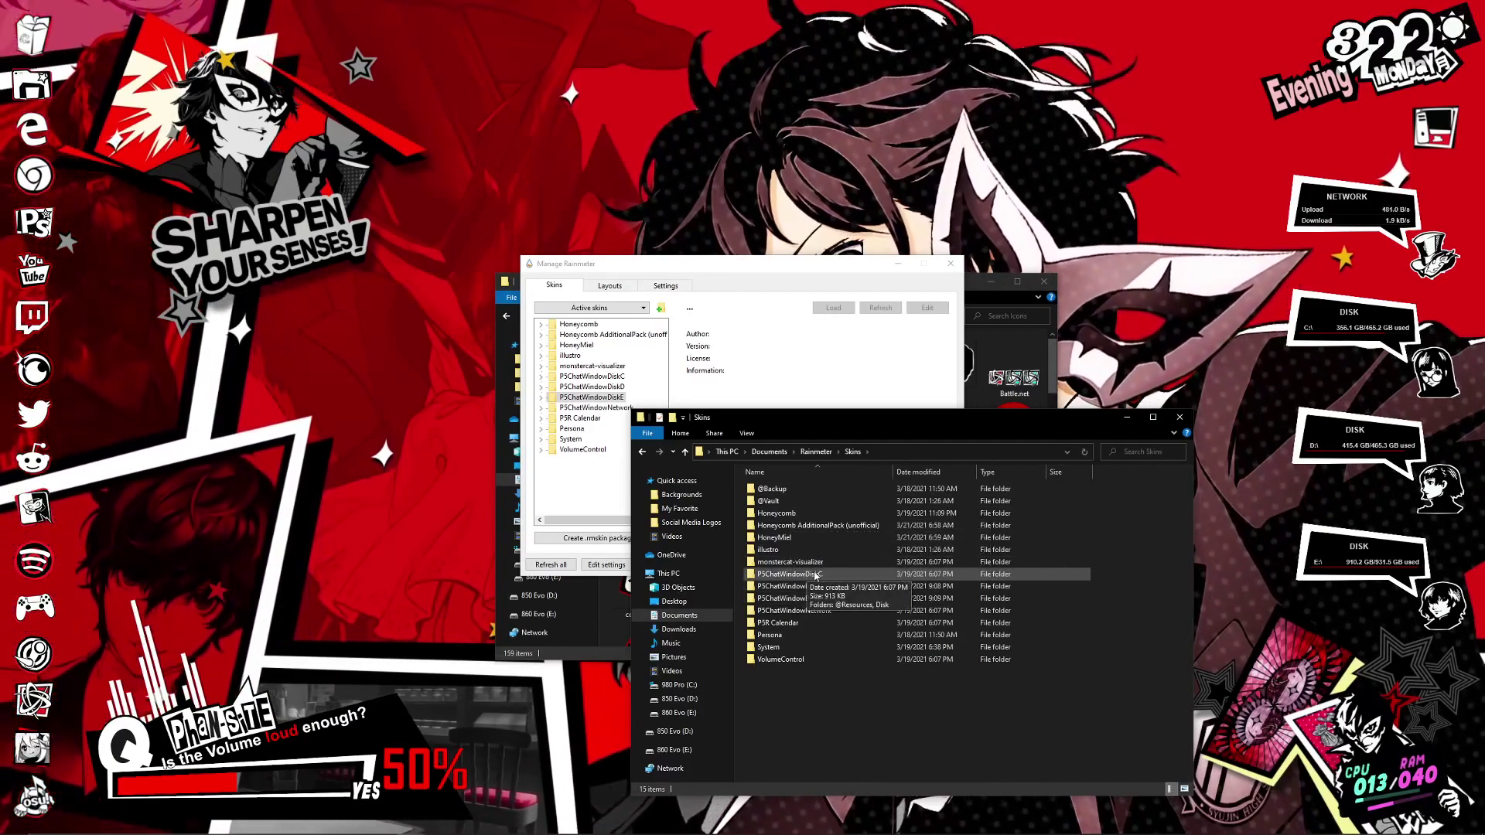
- Peek into the P5ChatWindowDiskC folder and return to the Skins list
double_click(830, 573)
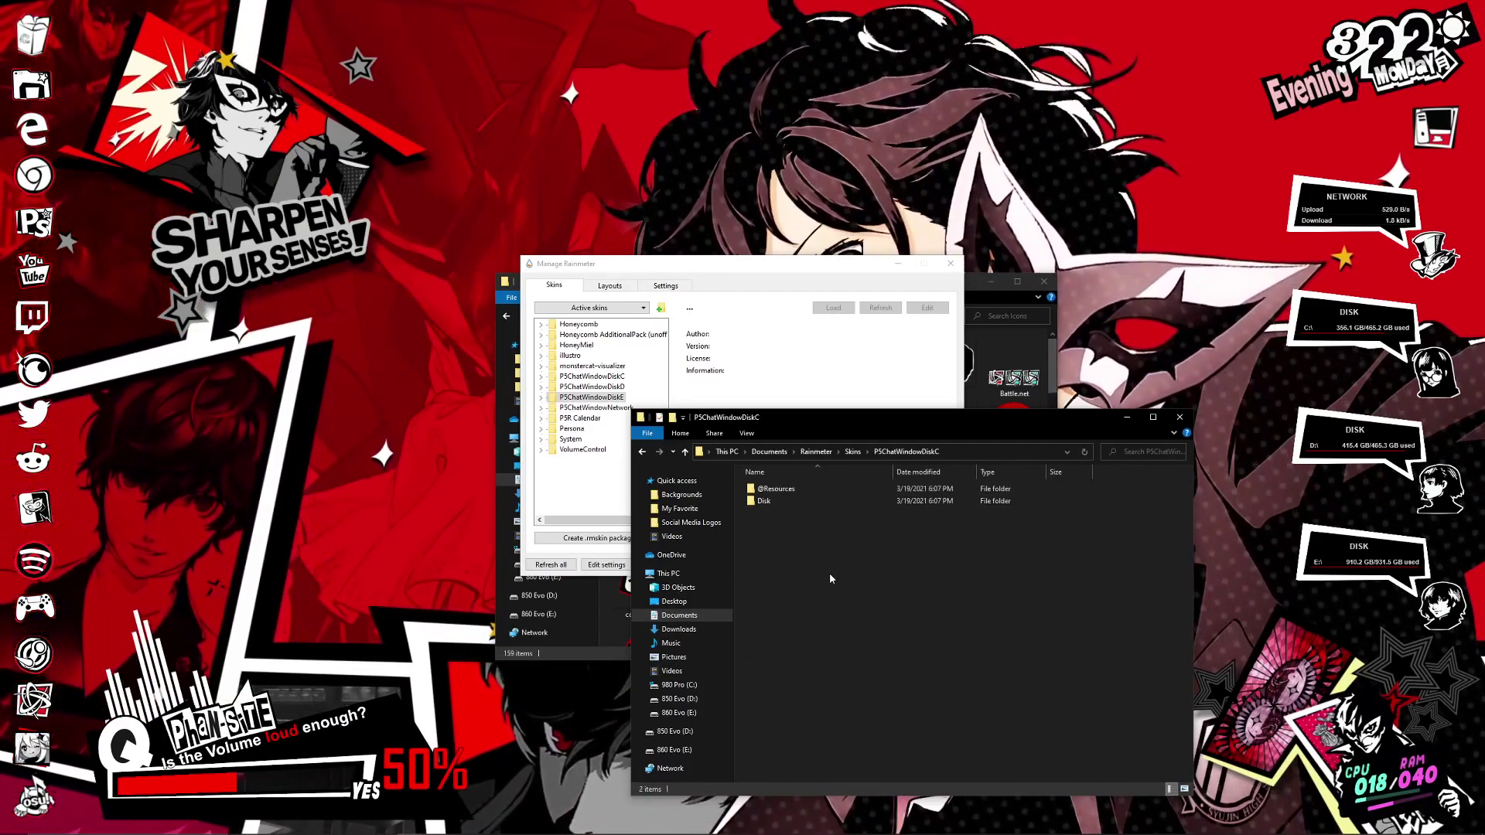
click(641, 452)
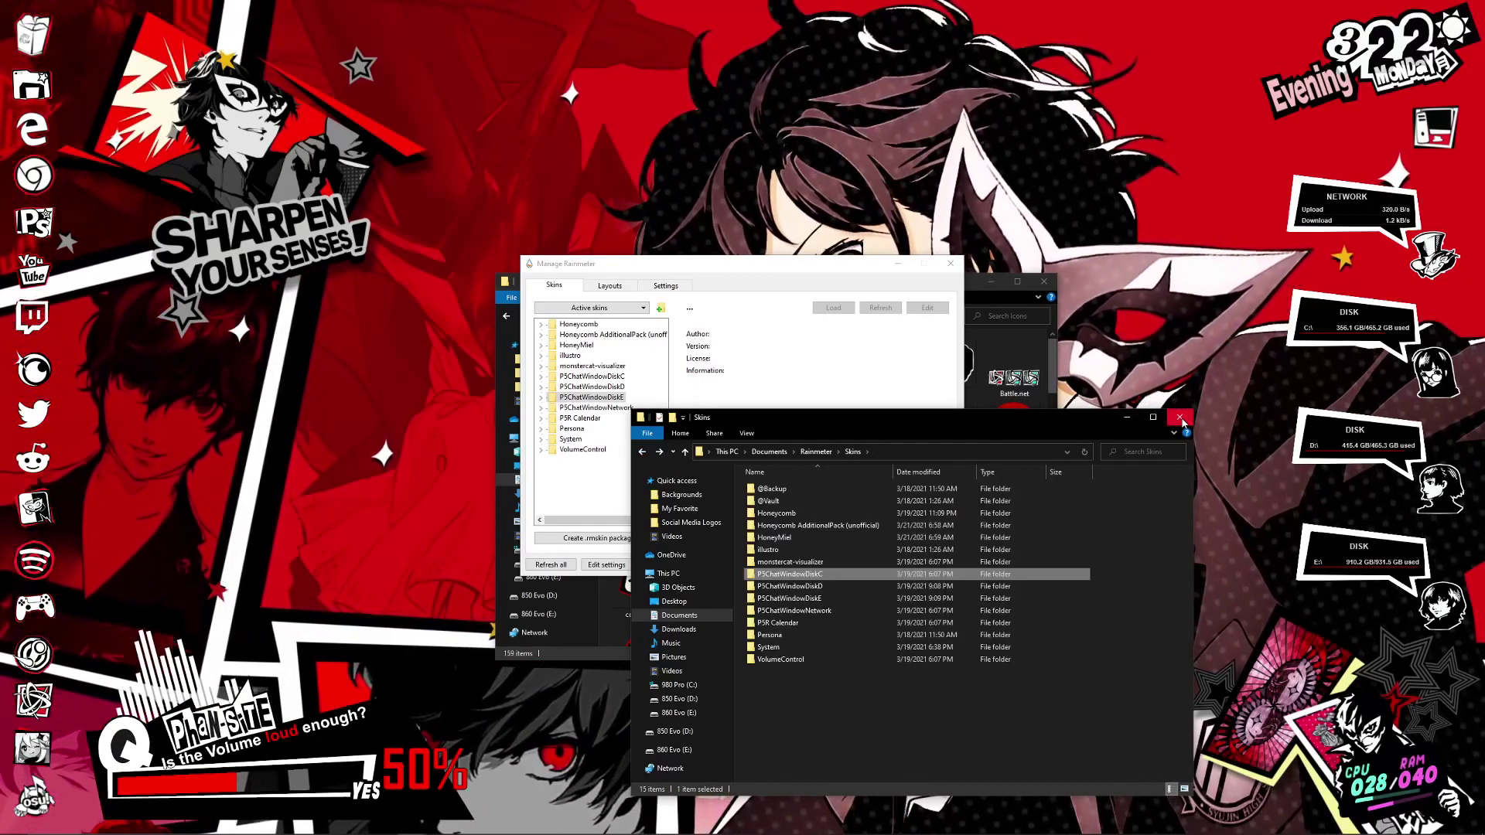
click(821, 377)
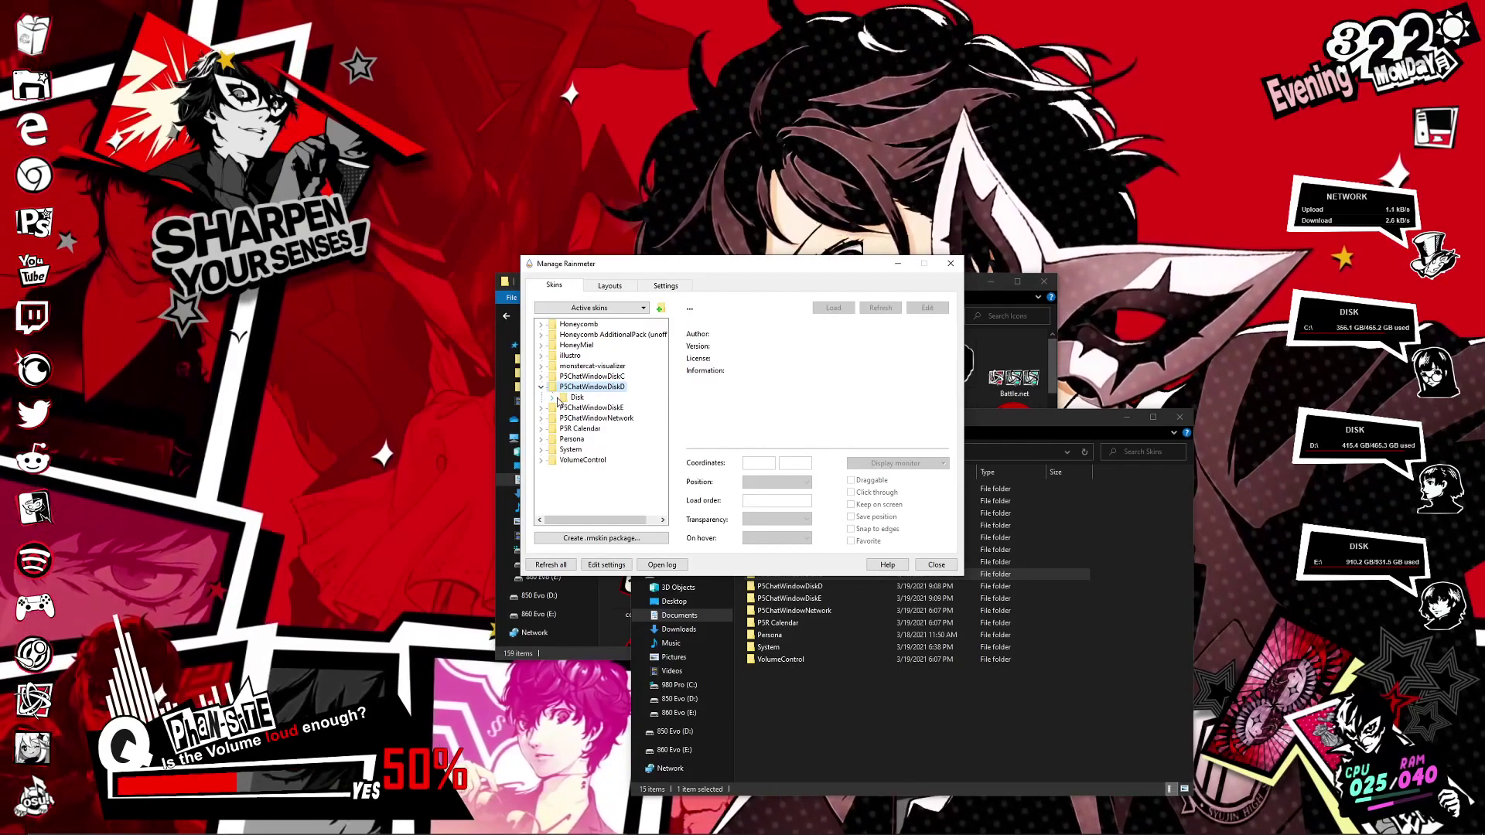
- Open DiskRight.ini in Notepad and check its disk1=D: drive line
click(597, 418)
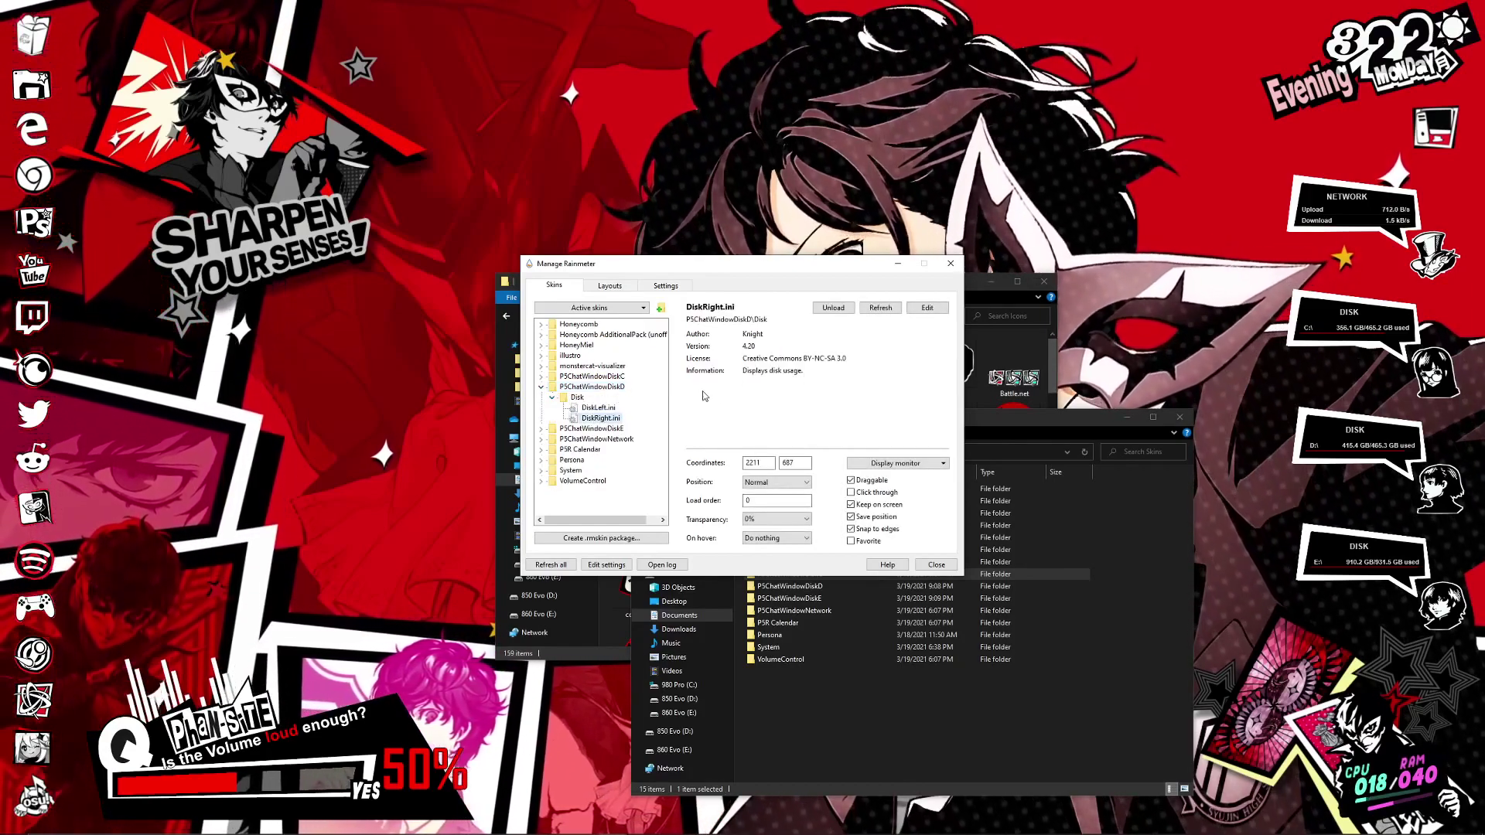
click(925, 309)
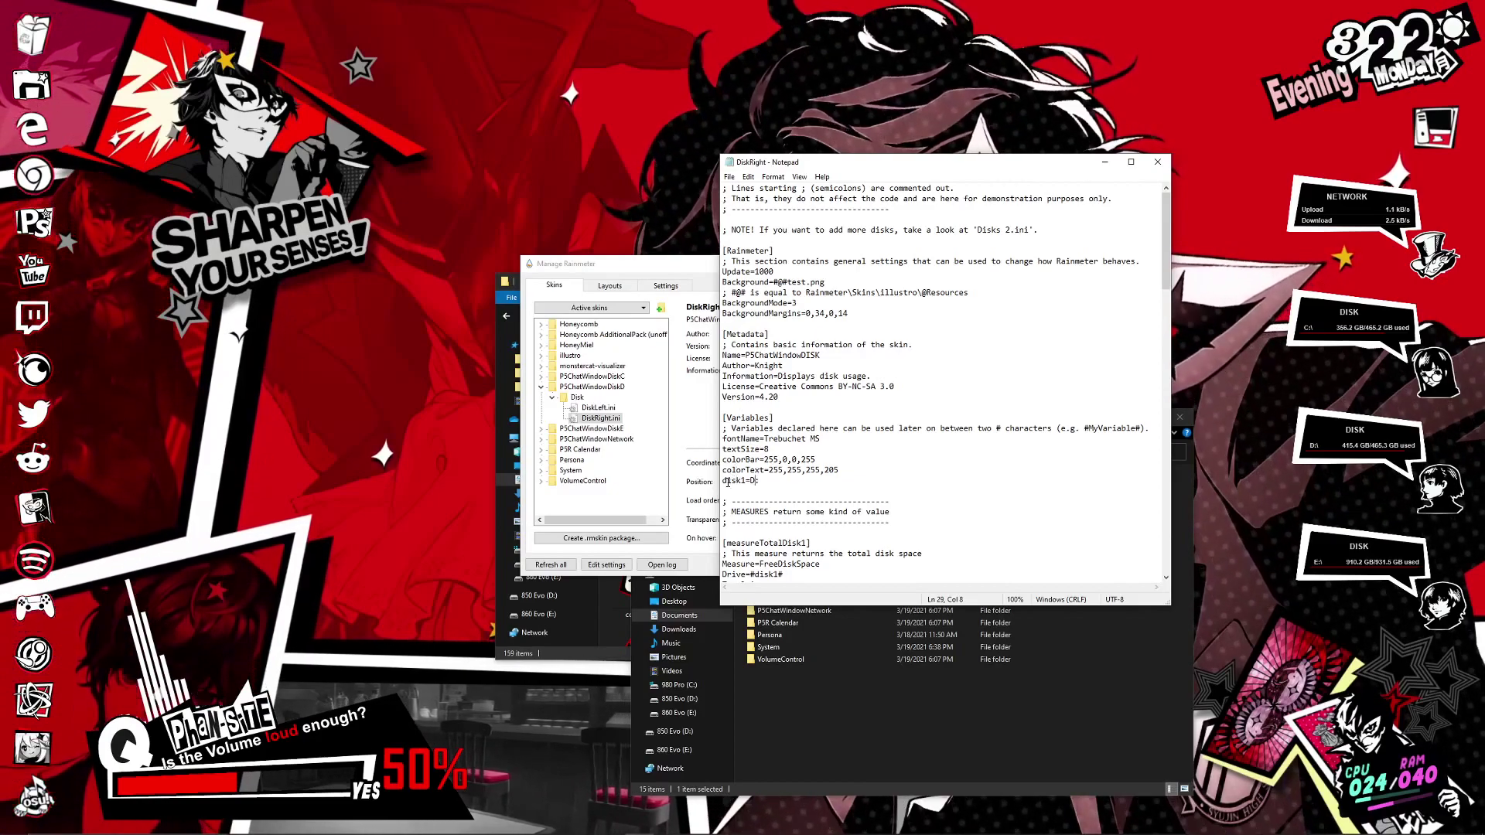
click(728, 482)
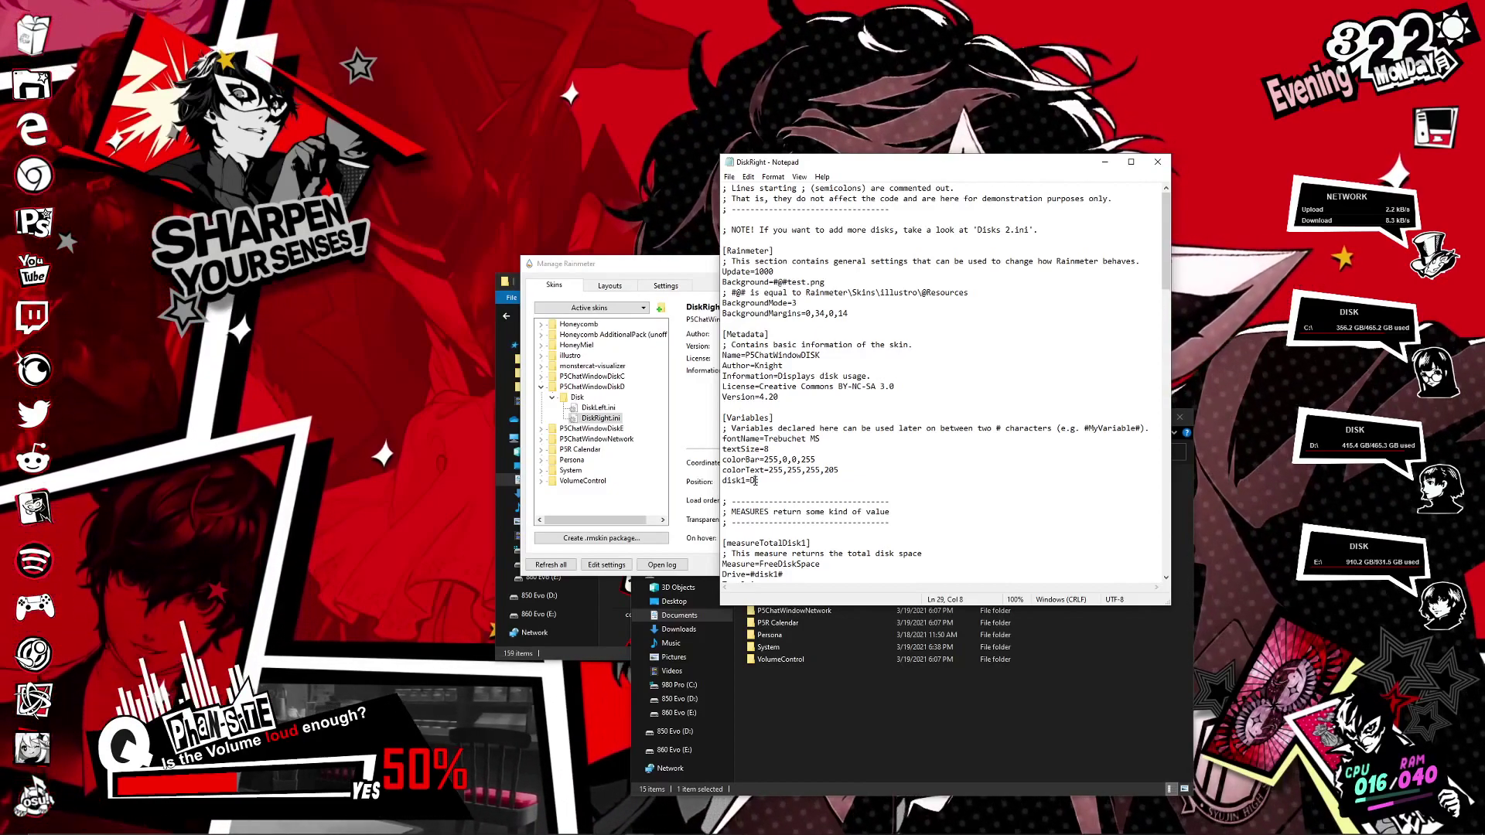
click(758, 481)
key(Left)
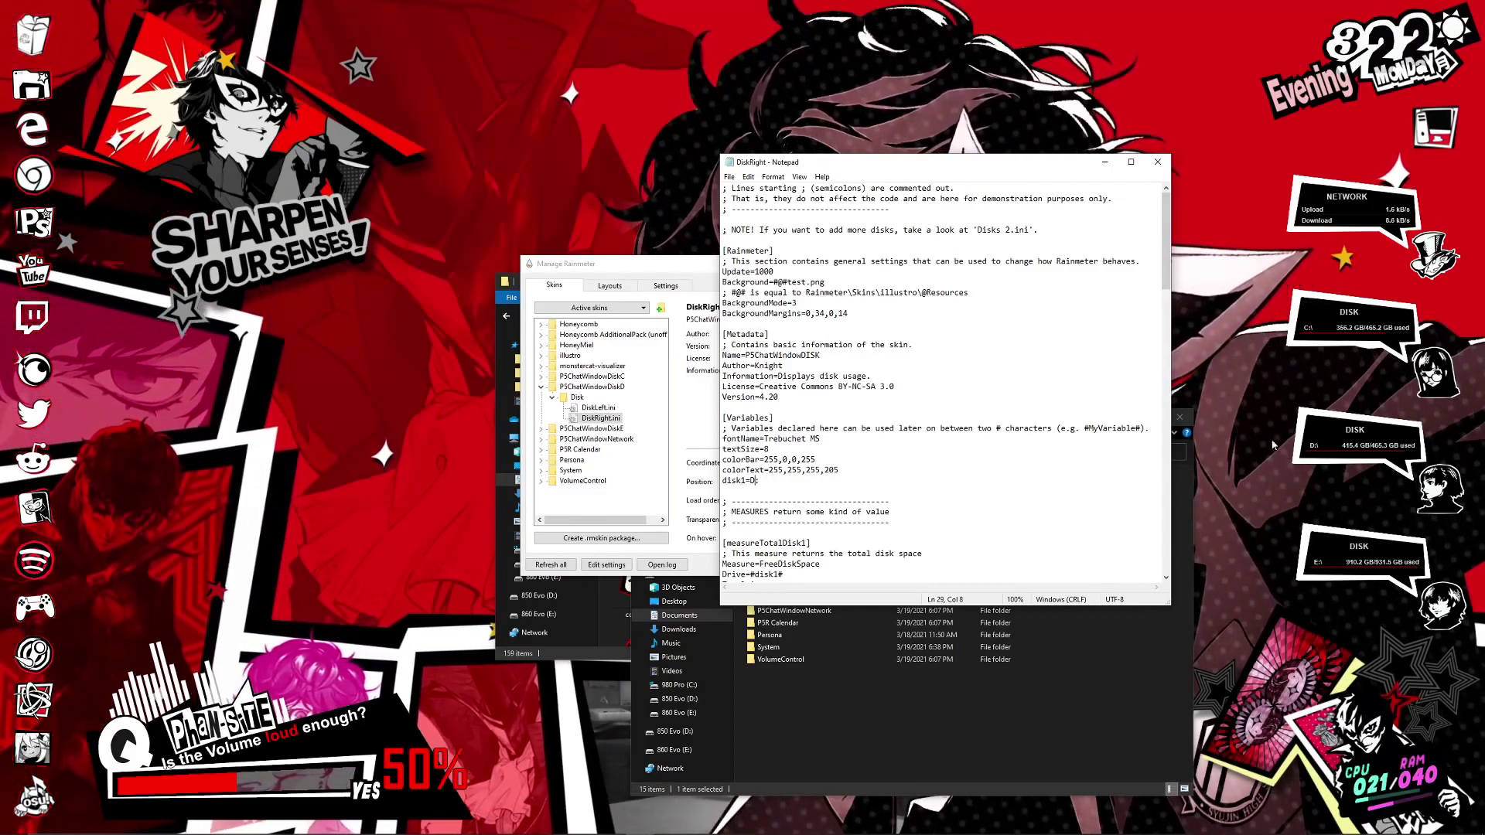
- Close DiskRight.ini unchanged, collapse P5ChatWindowDiskD, and view the monstercat-visualizer's visualizer.ini details
click(1154, 164)
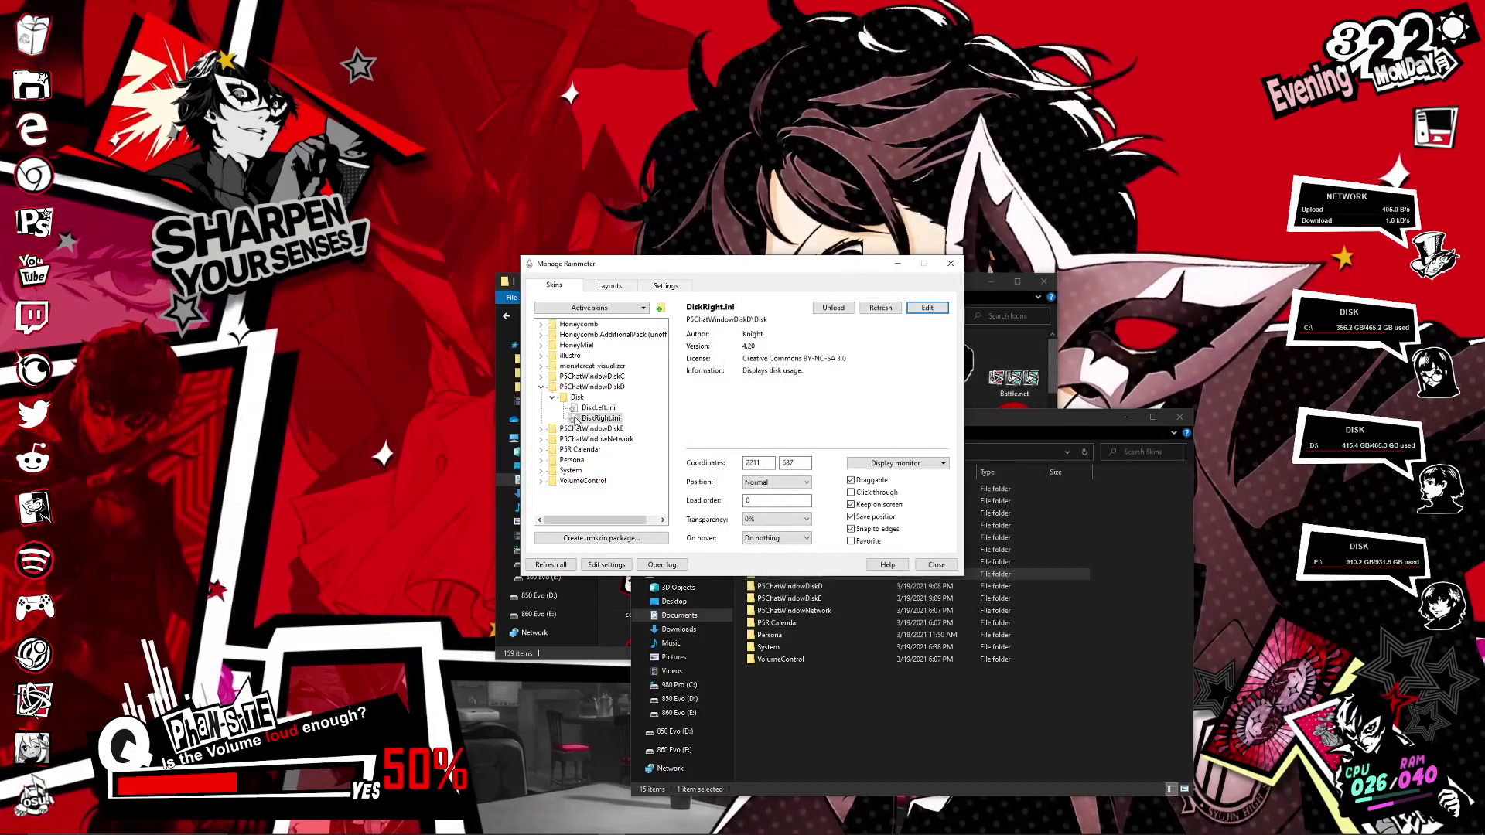
click(541, 387)
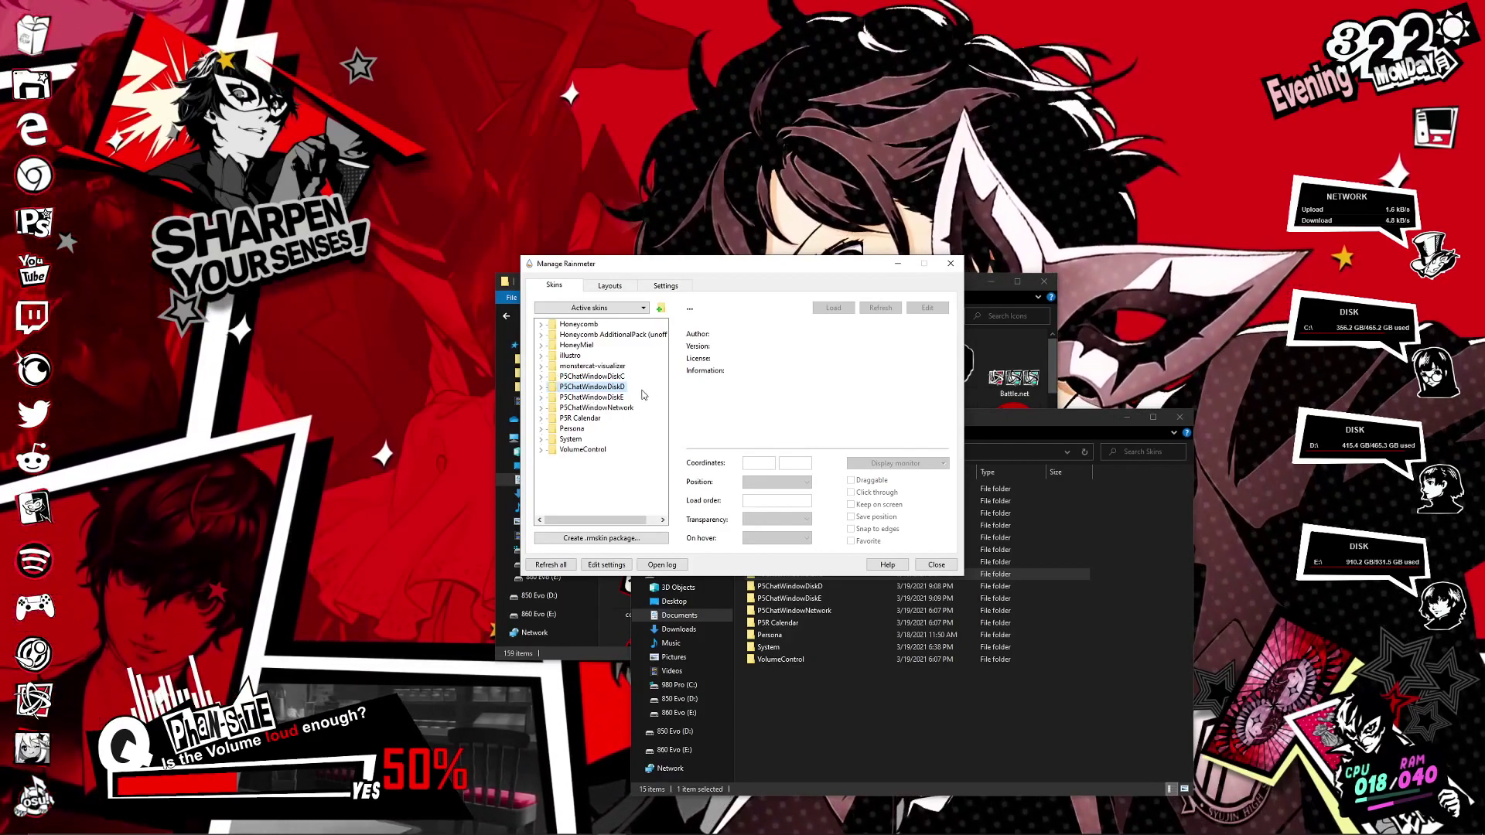
click(541, 366)
click(587, 408)
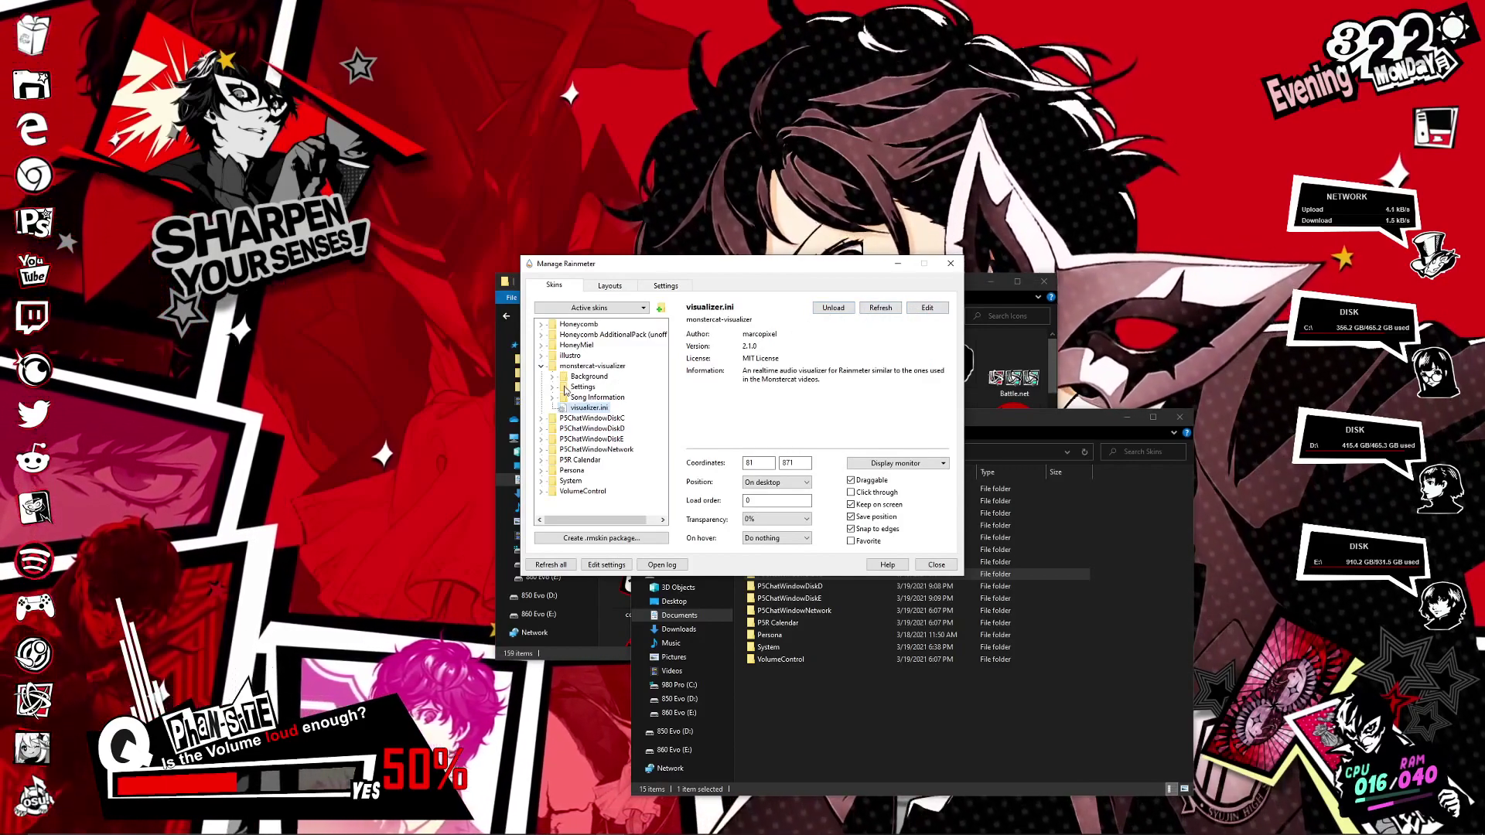
- Load and close the visualizer's general.ini settings panel, then open Rainmeter.ini in Notepad
click(552, 386)
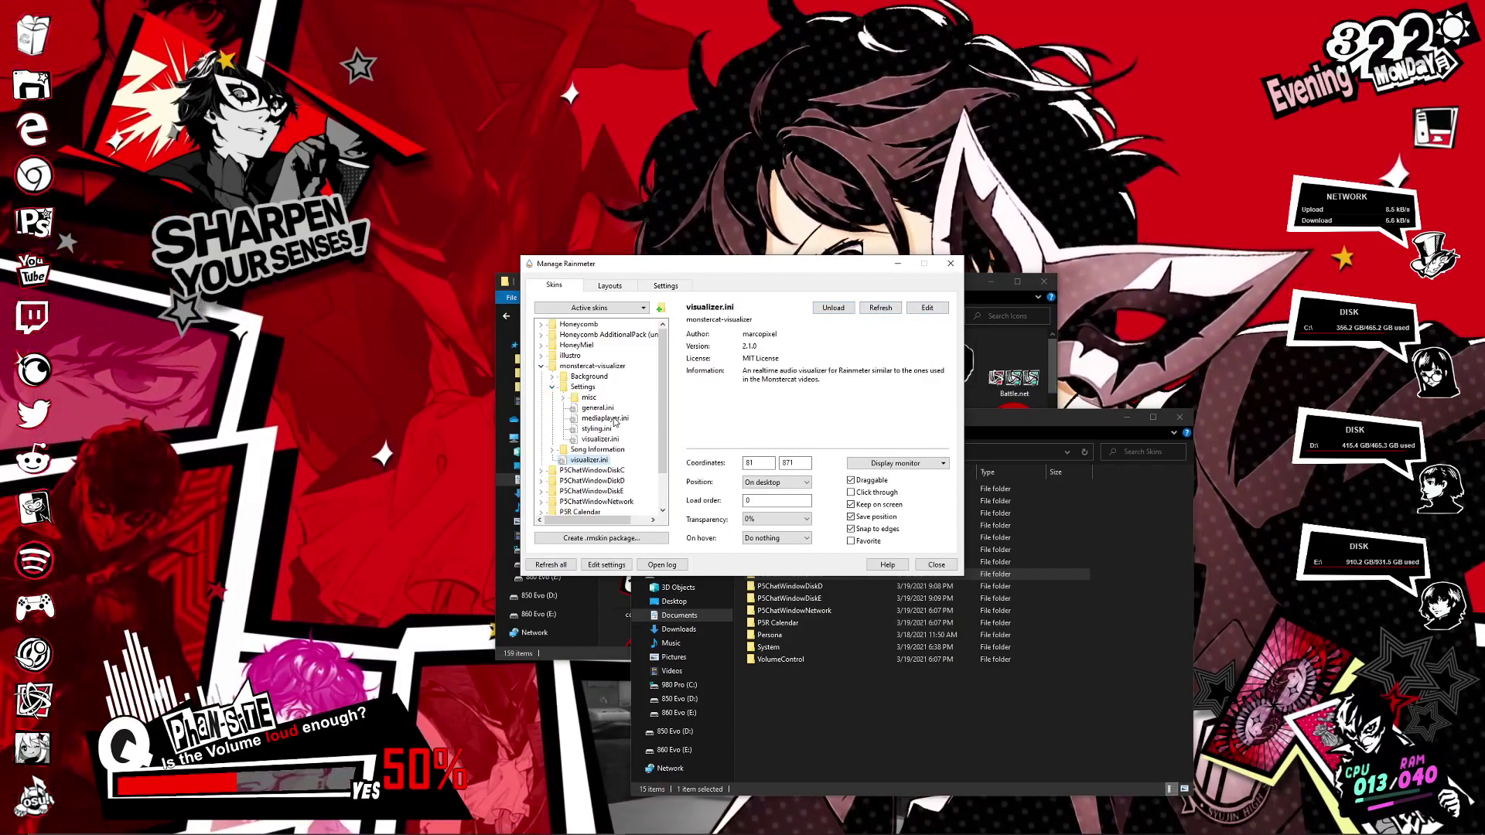
click(597, 408)
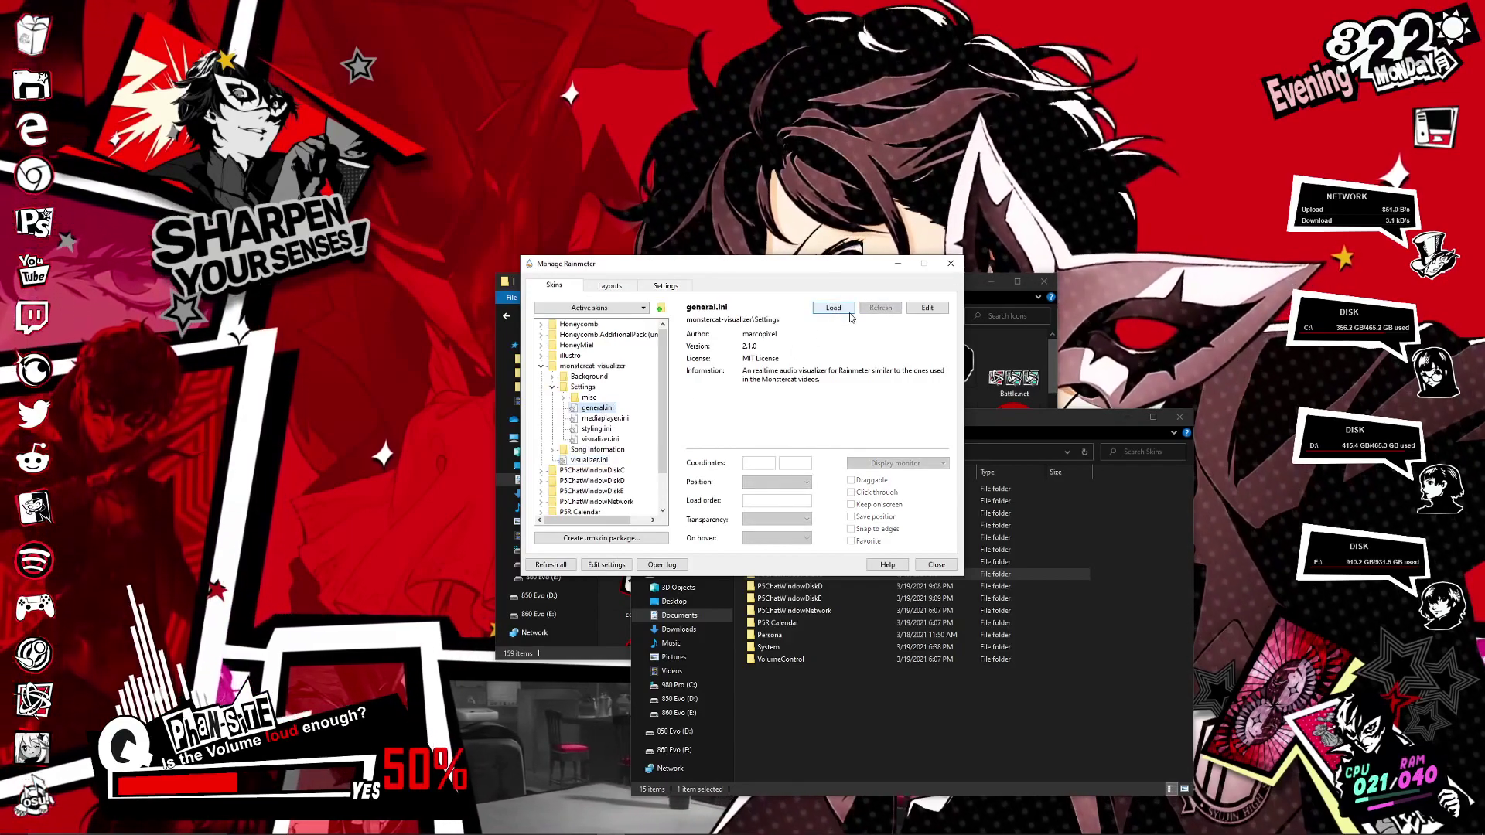
click(833, 309)
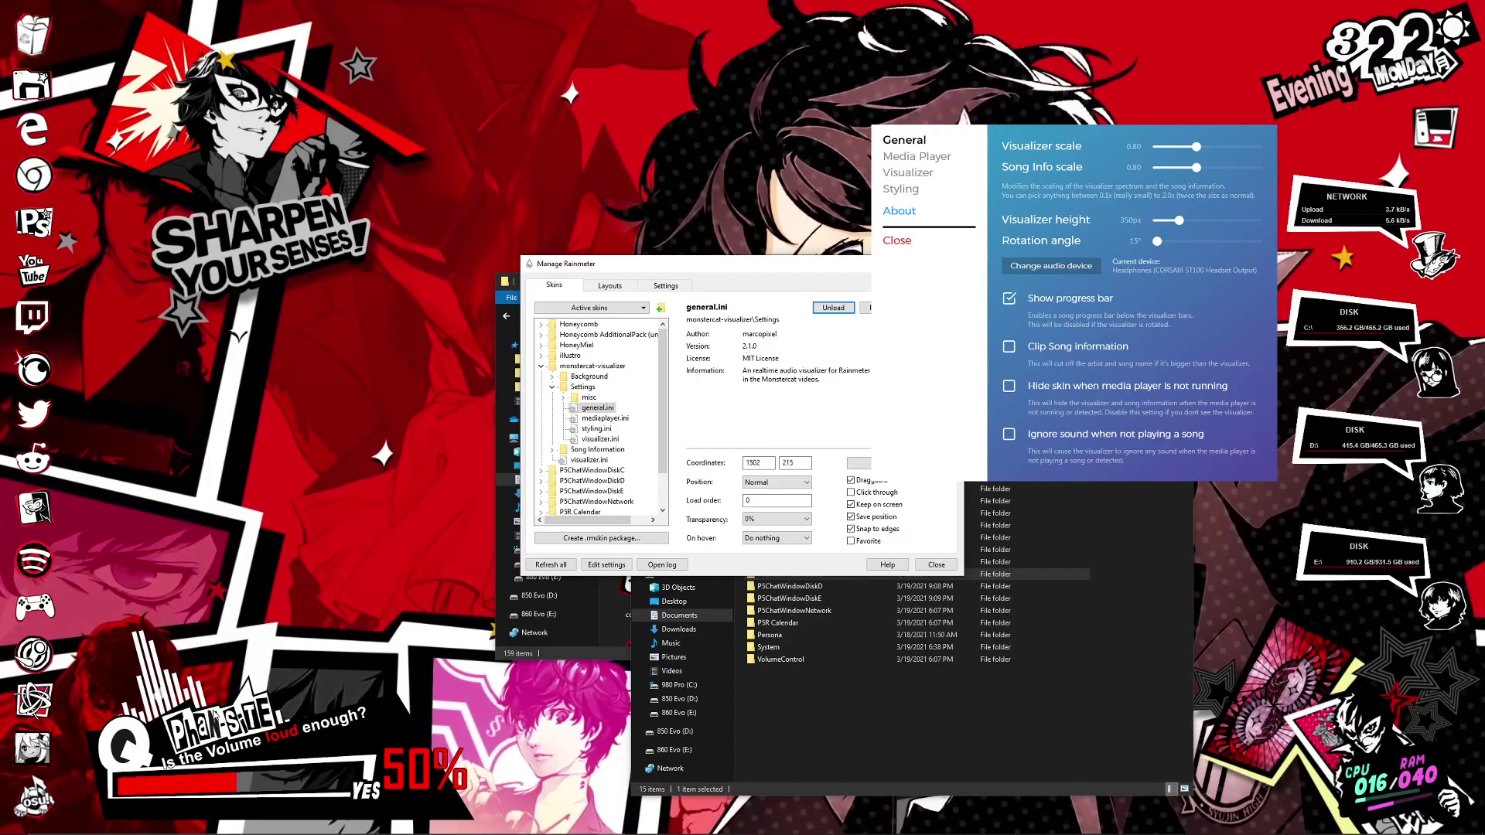
click(899, 241)
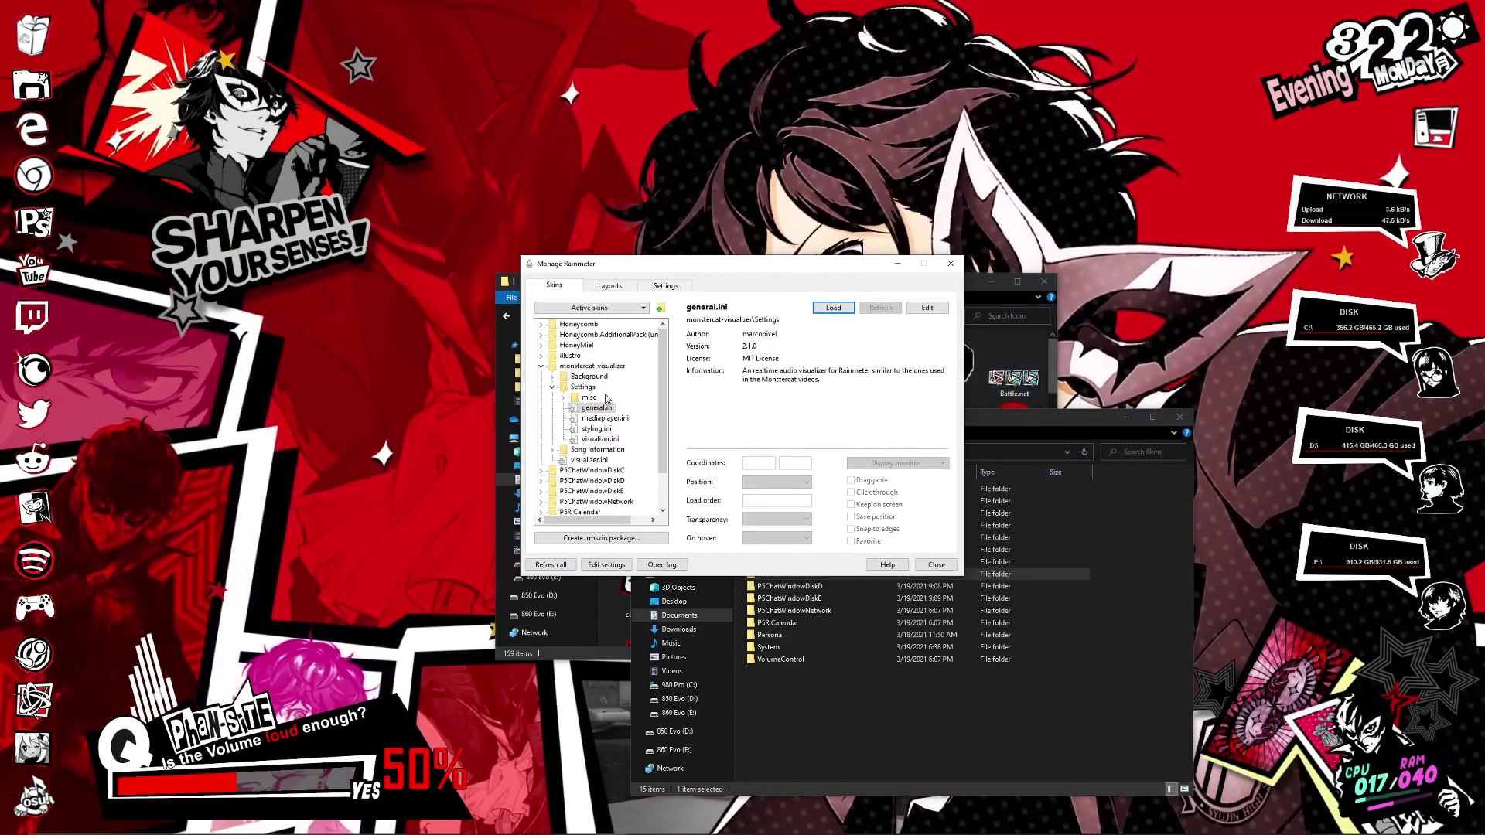
click(541, 368)
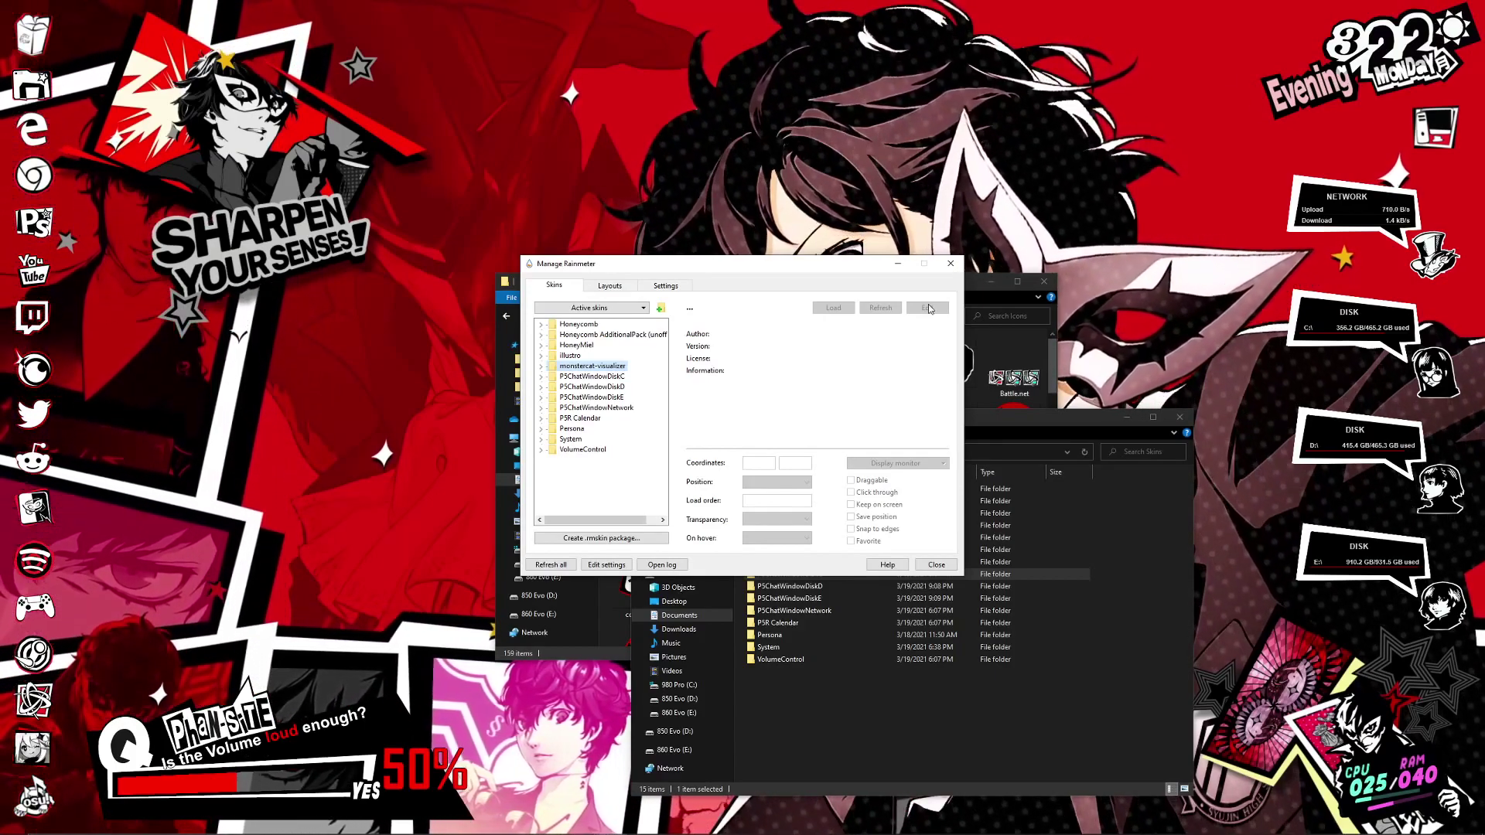
click(605, 565)
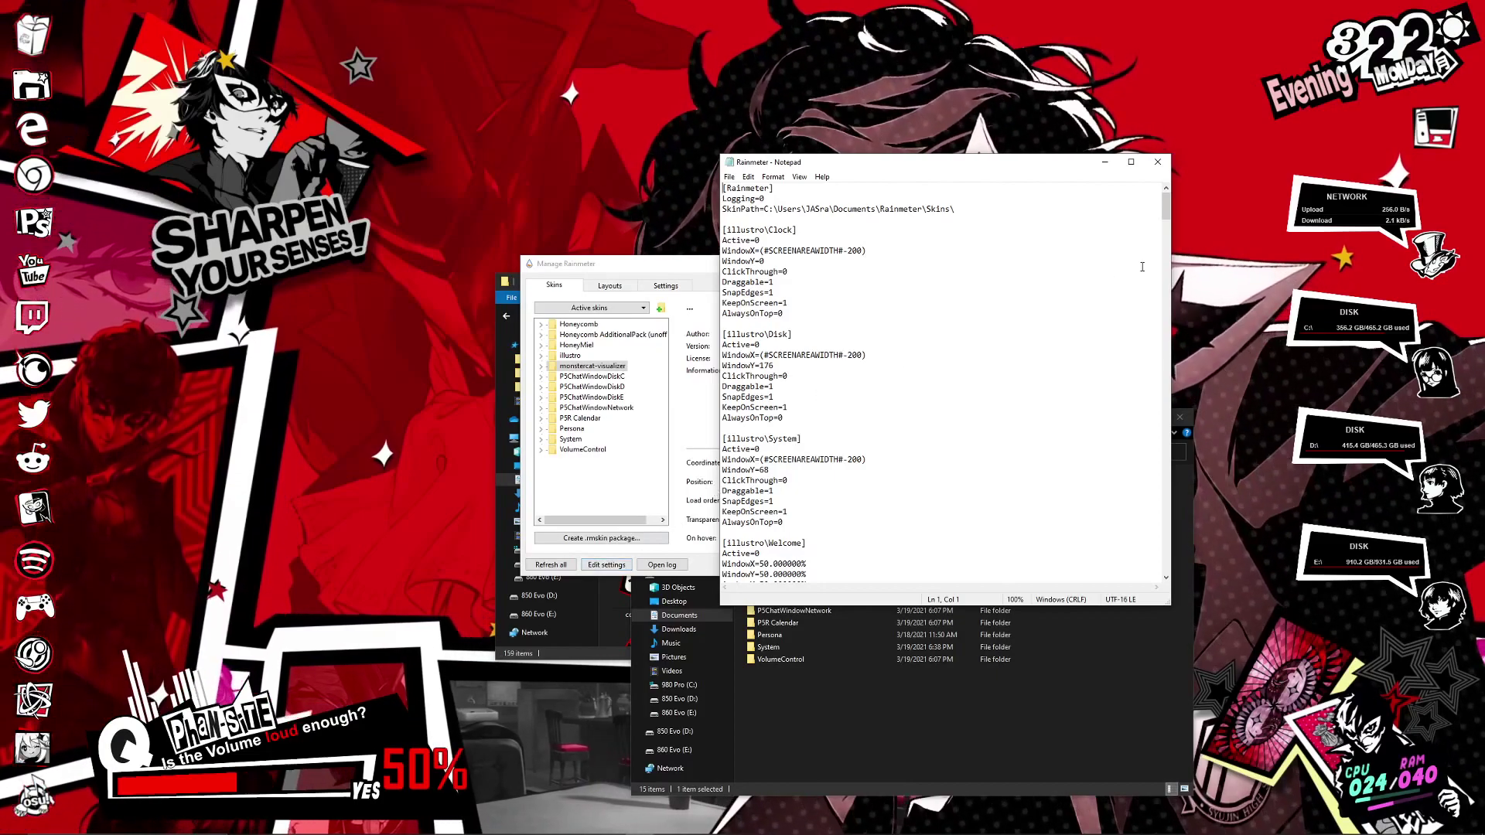
drag(1168, 215, 1143, 356)
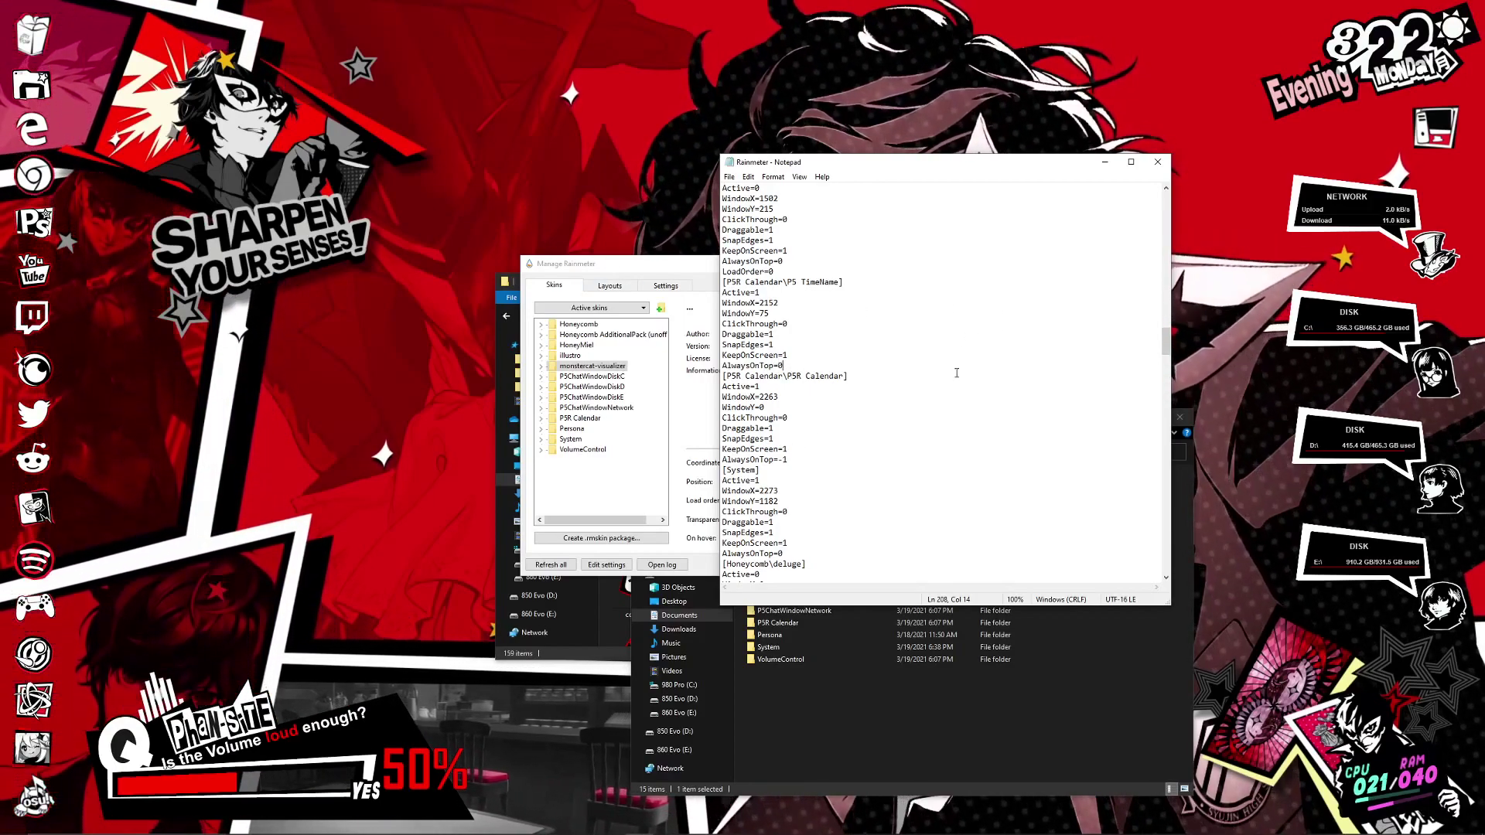
drag(1165, 353, 1158, 317)
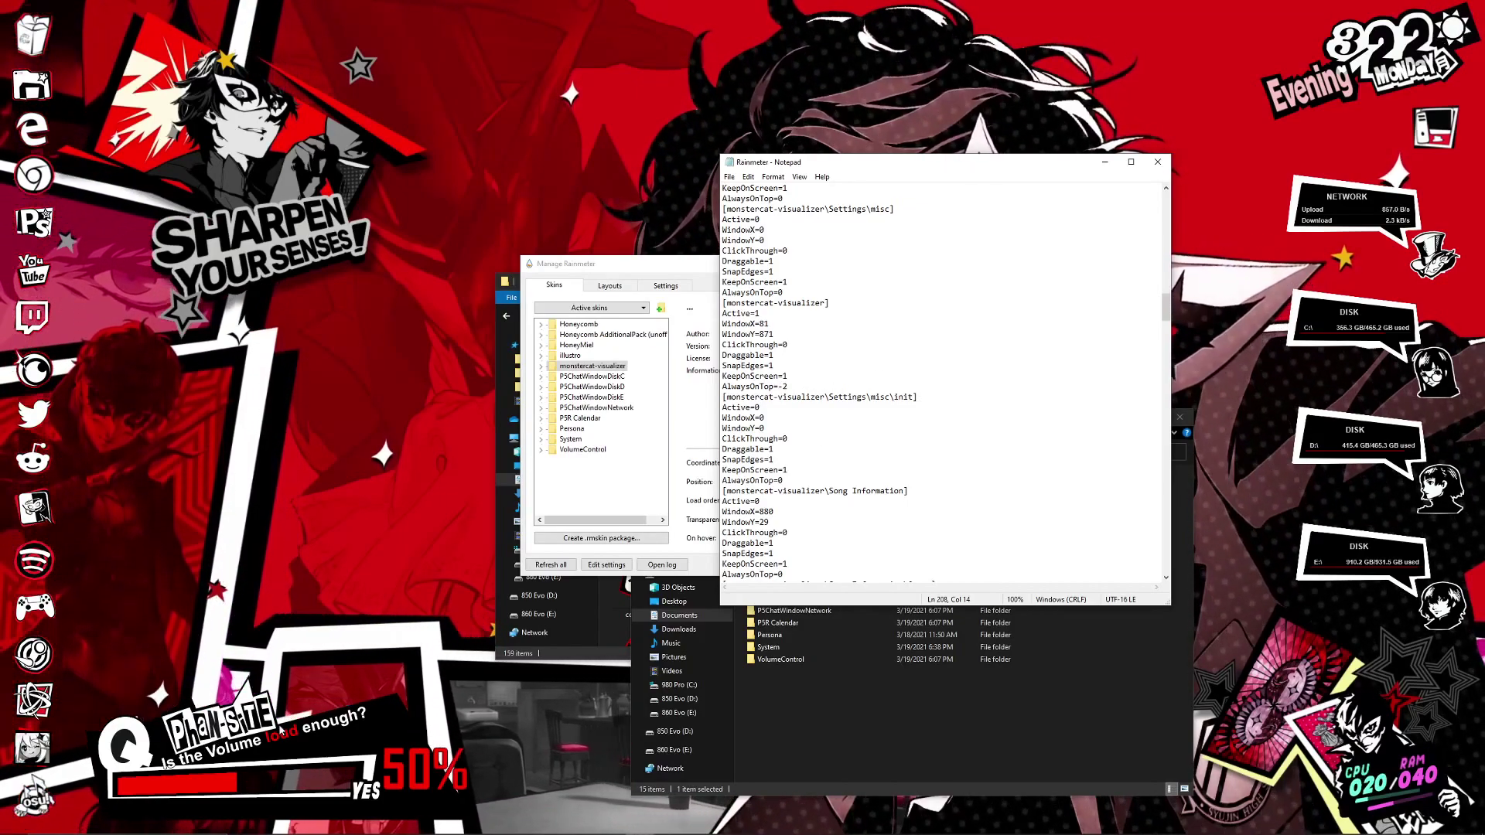
- Close Rainmeter.ini, expand Honeycomb in the manager, and open the Honeycomb folder in Explorer
click(1157, 162)
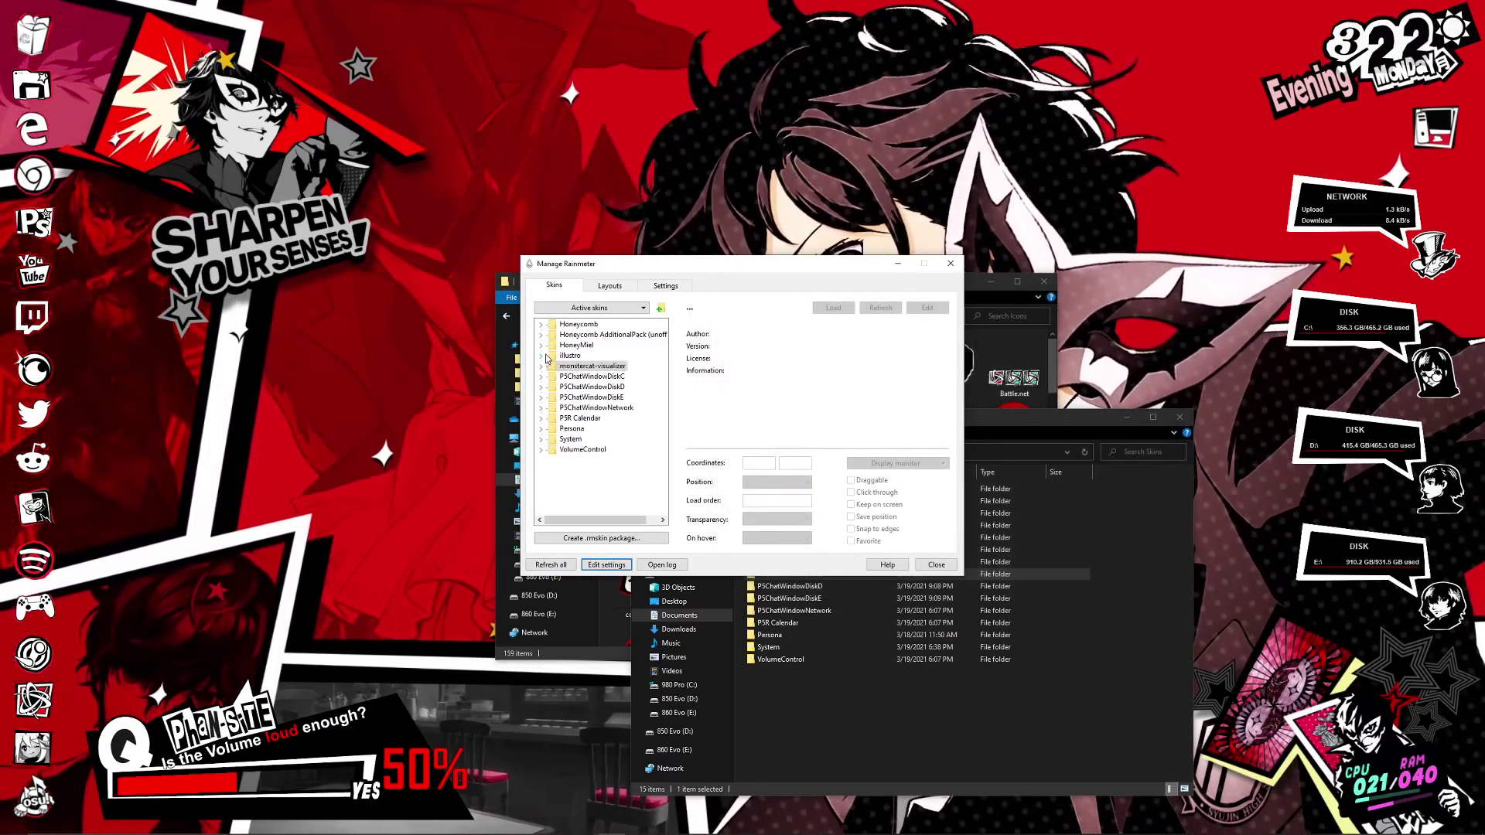
click(542, 326)
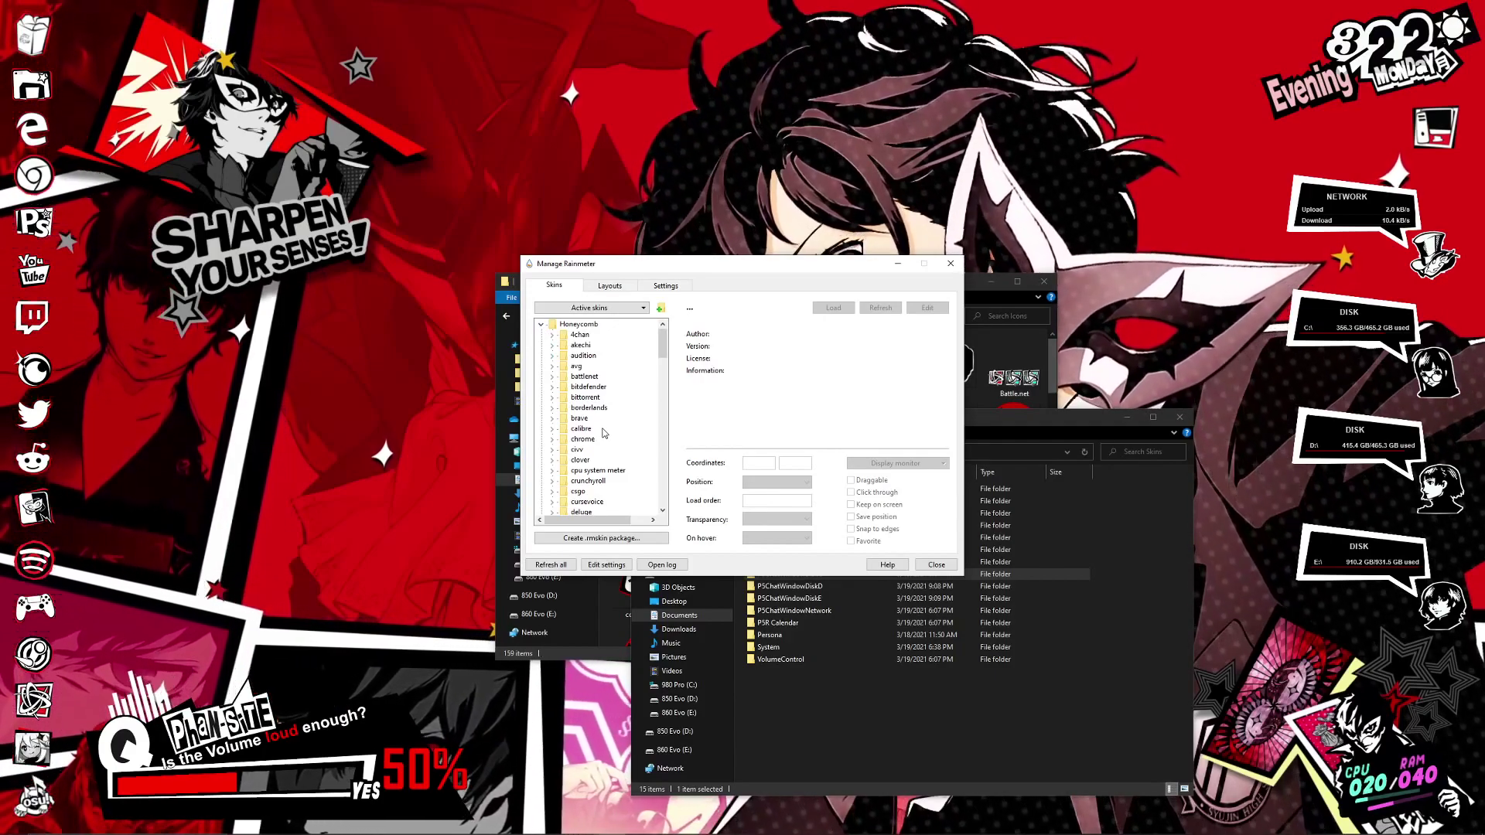
click(798, 719)
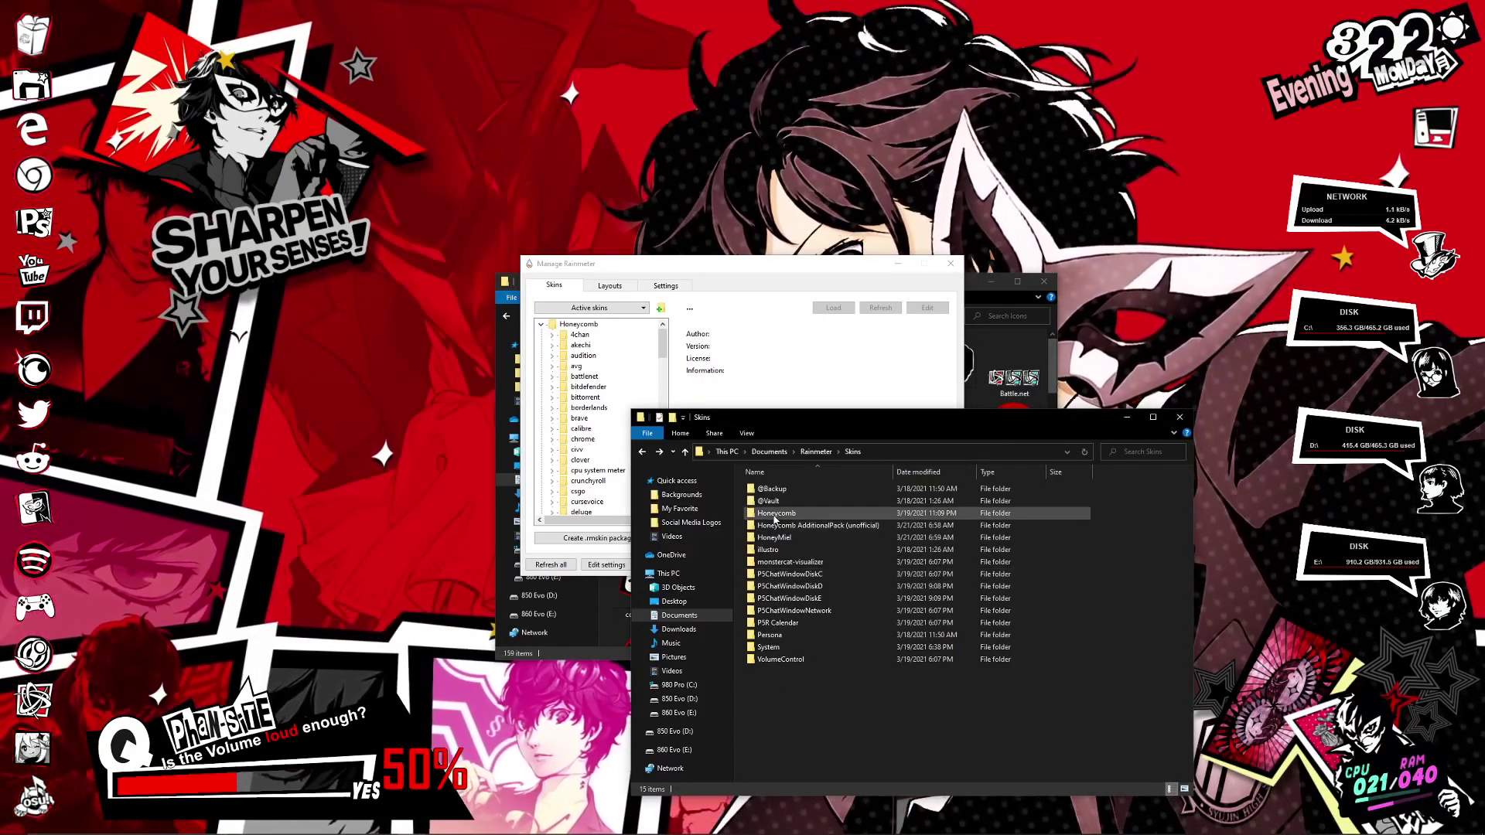
double_click(851, 515)
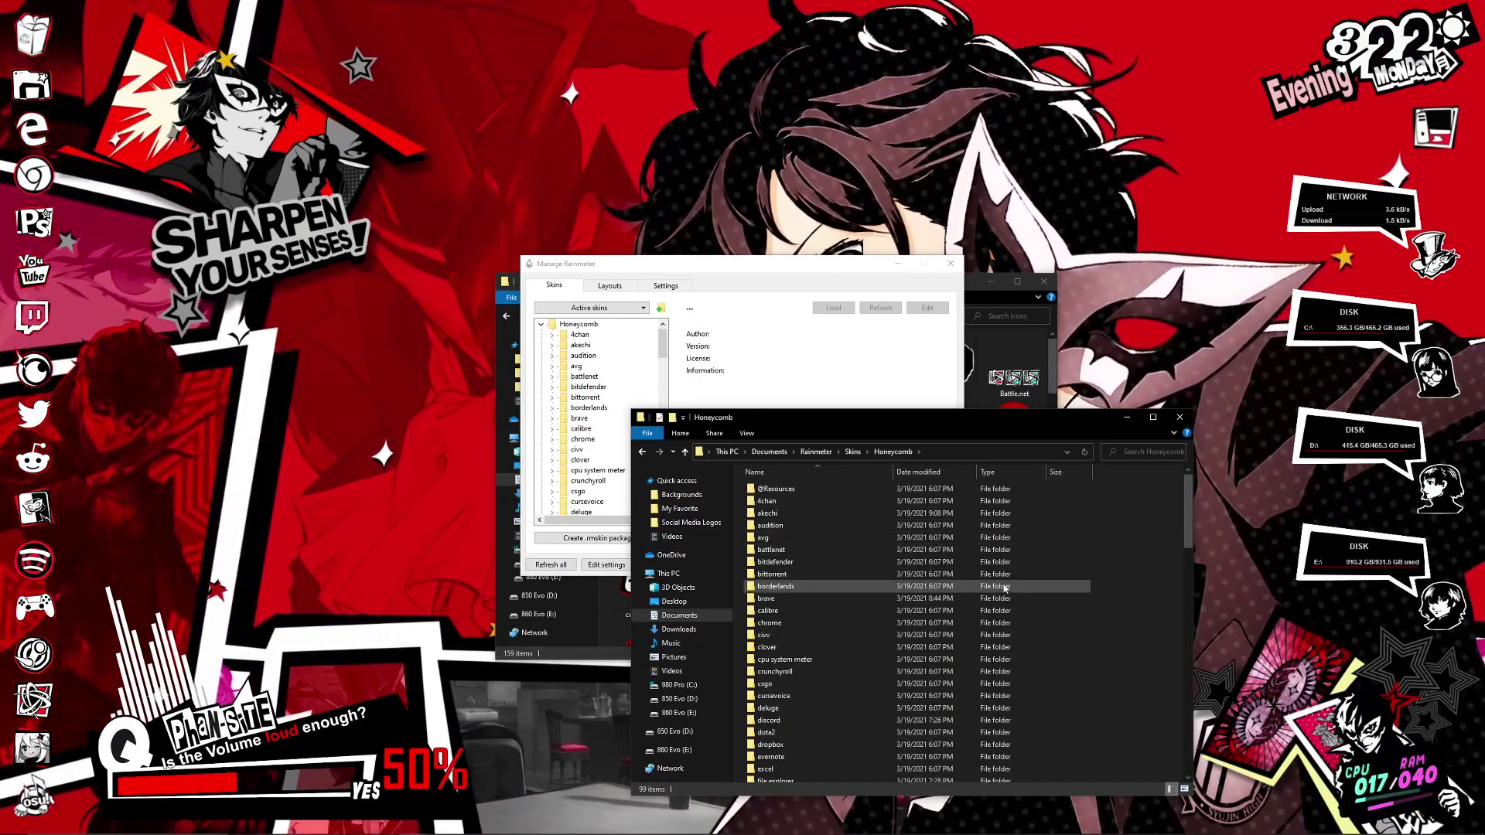
- Browse the Honeycomb folder's contents and open its chrome subfolder
scroll(844, 708, down, 3)
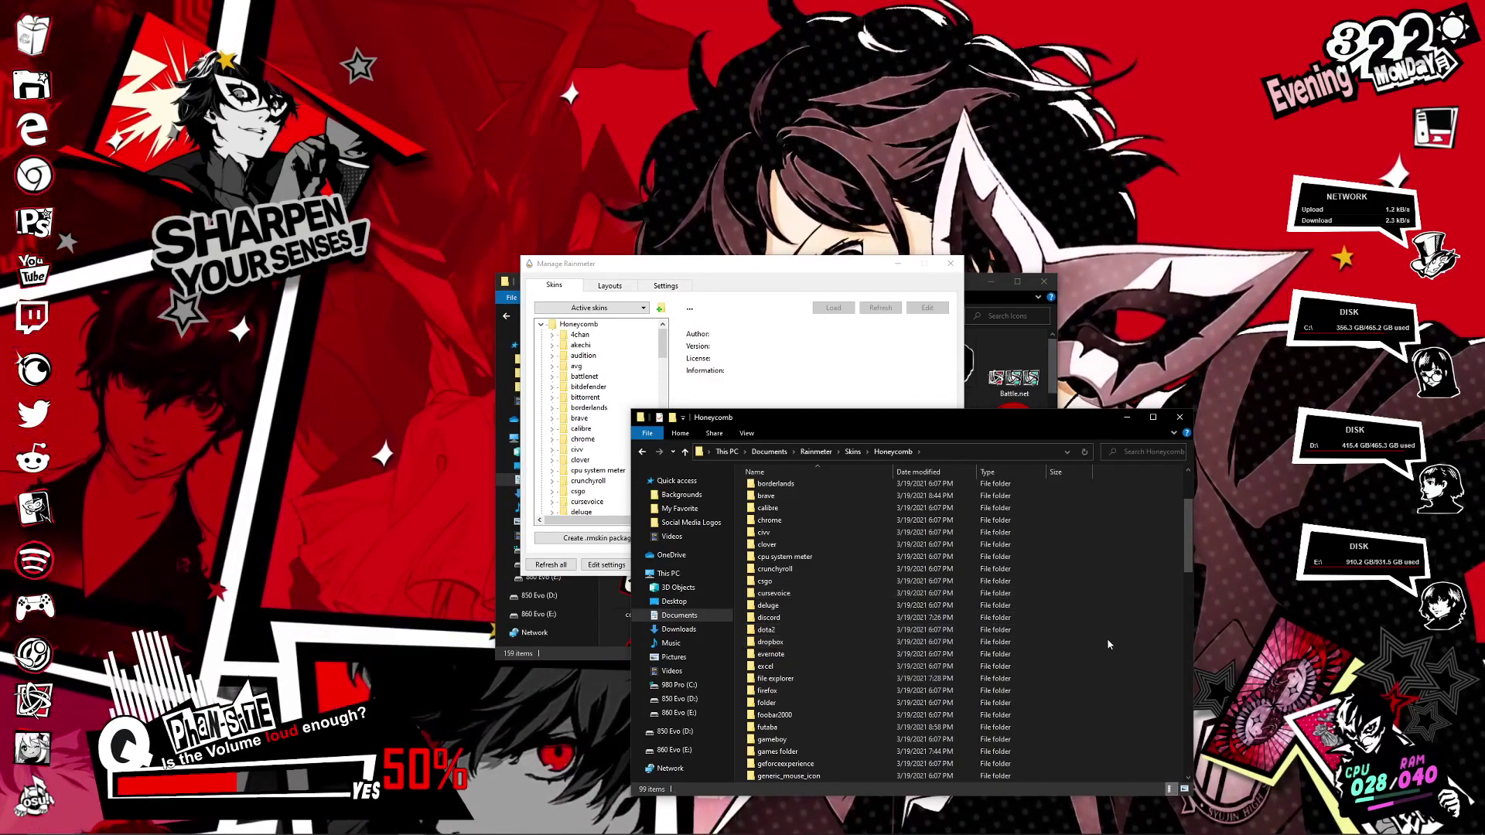
scroll(1117, 659, up, 3)
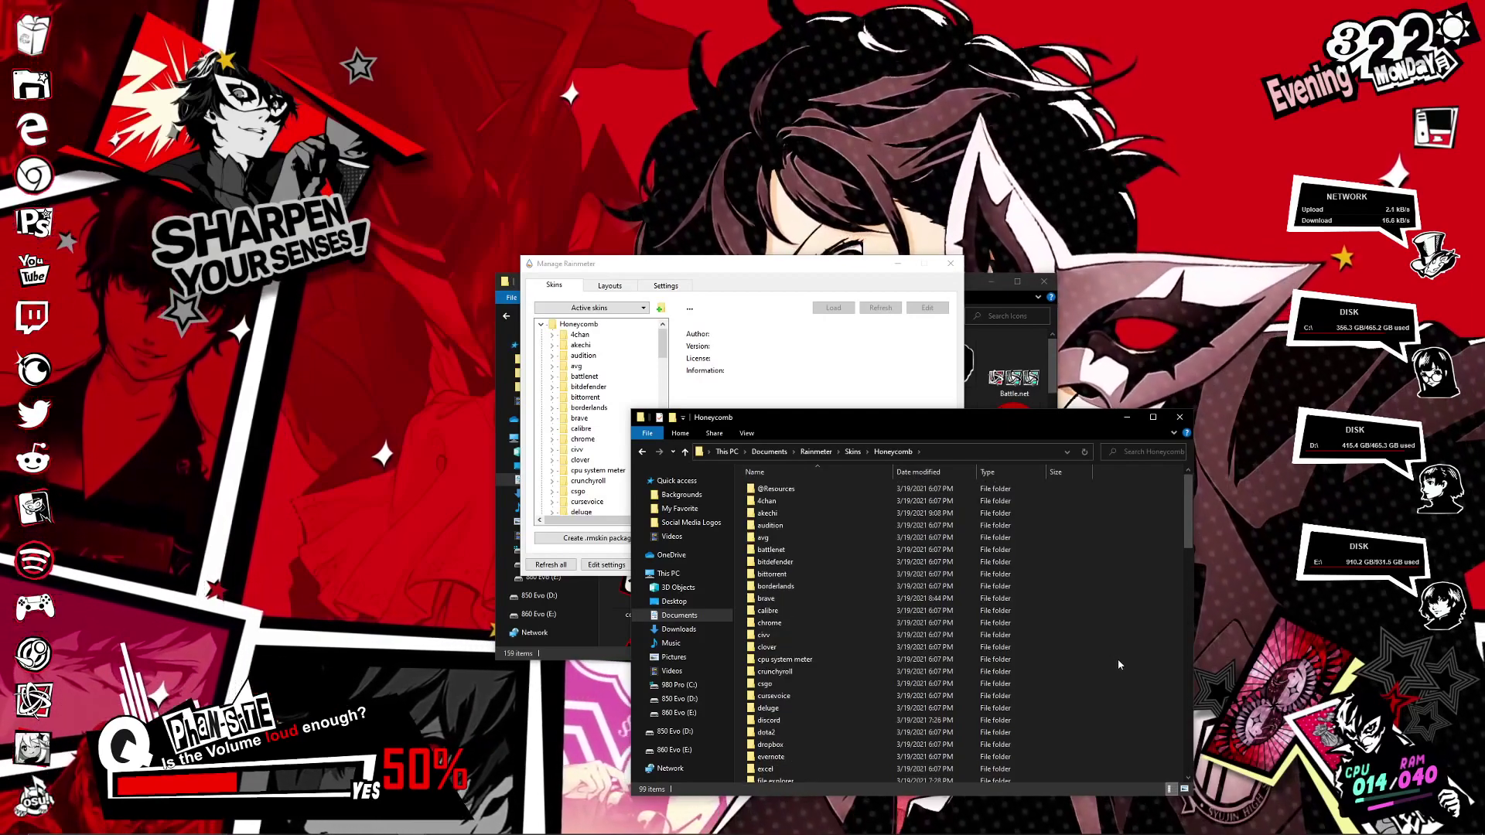
scroll(796, 541, down, 15)
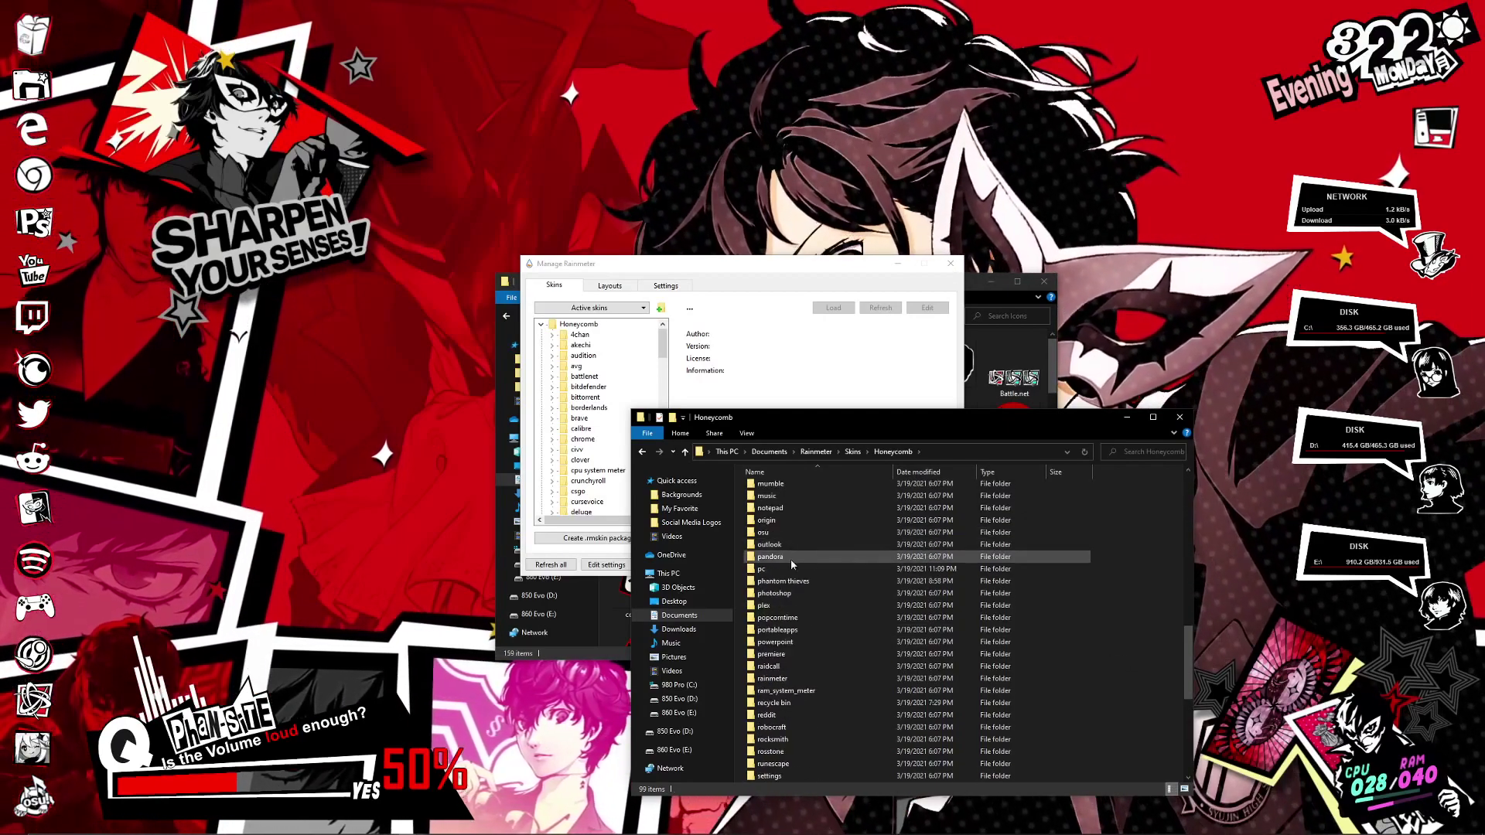
scroll(790, 558, up, 12)
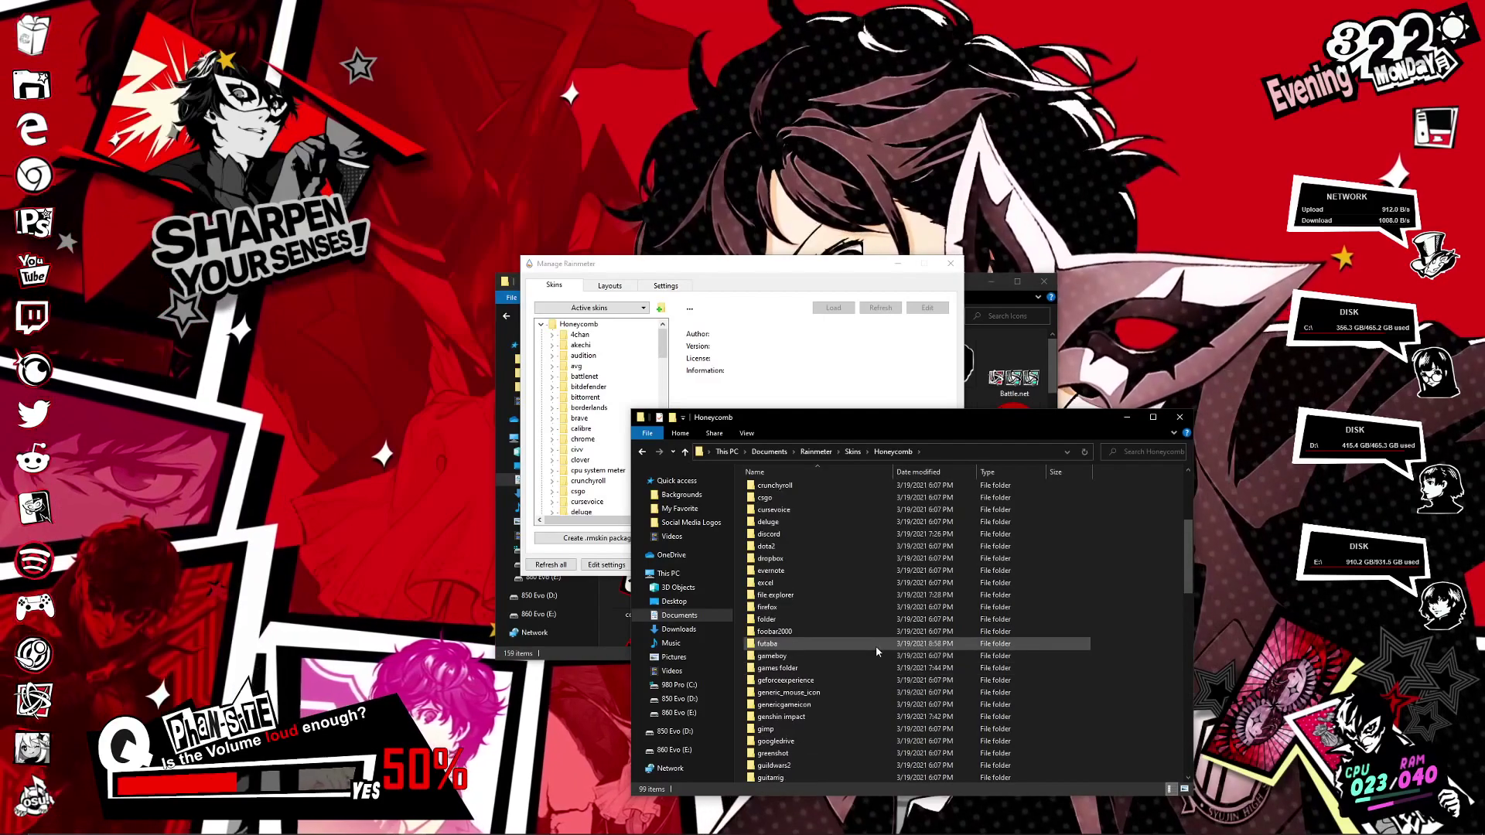
scroll(876, 652, up, 5)
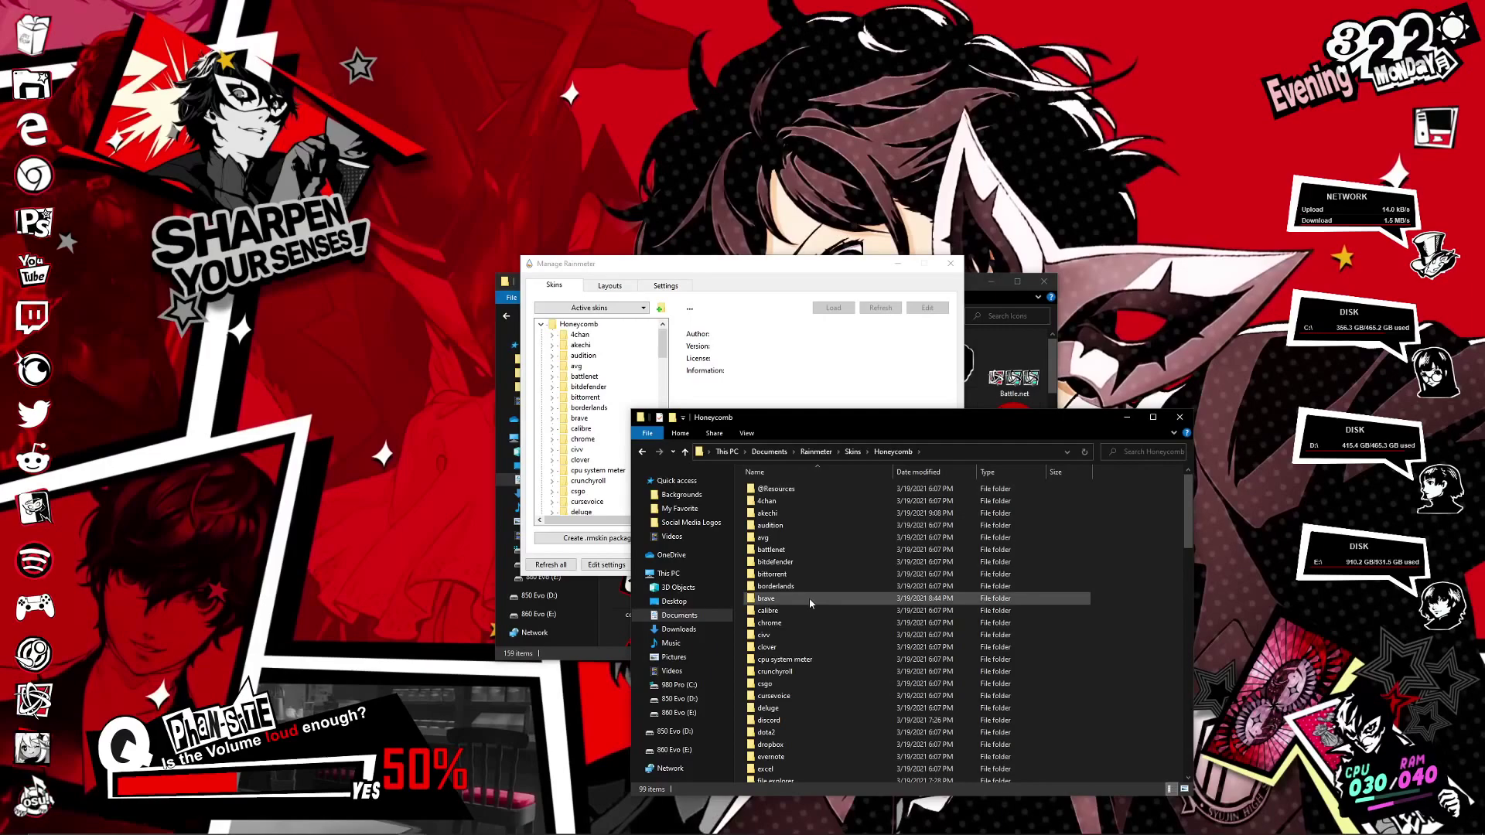
double_click(770, 623)
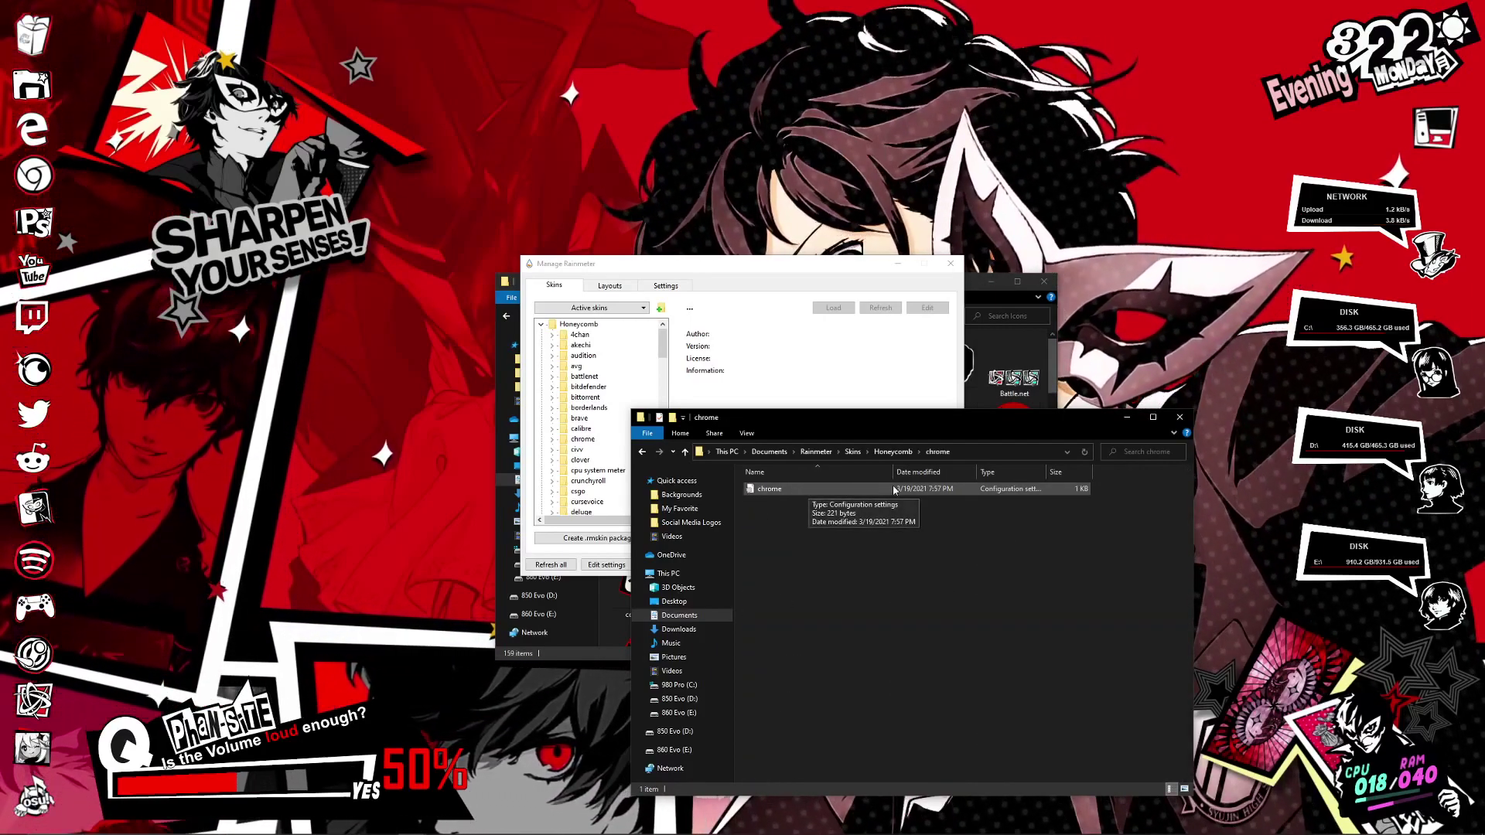
- Close the chrome folder and open the crunchyroll.ini skin in Notepad
click(1186, 419)
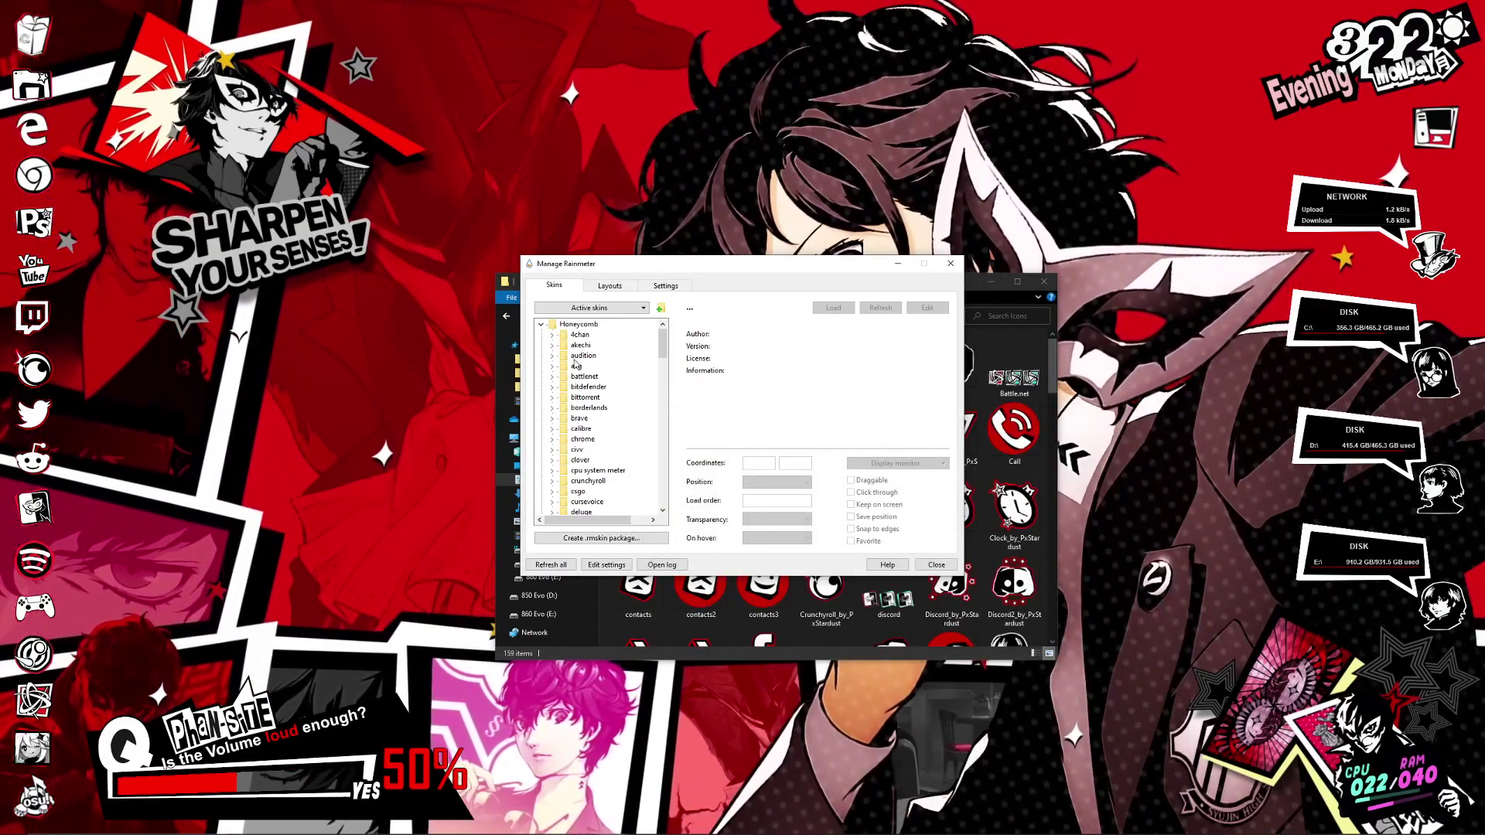
scroll(561, 433, down, 1)
click(552, 450)
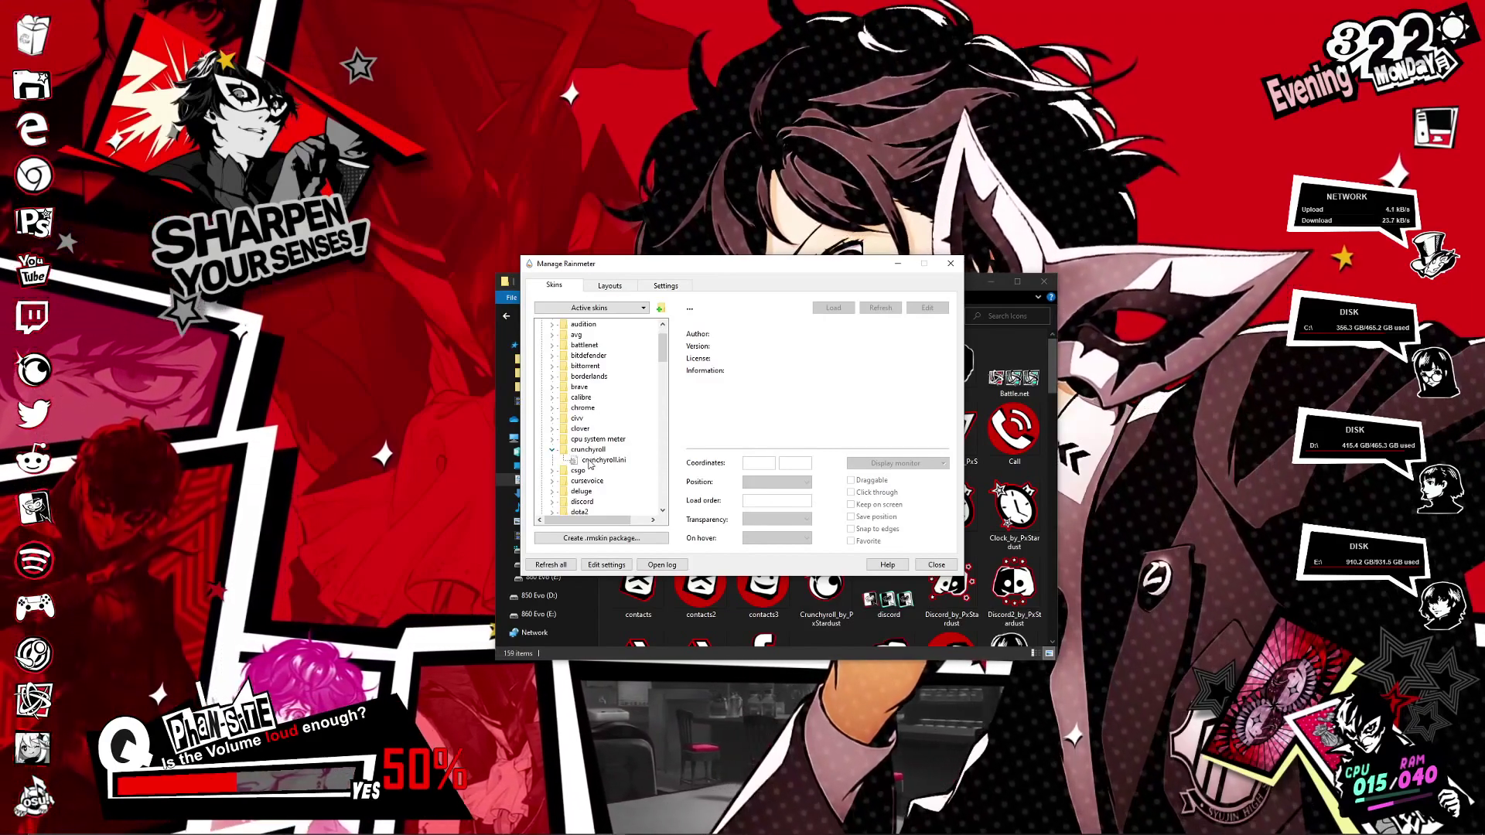
click(591, 461)
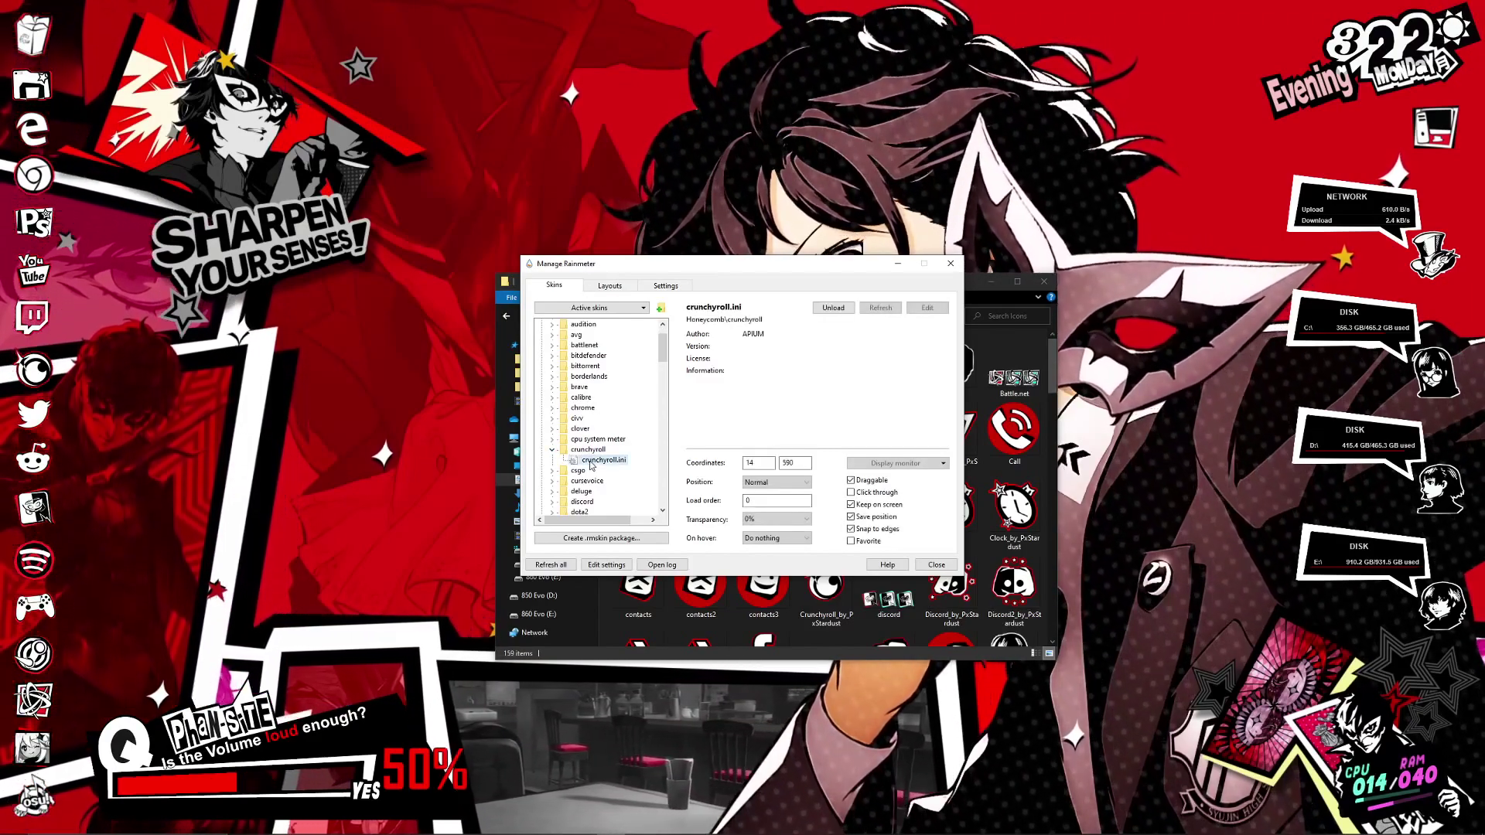
click(927, 308)
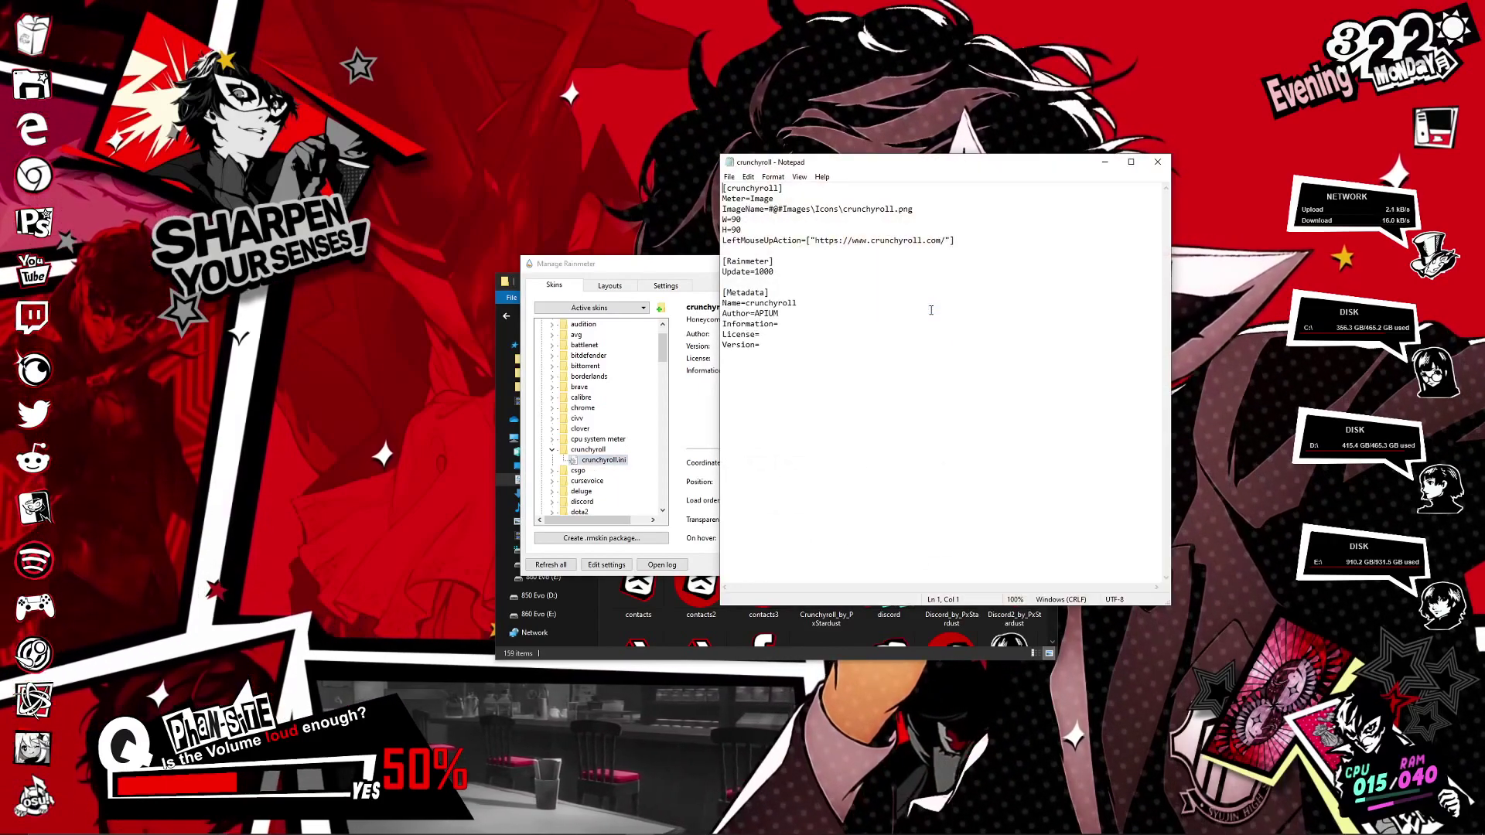
- Compare crunchyroll.ini's image and link settings with the Icons folder, then close Notepad unchanged
click(677, 657)
click(917, 209)
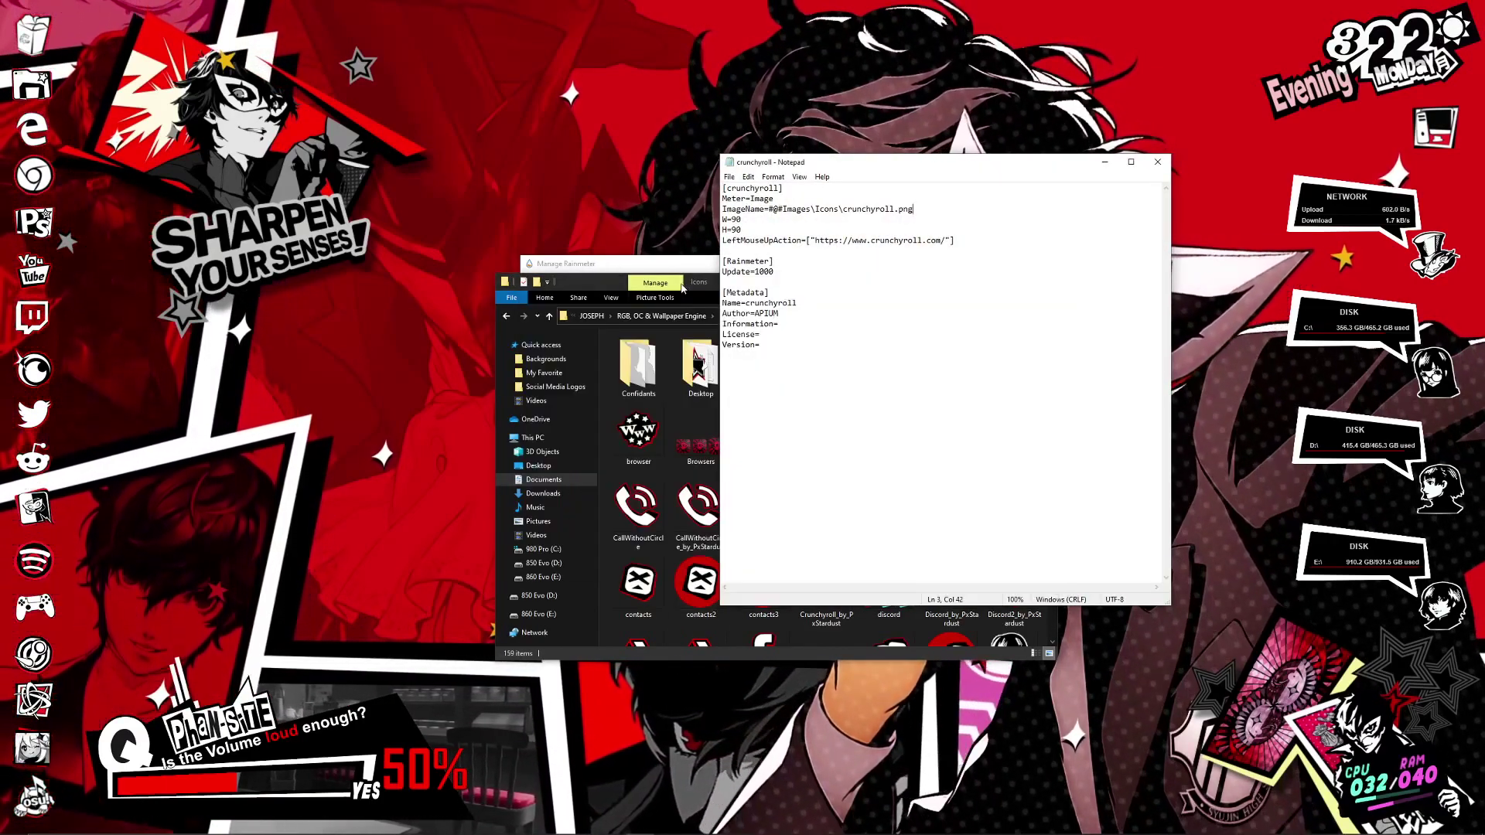
click(583, 284)
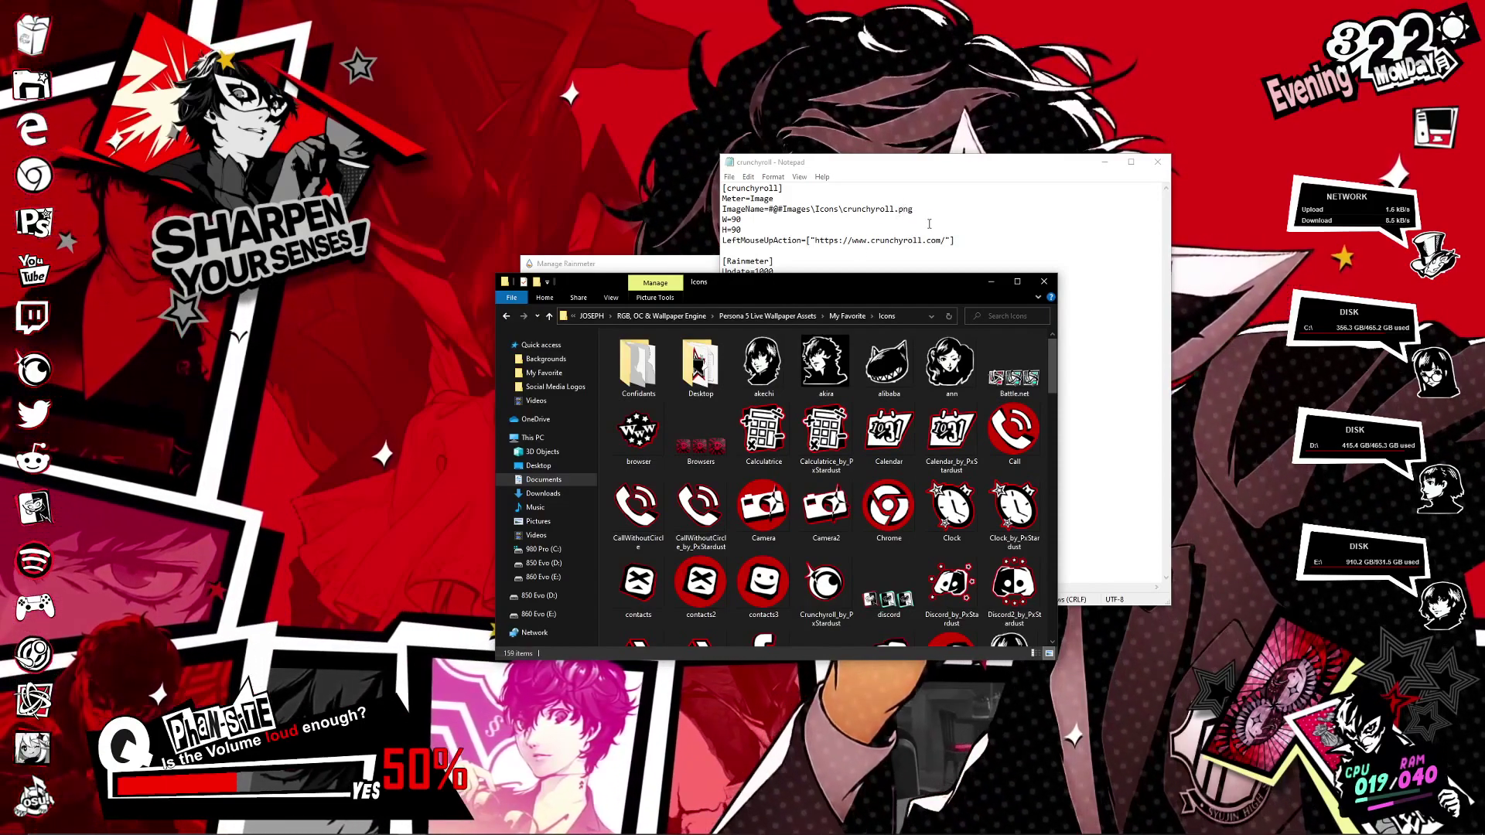
click(903, 240)
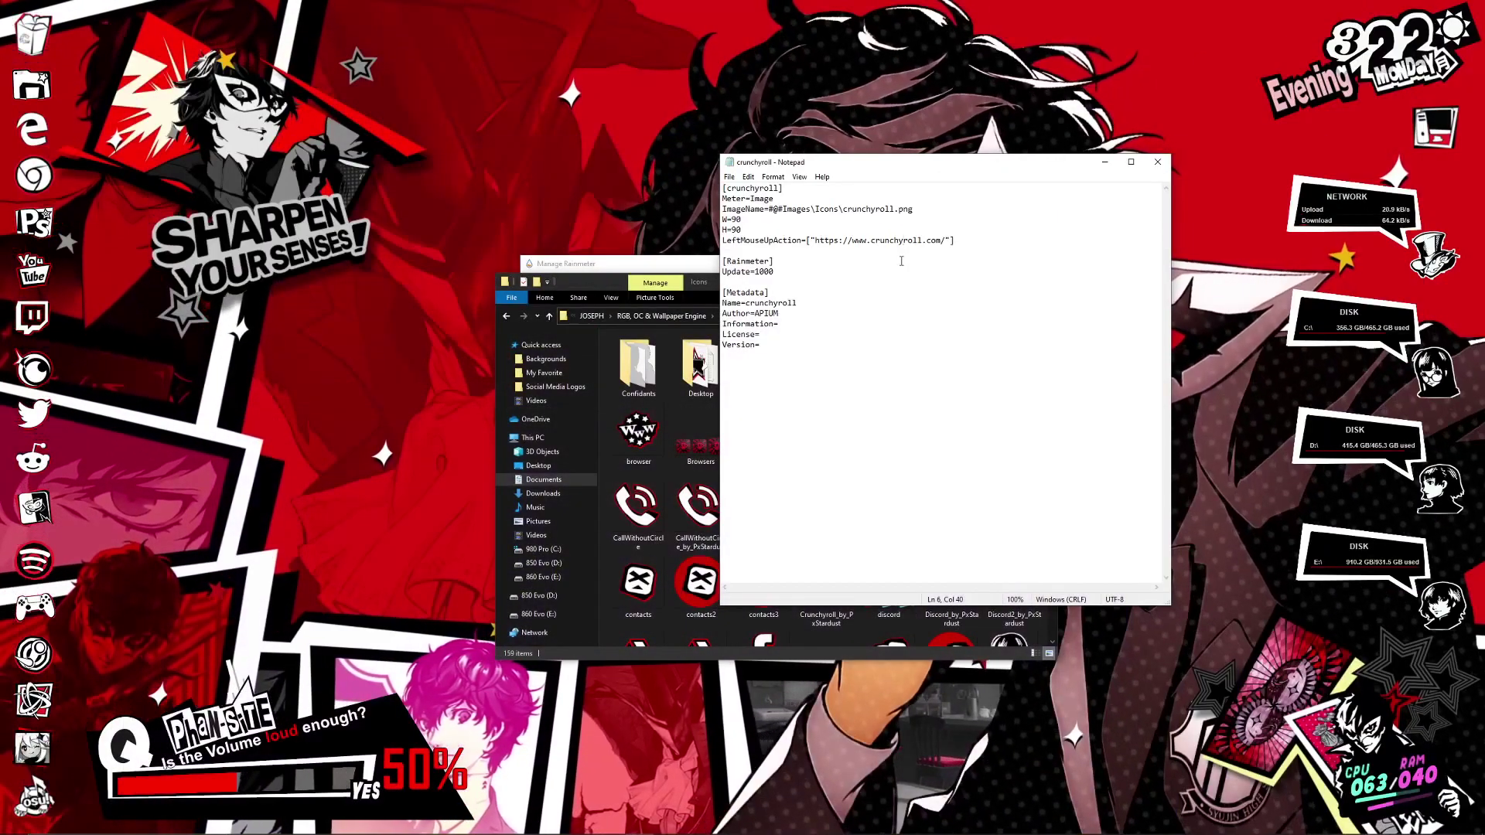
click(730, 177)
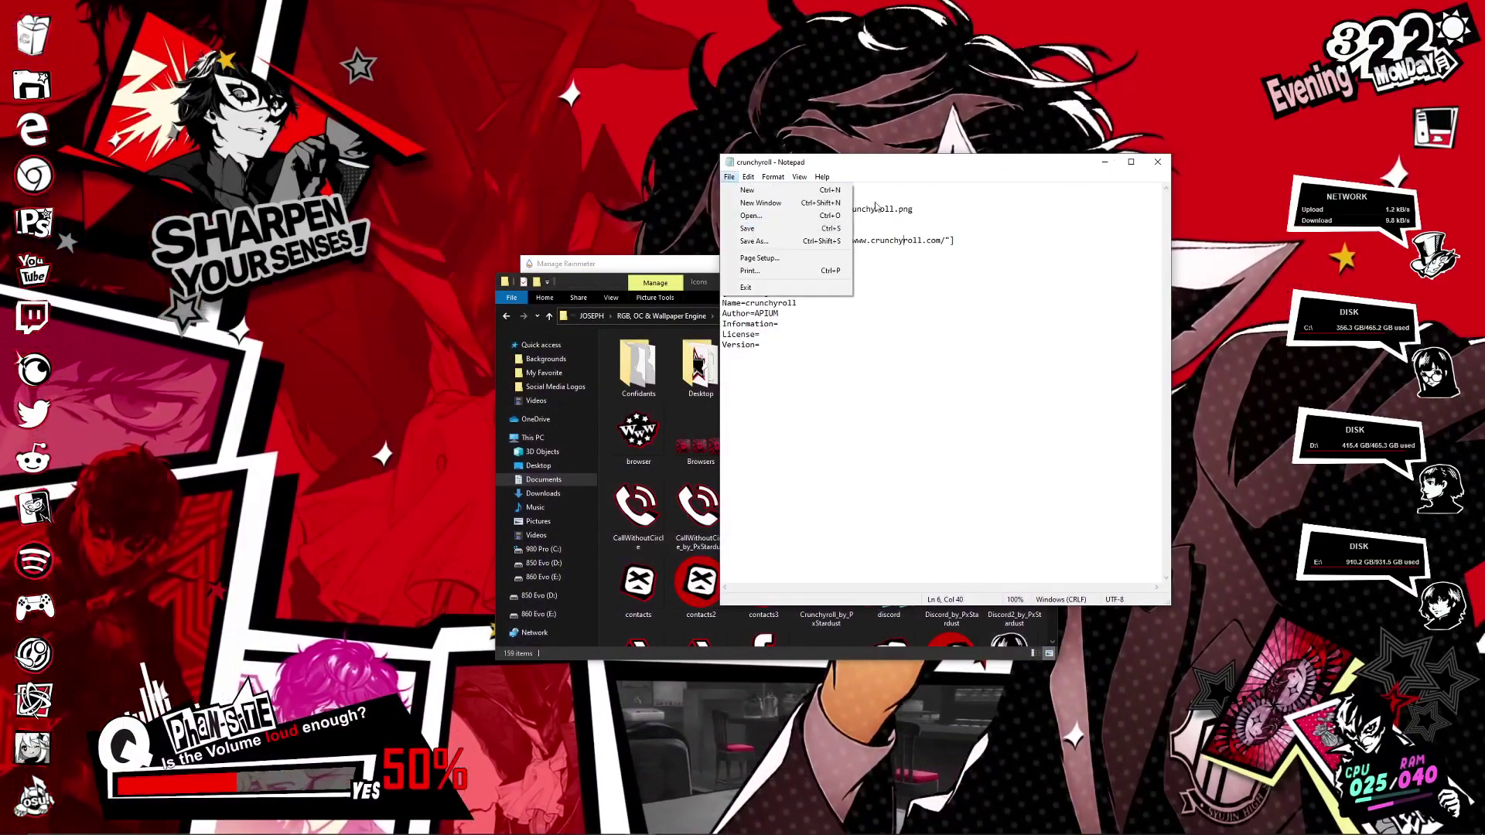
click(792, 228)
click(1158, 162)
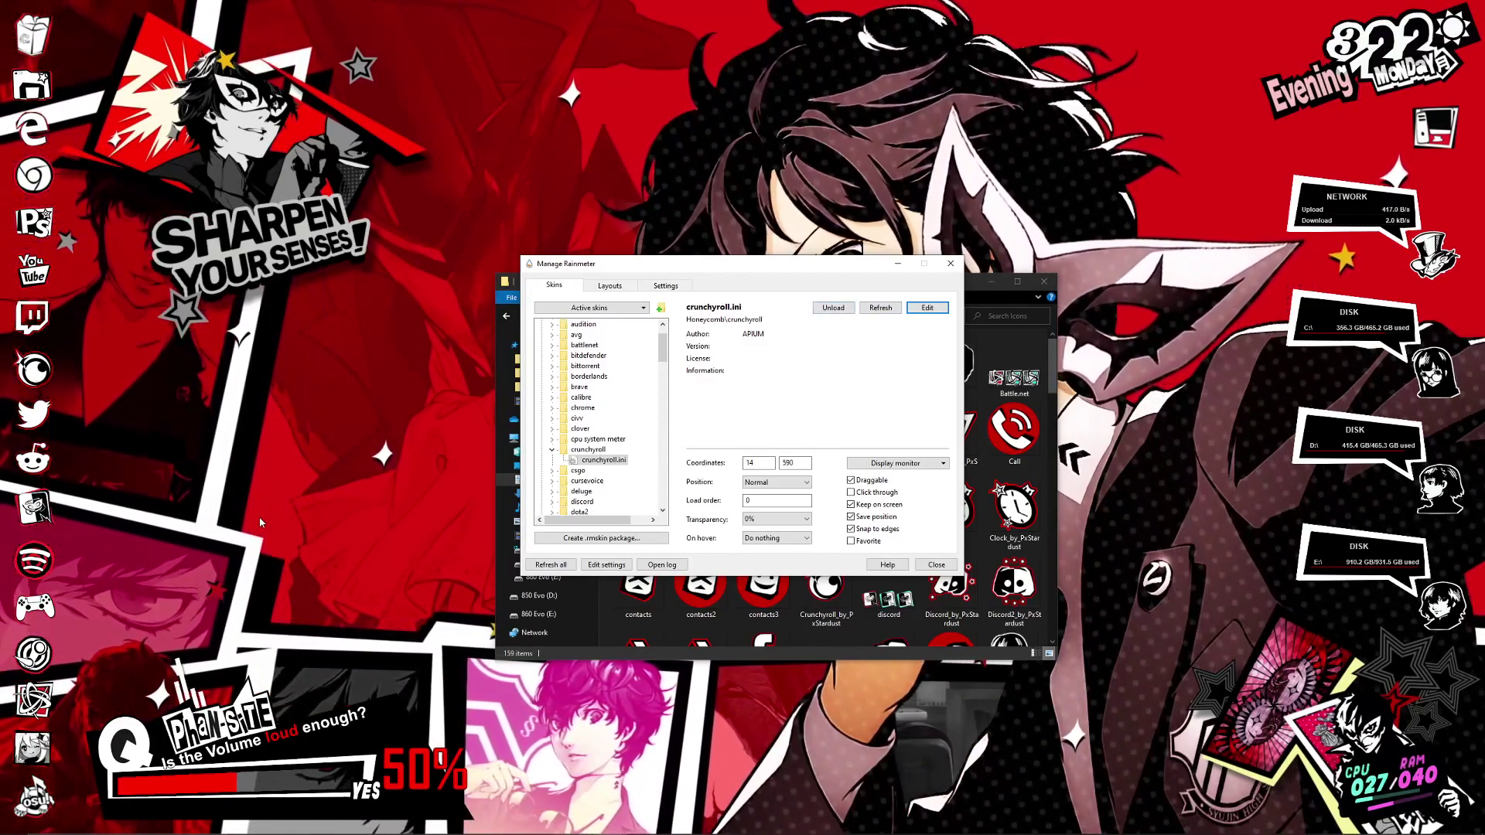
- Reopen crunchyroll.ini for another look, close it, and collapse the crunchyroll entry
click(925, 307)
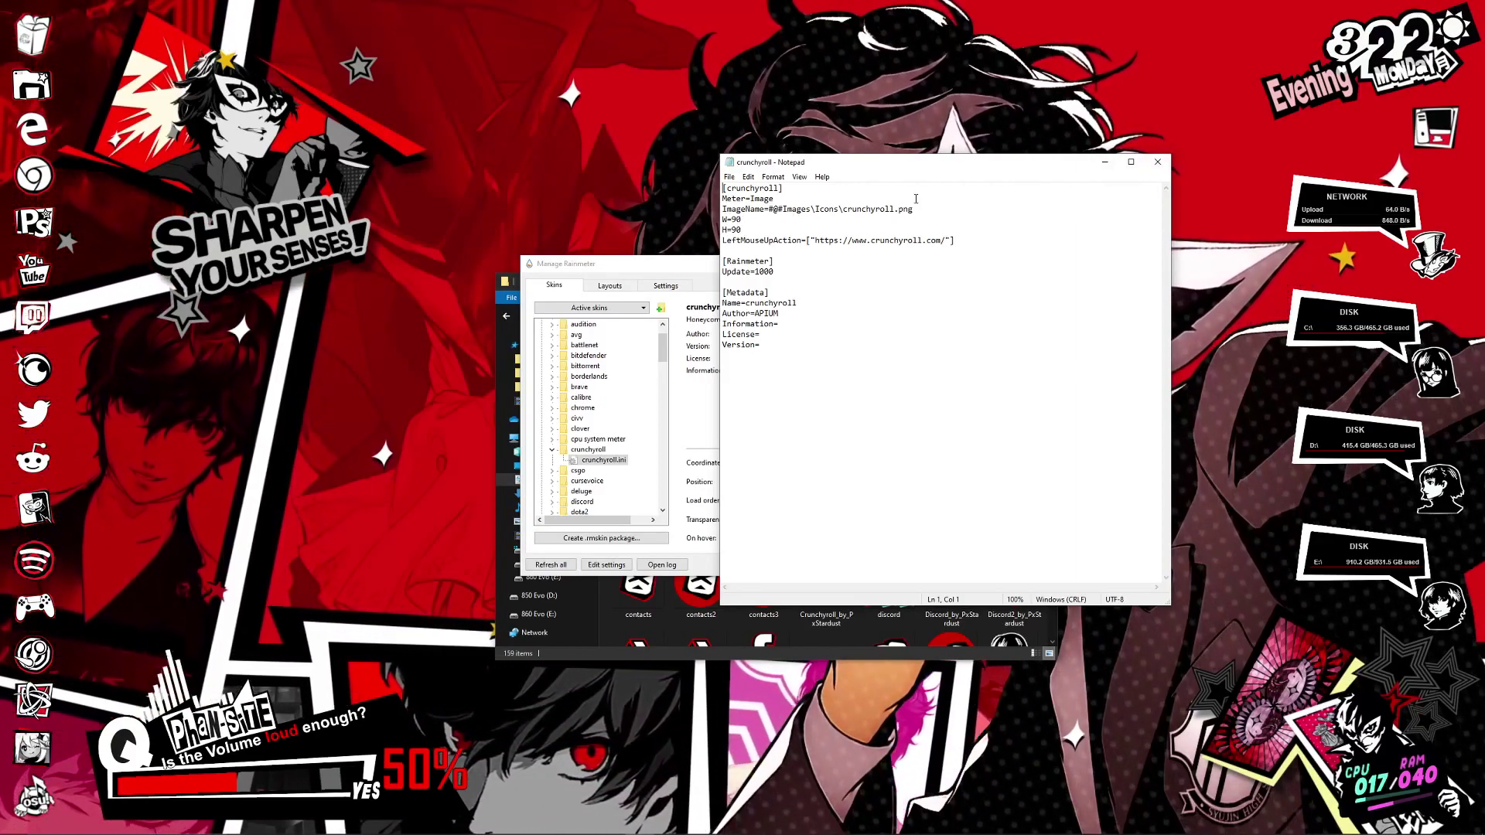
click(1158, 163)
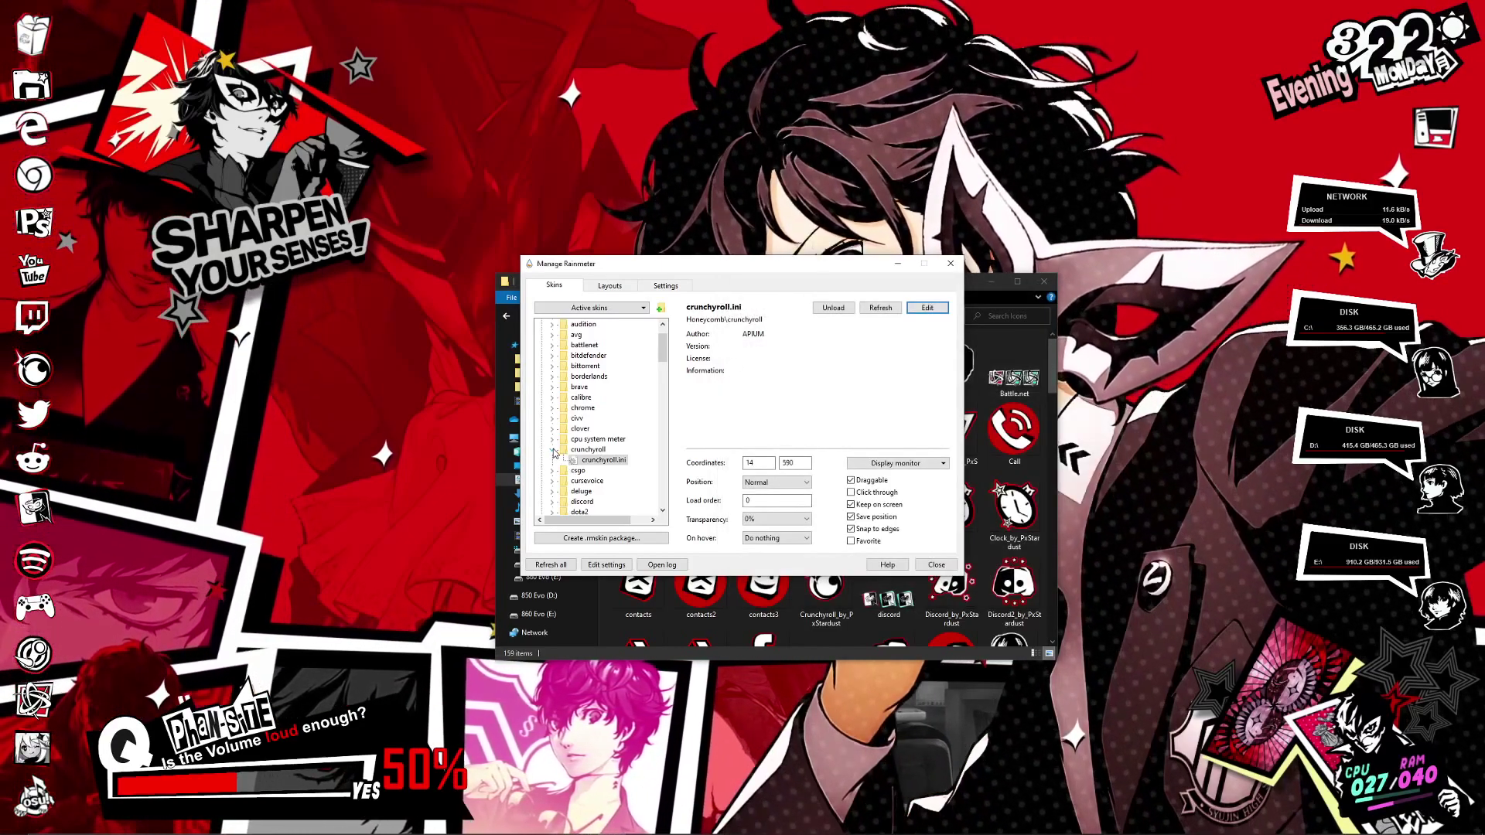
click(553, 449)
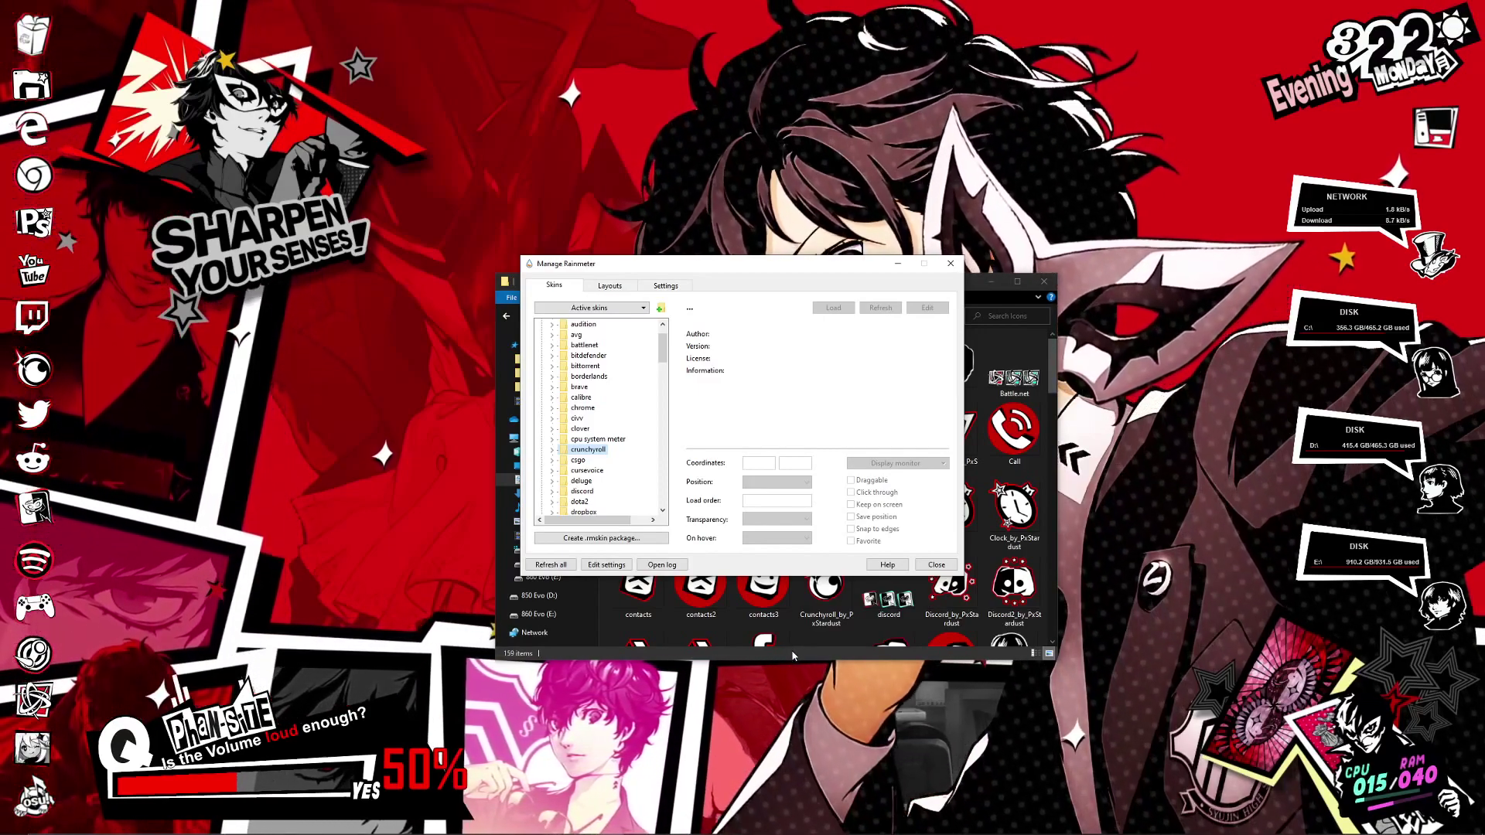
- Scroll through the Icons folder looking for the discord icon
click(792, 654)
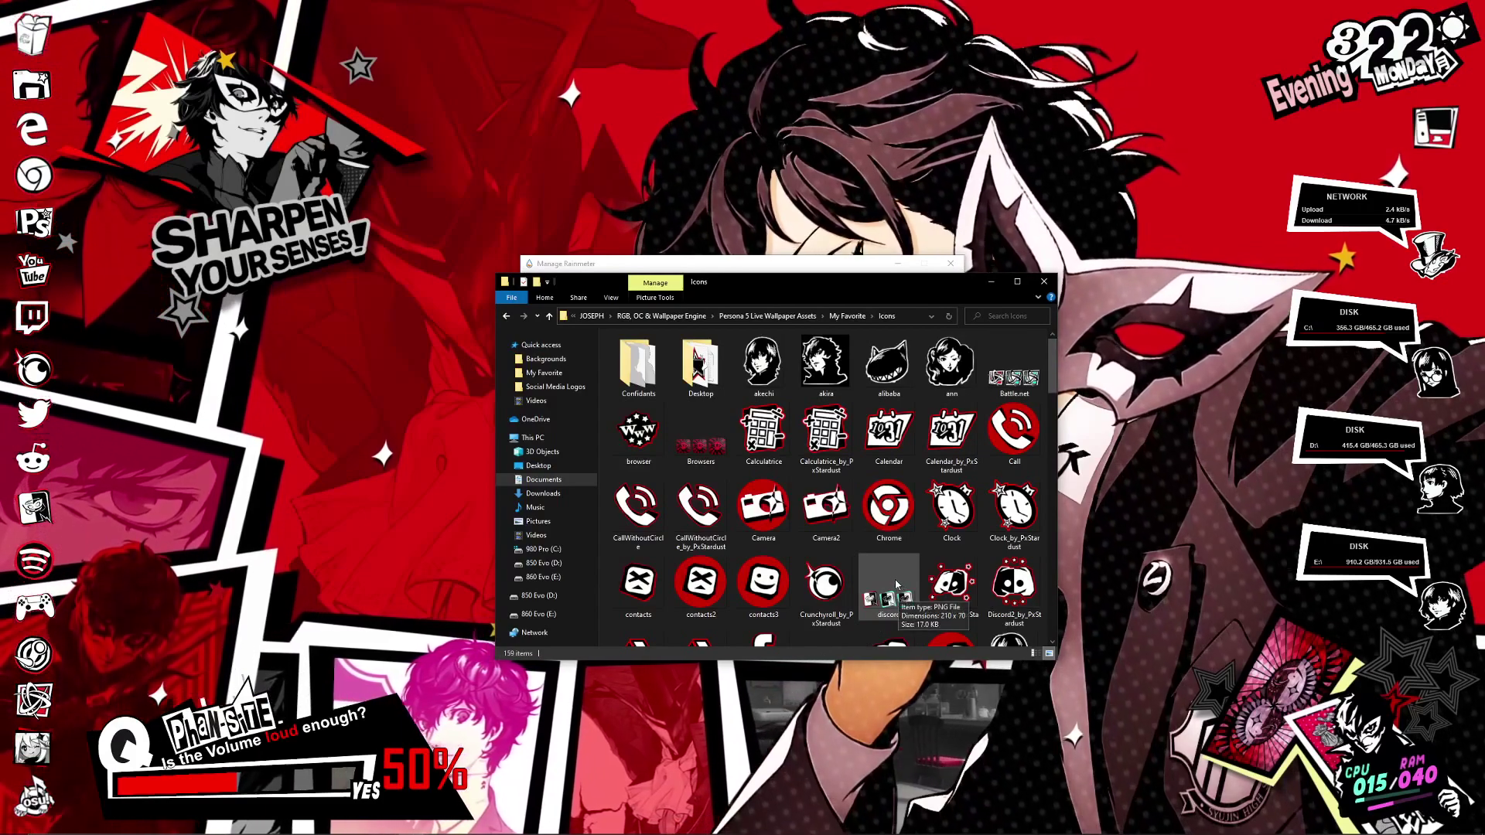
scroll(891, 577, down, 3)
scroll(894, 568, up, 3)
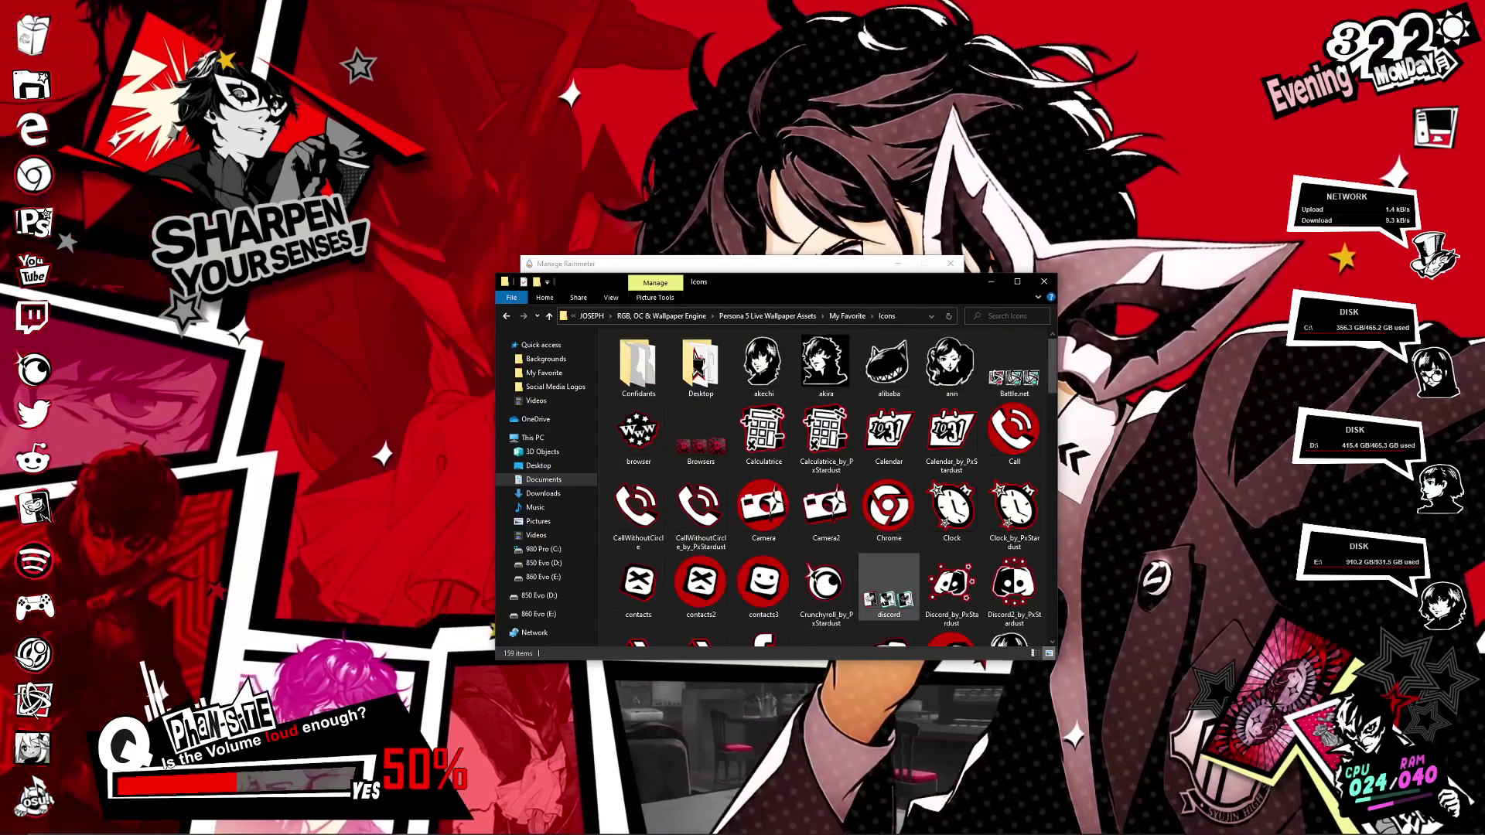
scroll(890, 607, down, 8)
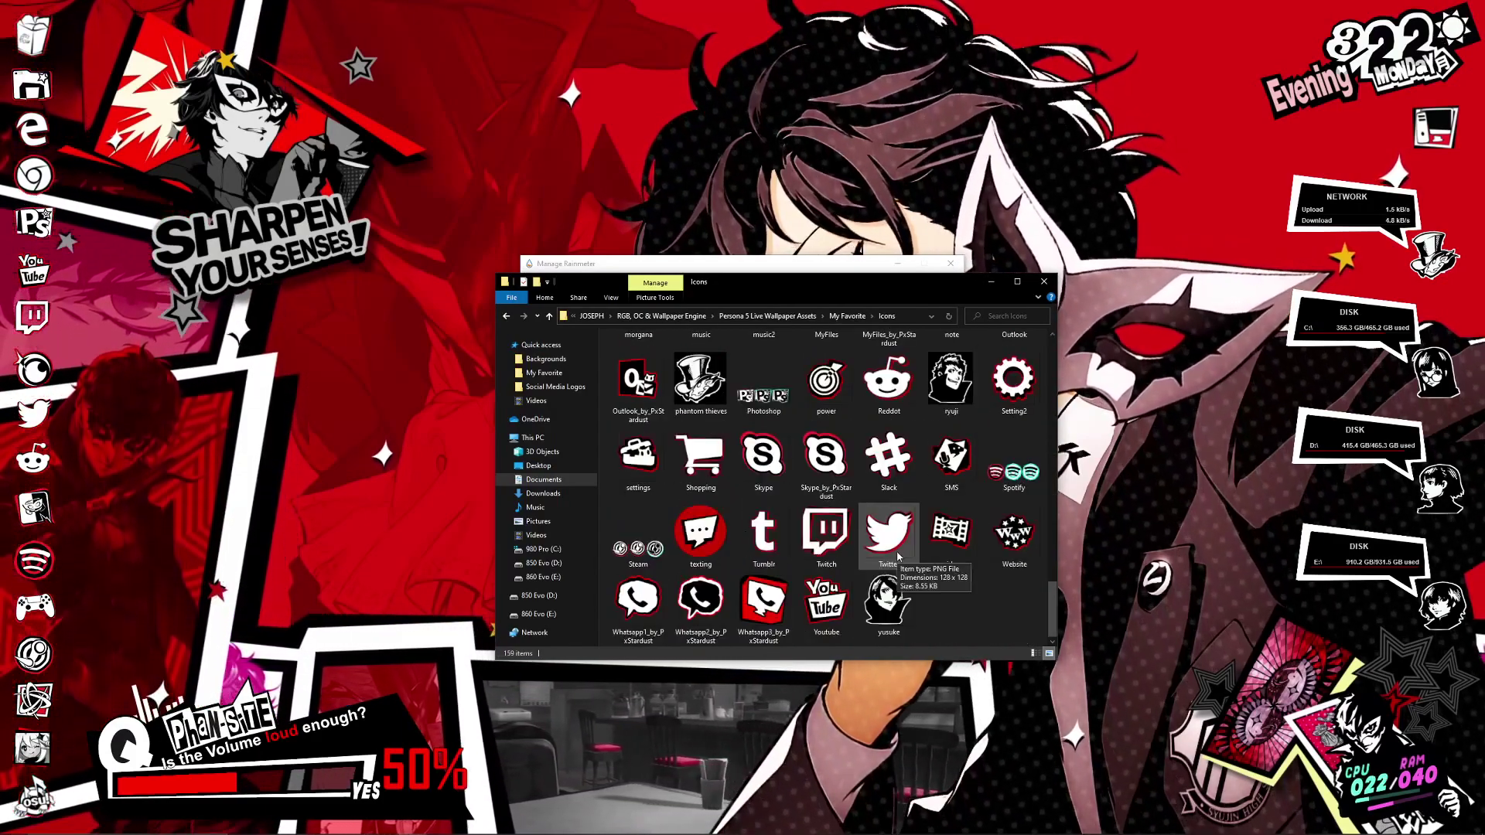
scroll(905, 557, up, 8)
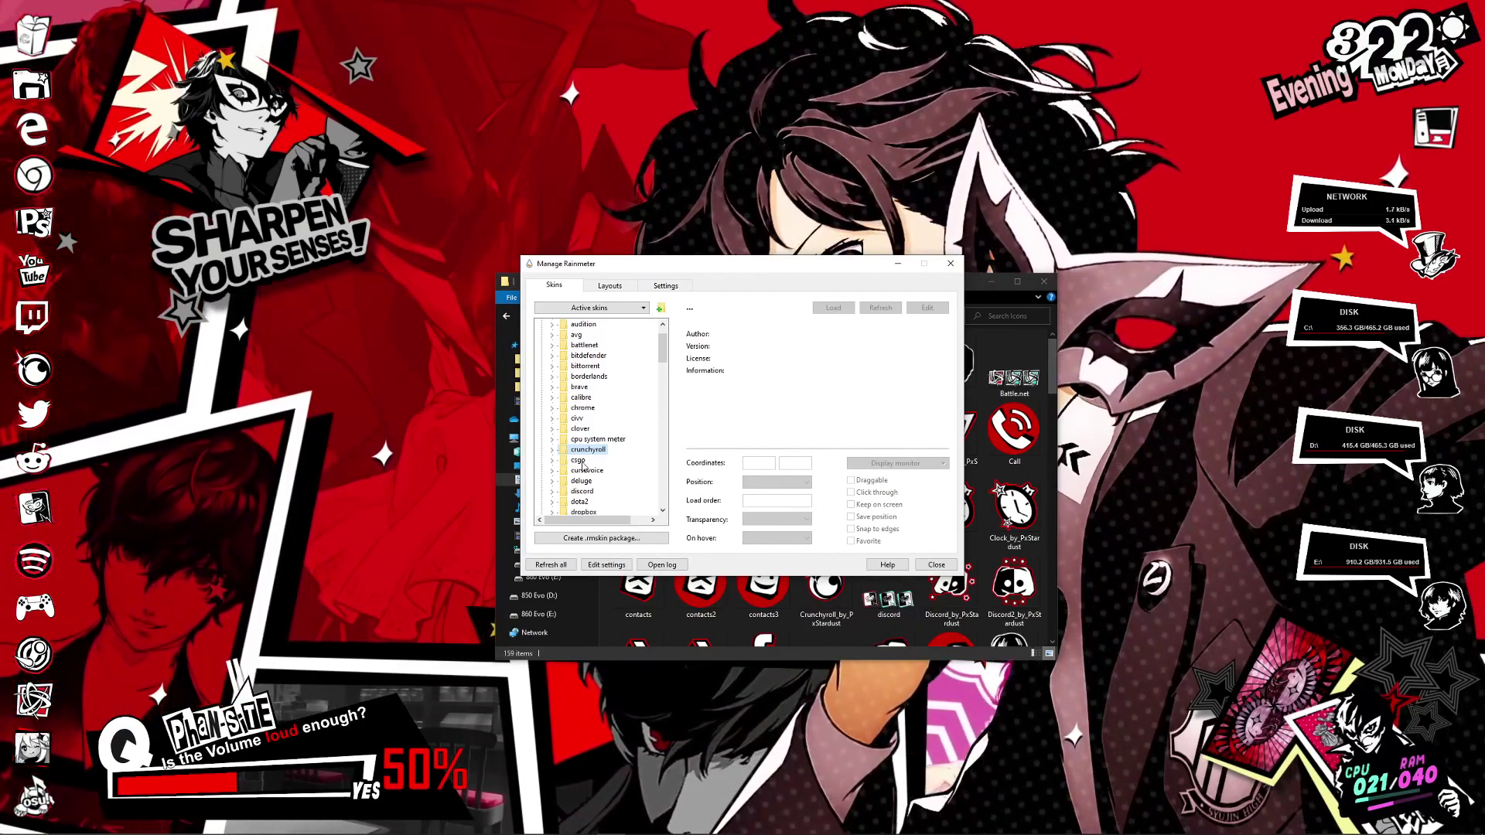
scroll(588, 467, down, 1)
- Open the Honeycomb discord.ini in Notepad and save the Meter=Button change
click(552, 459)
click(588, 470)
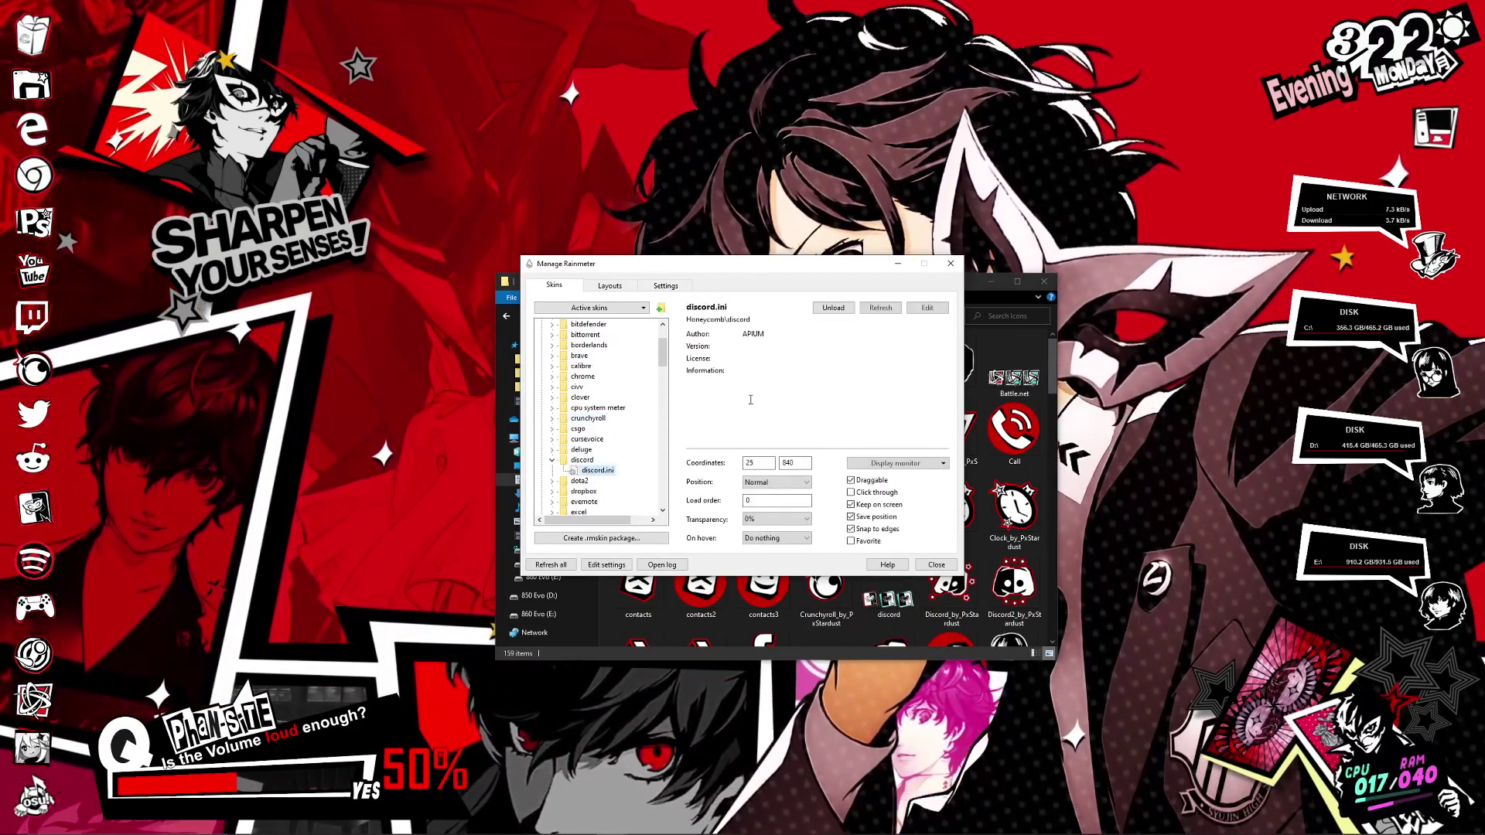
click(928, 308)
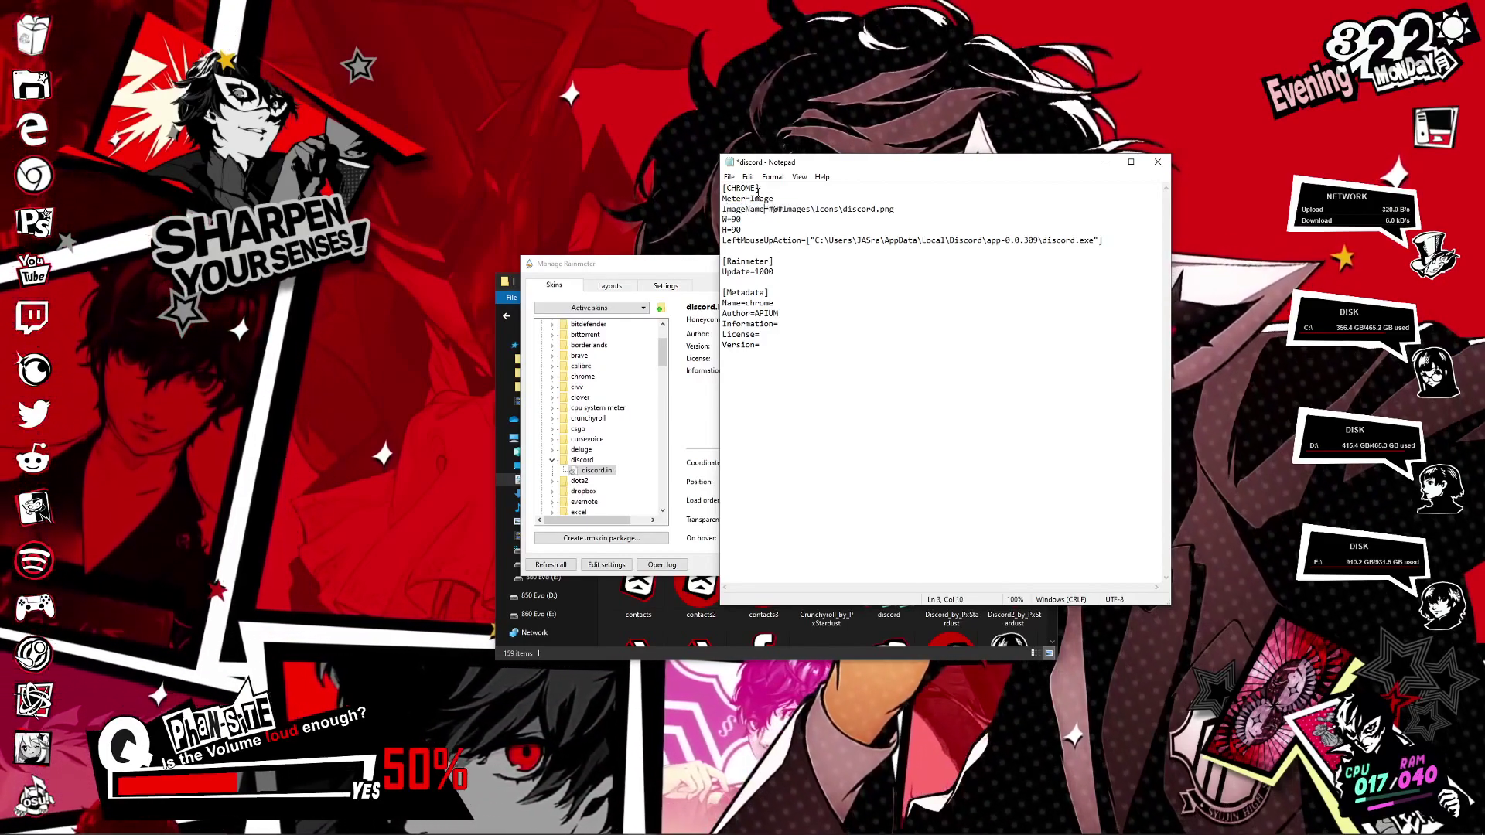
click(727, 180)
click(773, 230)
click(706, 409)
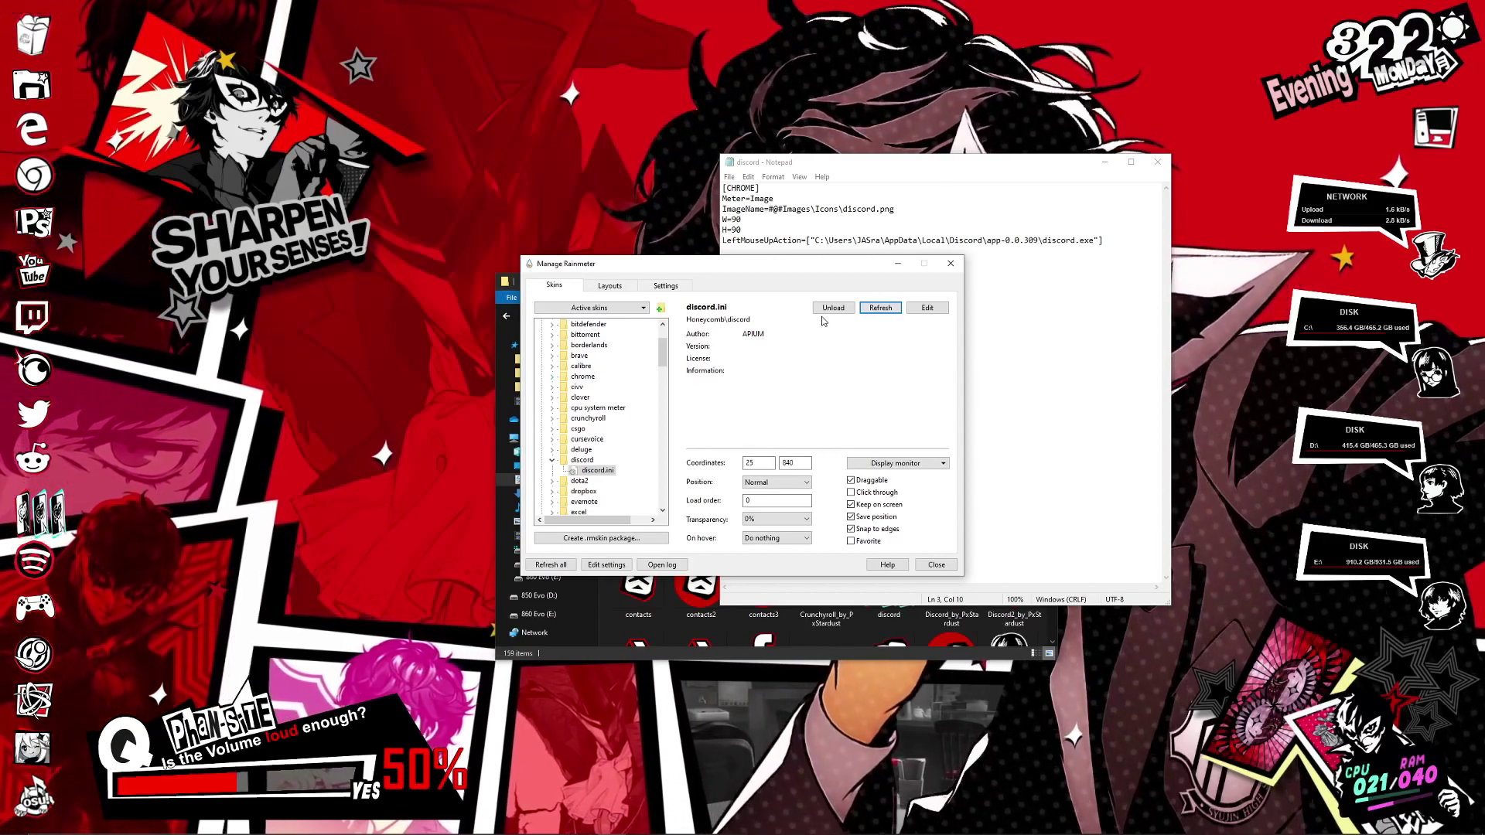
click(813, 229)
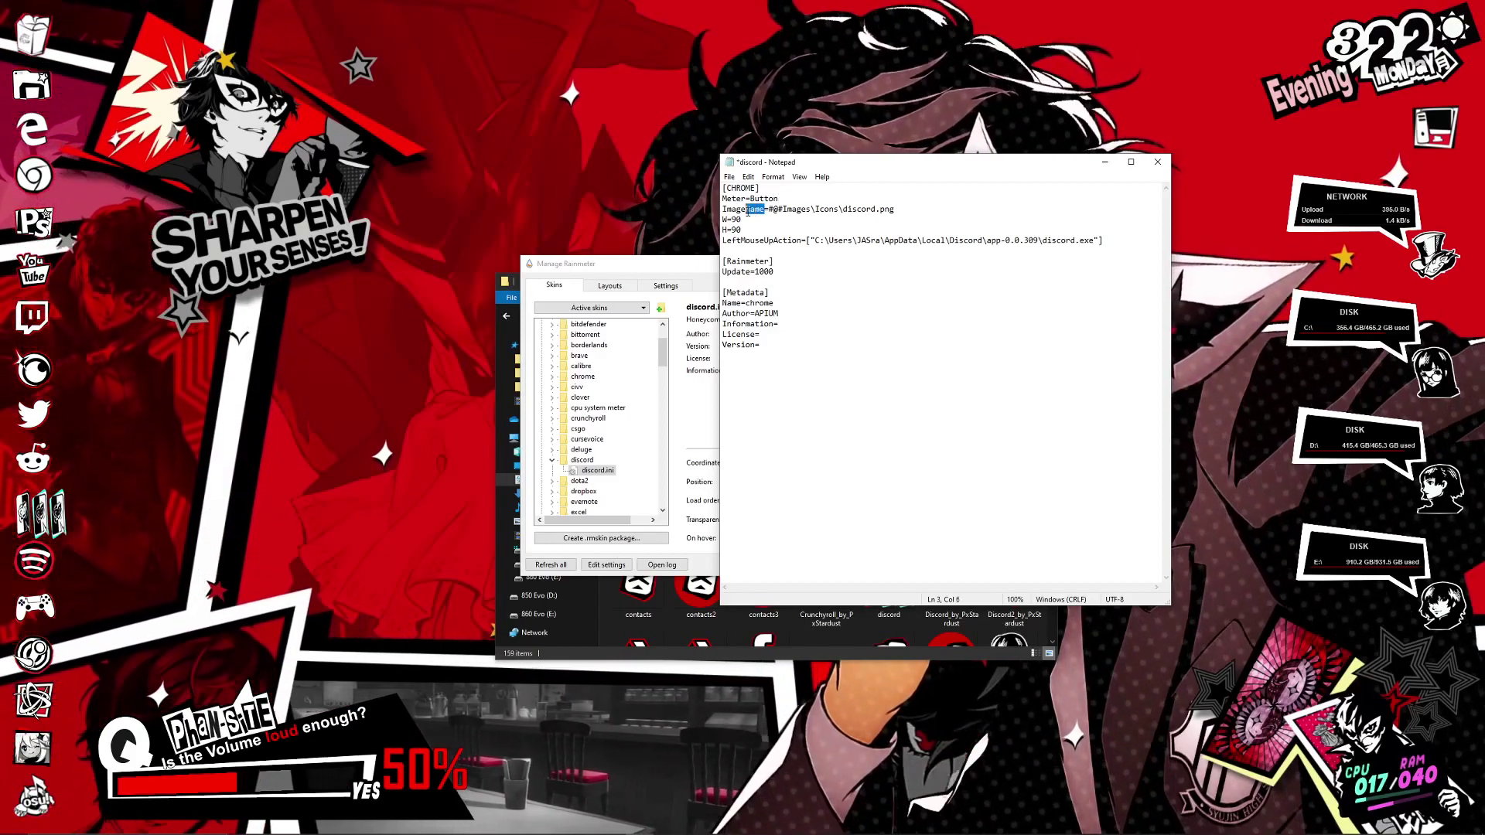
- Rename ImageName to ButtonImage, save discord.ini, and close Notepad and the skin manager
key(BackSpace)
click(724, 210)
text(Button)
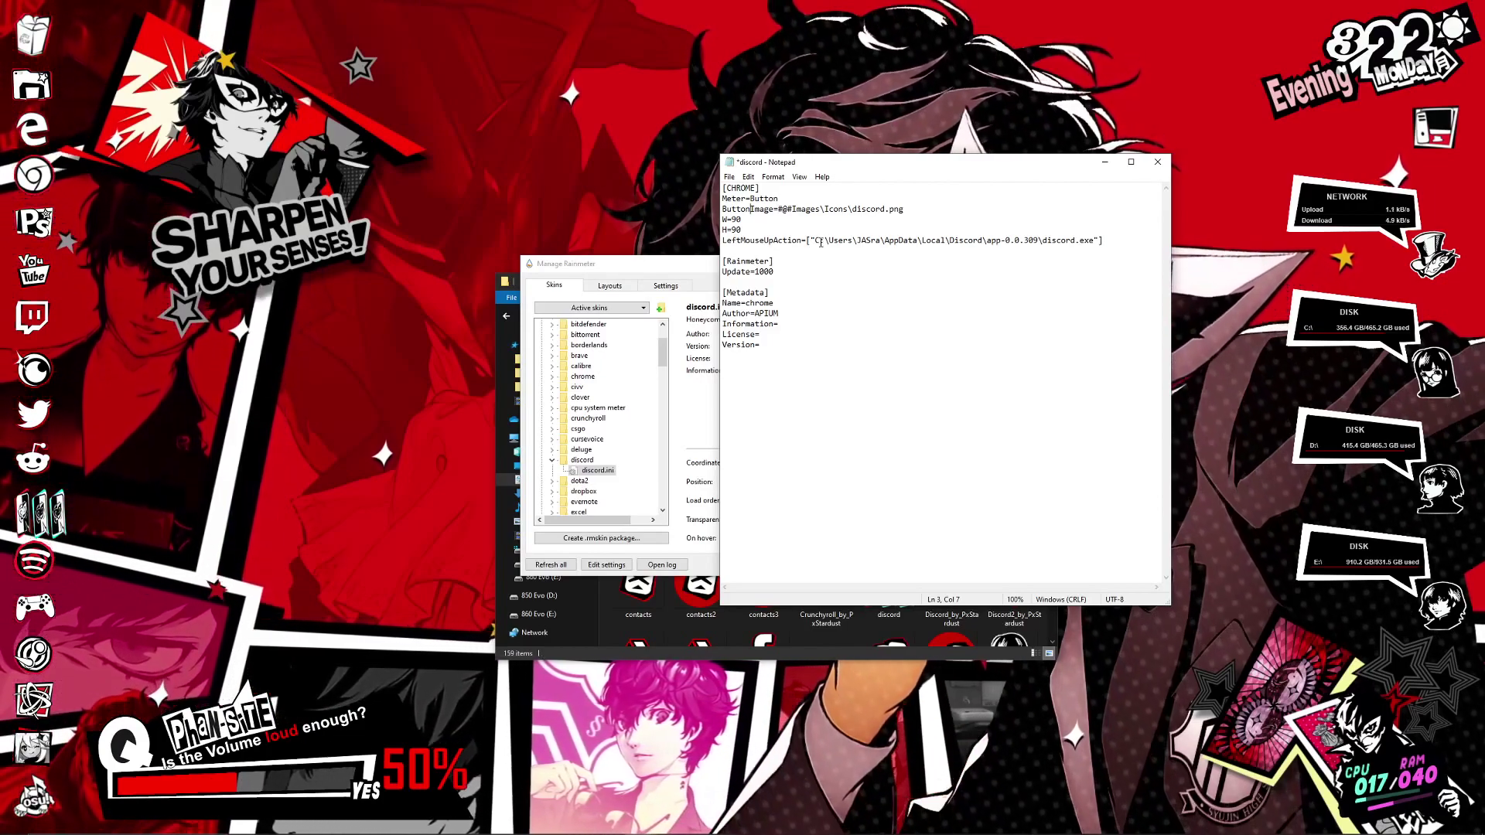
click(729, 177)
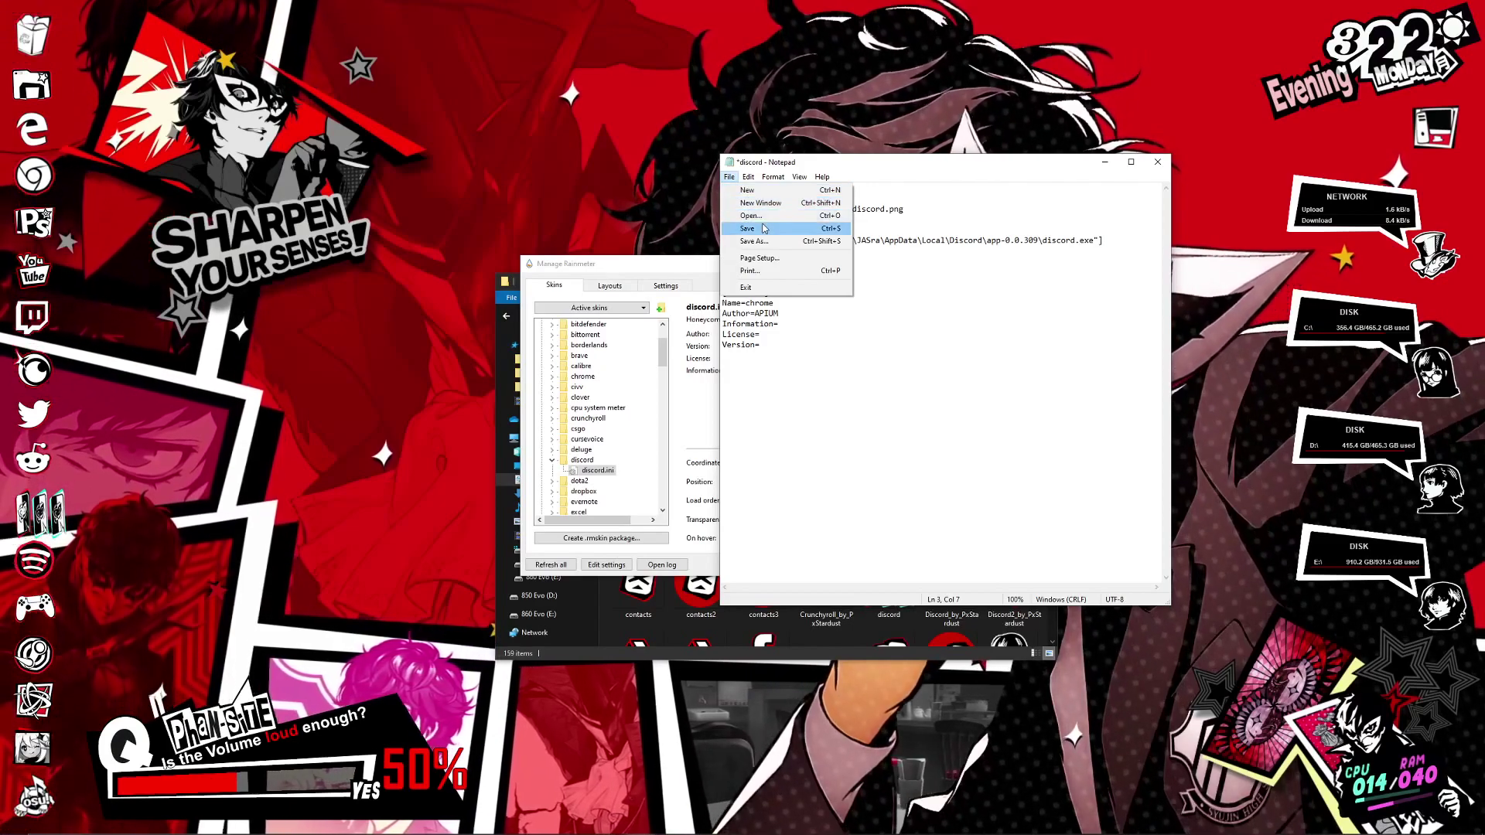
click(762, 227)
click(1153, 165)
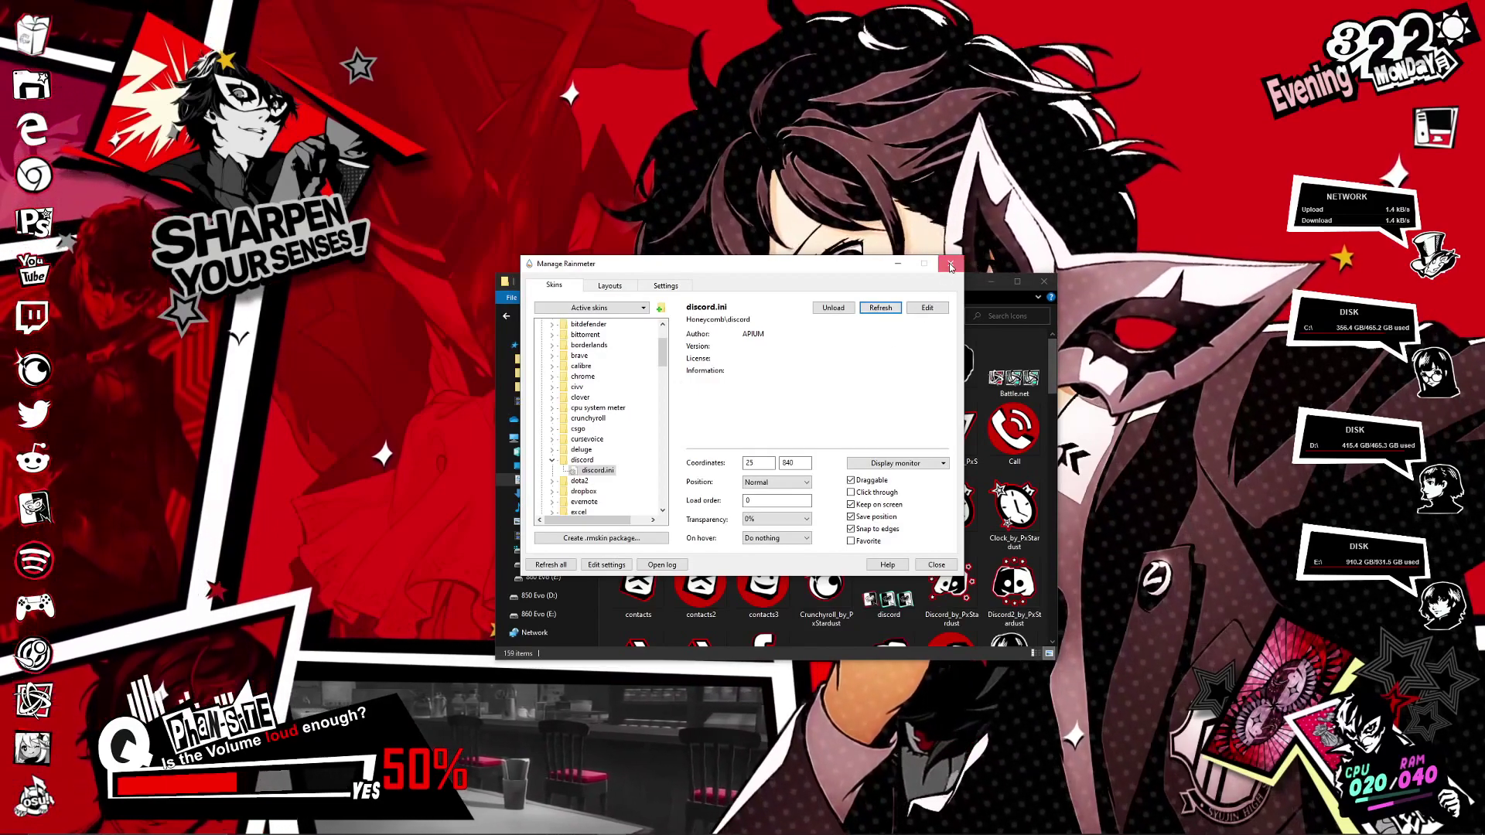
click(950, 265)
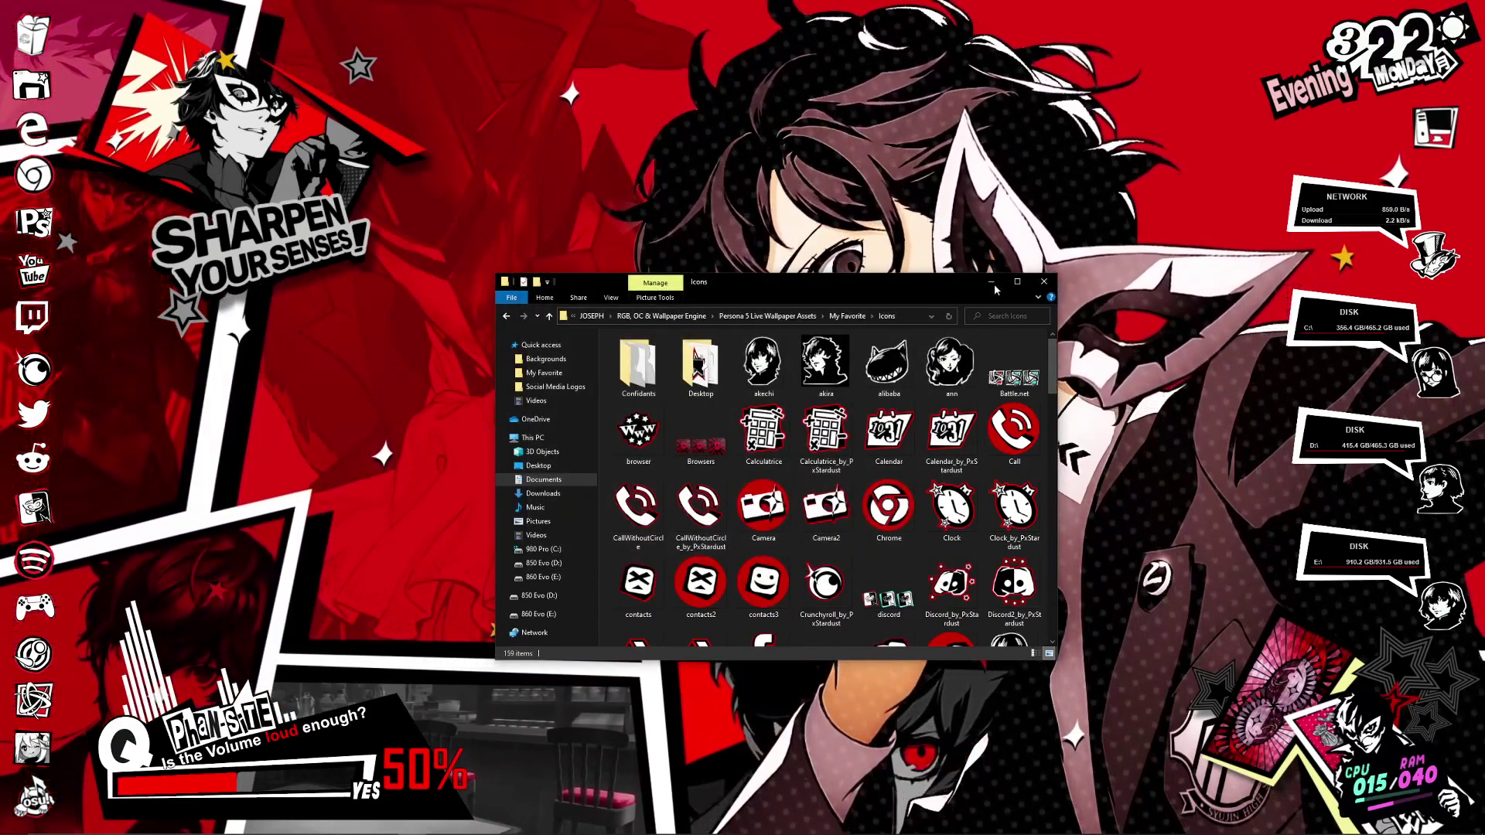
- Minimize the Icons folder window to reveal the Persona 5 desktop
click(992, 284)
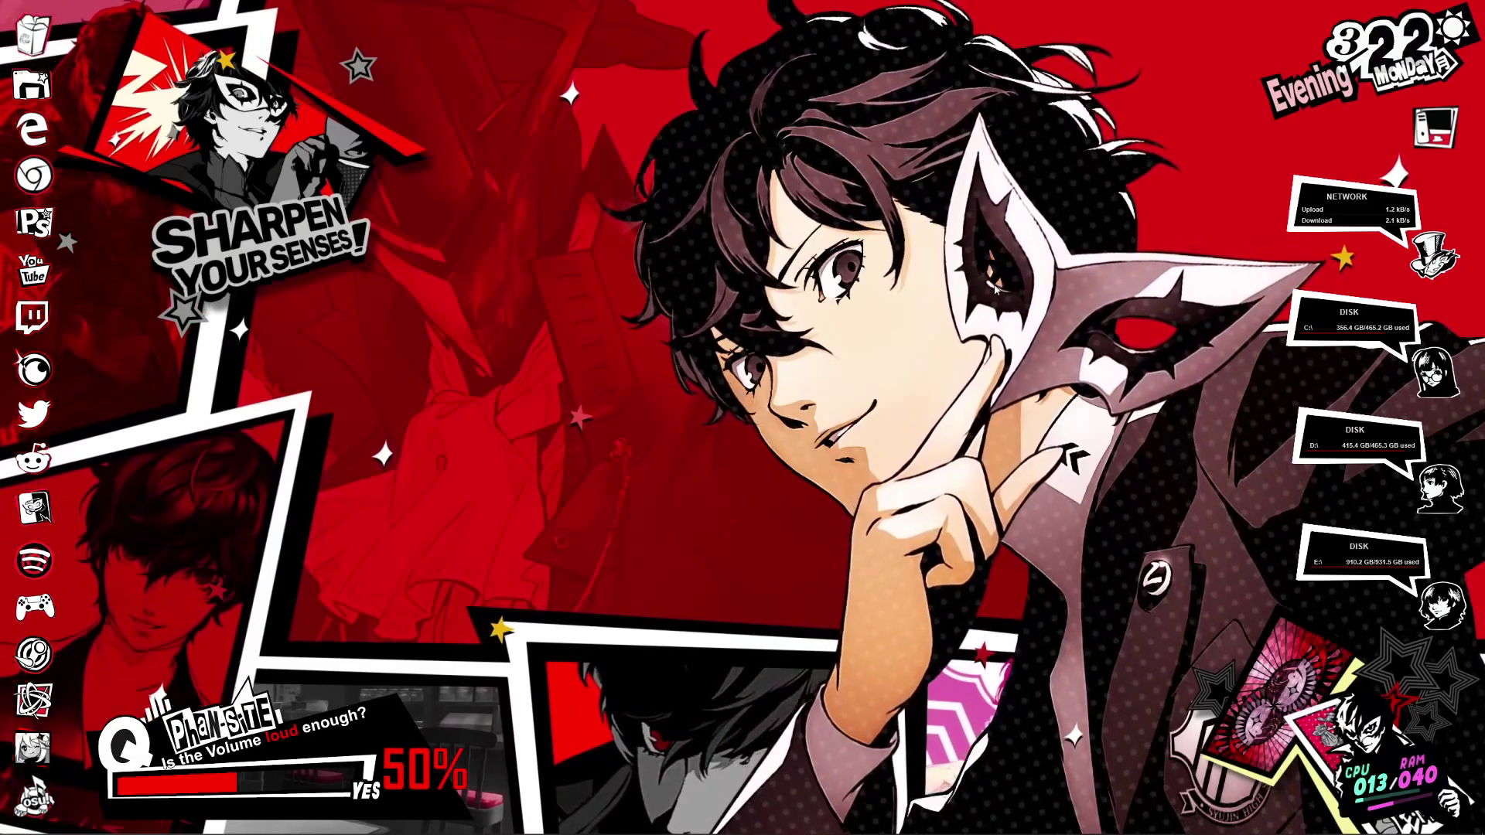